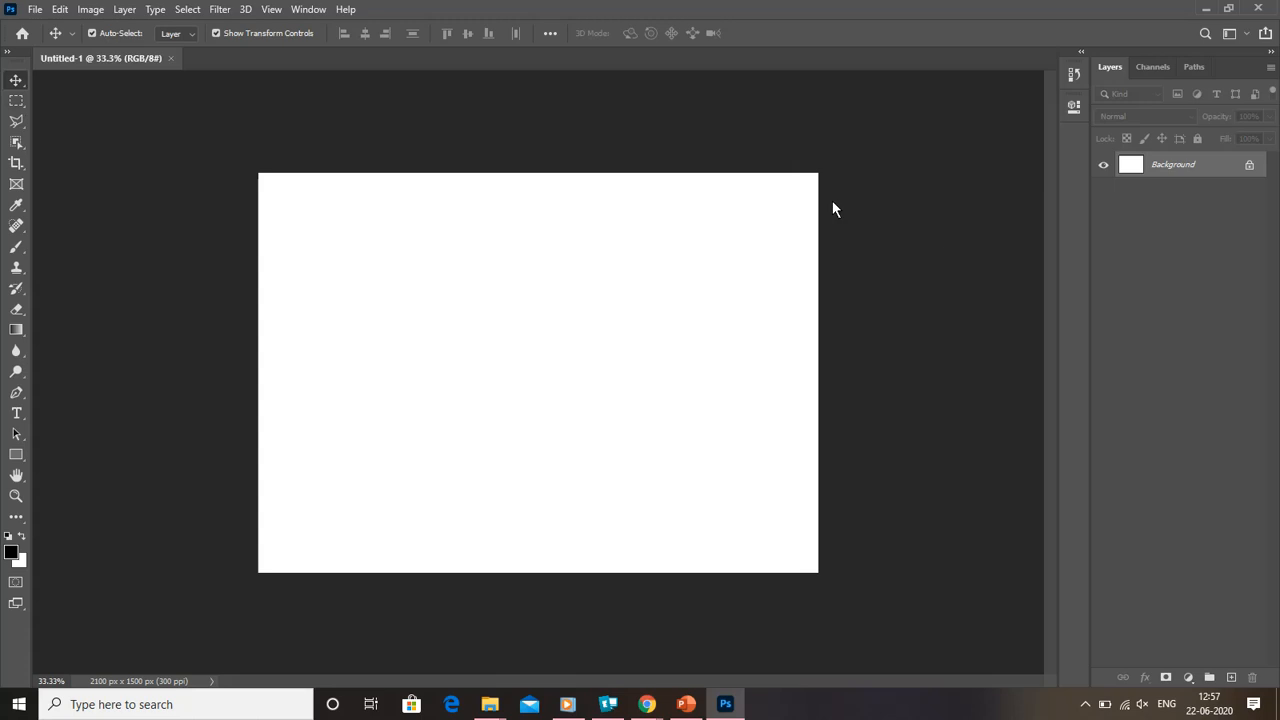
- Hide the Layers panel and show it again, and toggle the side panels off and back on
key(F7)
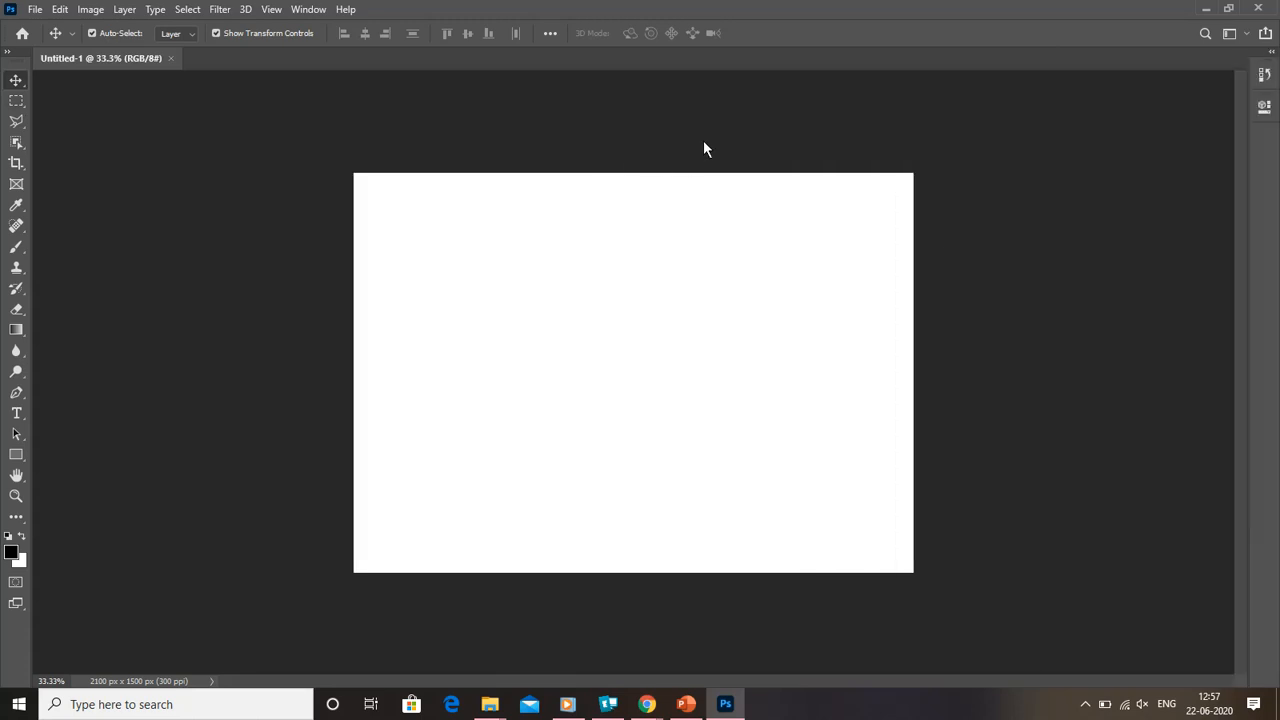
click(308, 12)
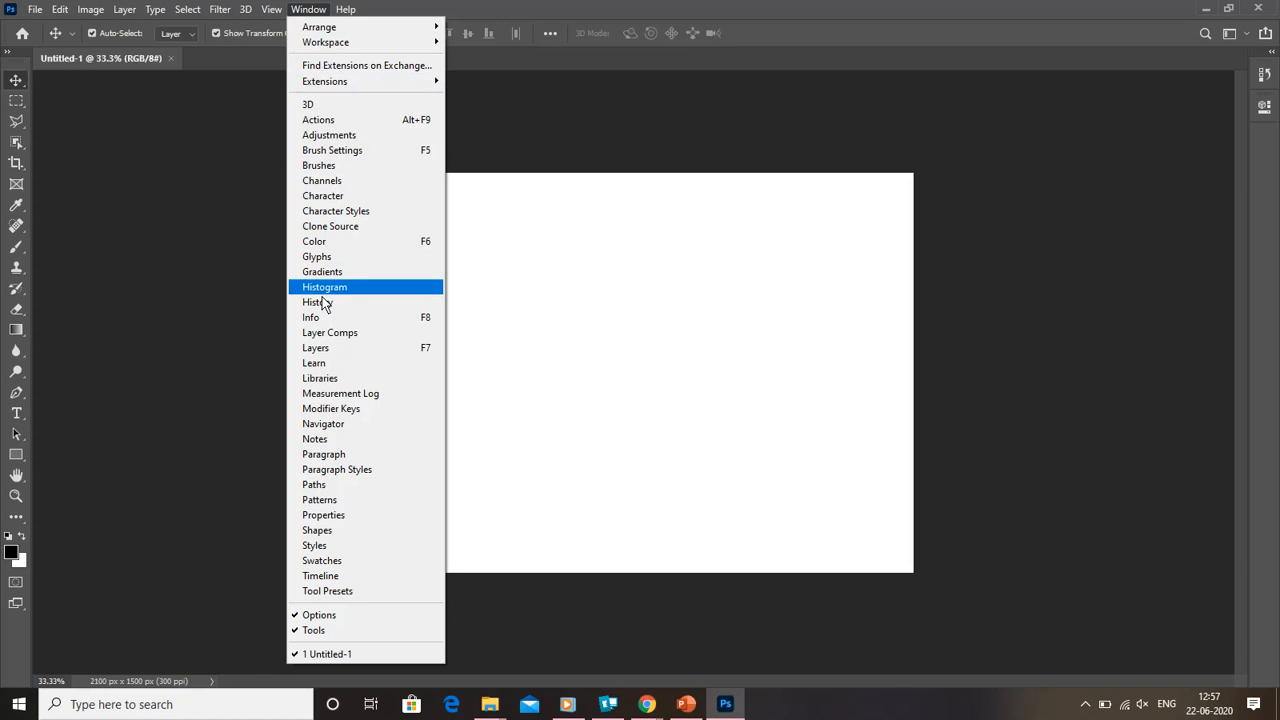
click(342, 350)
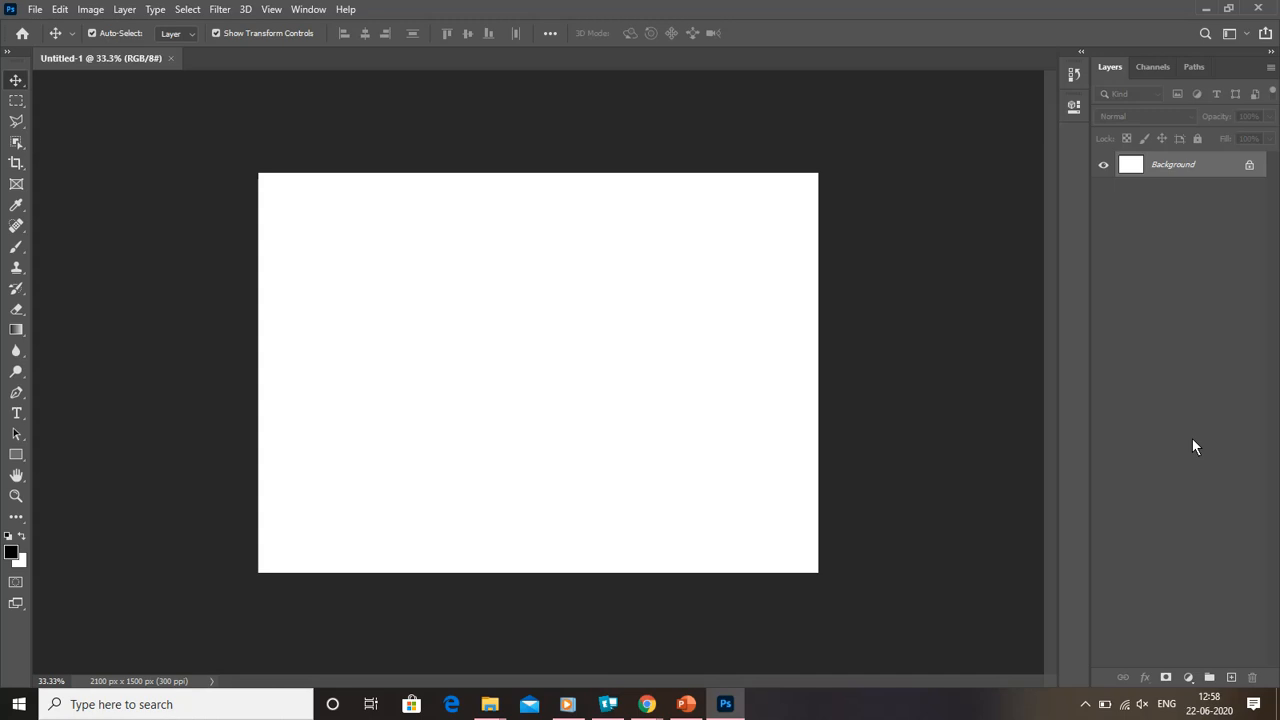
key(shift+Tab)
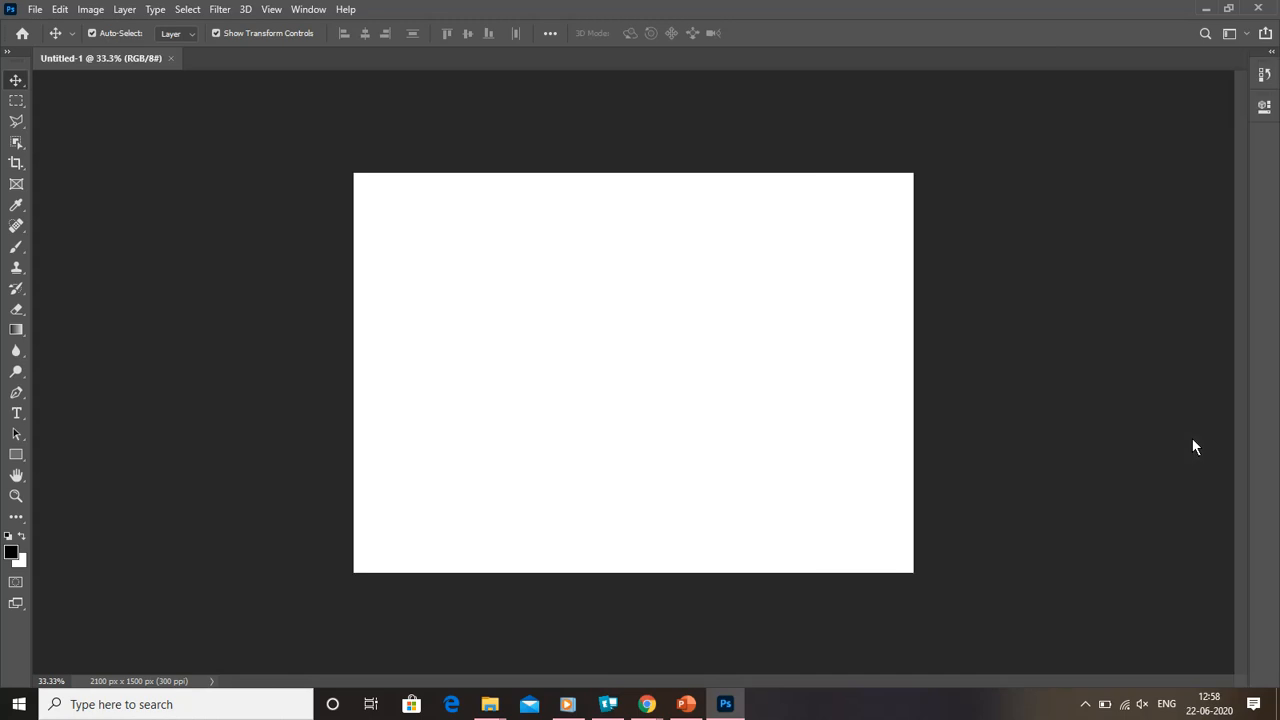
key(shift+Tab)
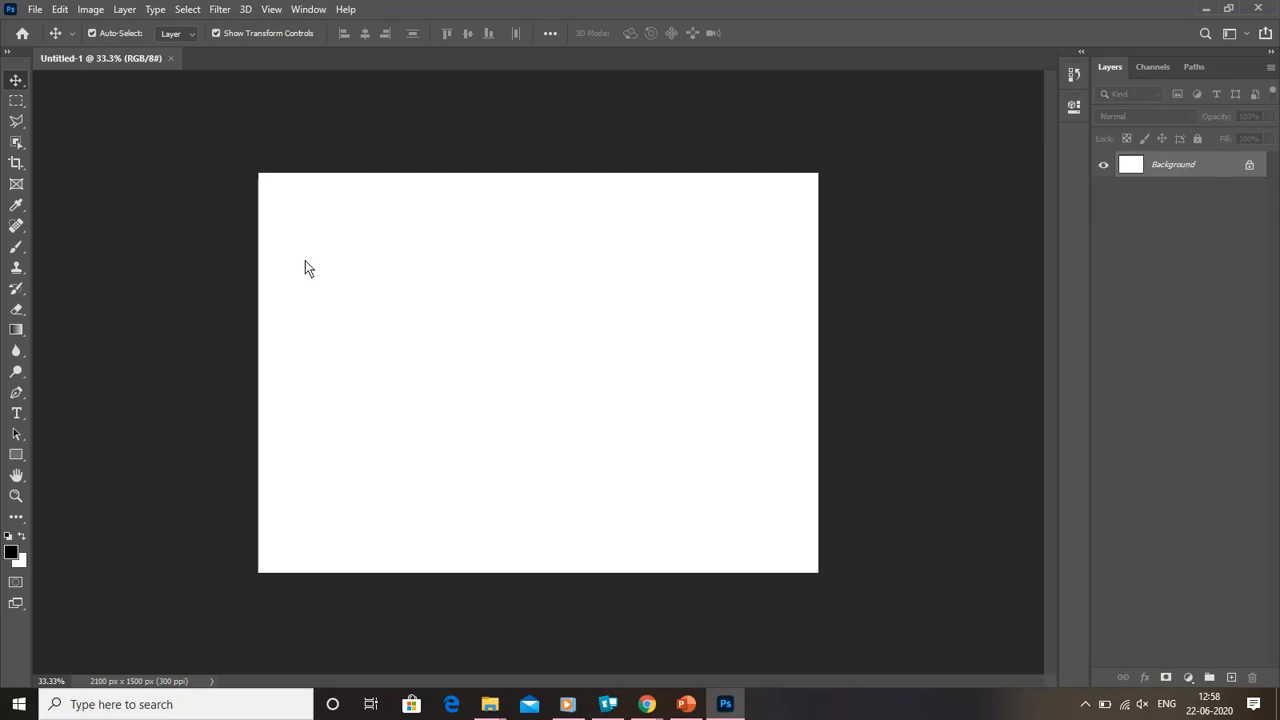
- Make a full-width rectangular marquee selection over about the upper three quarters of the canvas and add a new layer
click(16, 101)
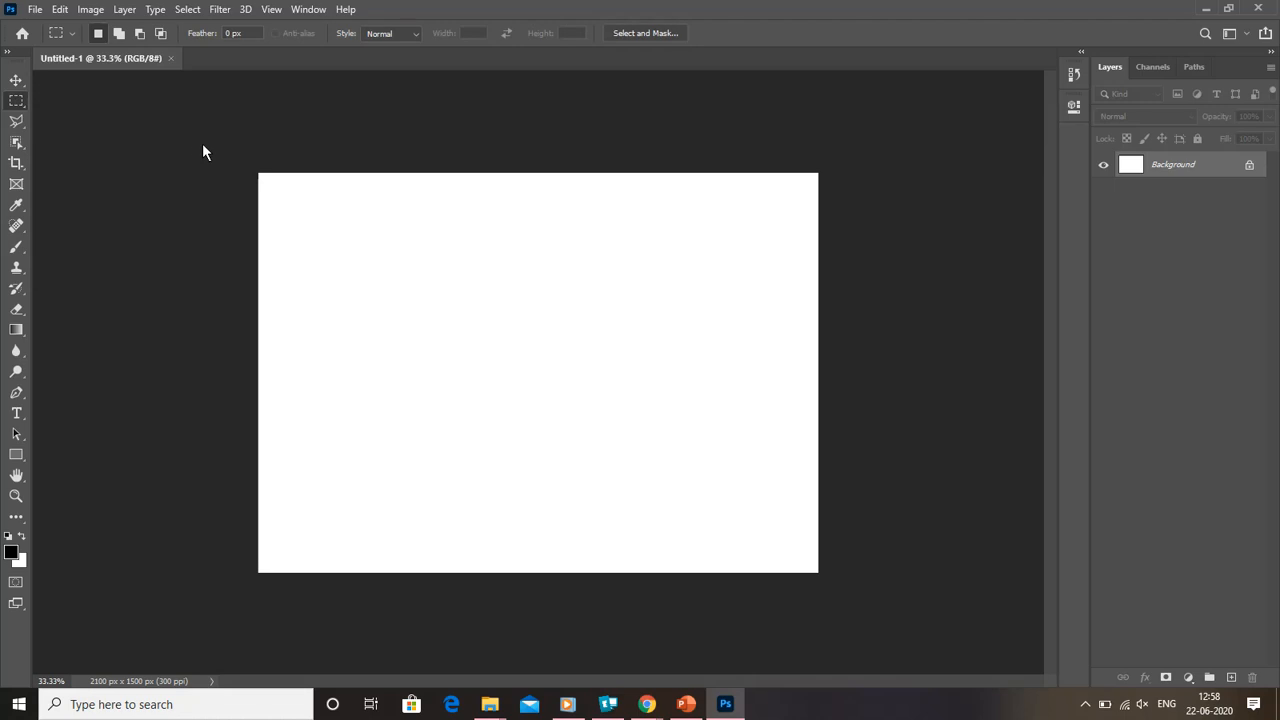
drag(262, 176, 820, 477)
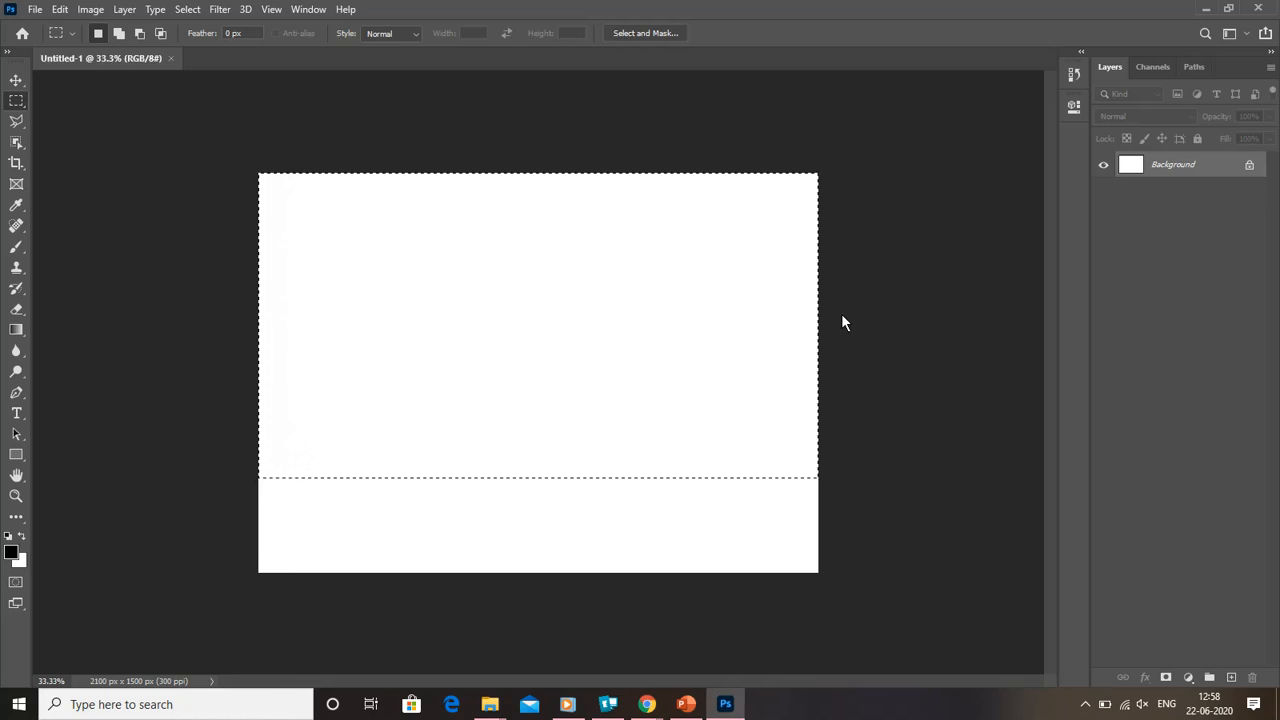
click(1232, 679)
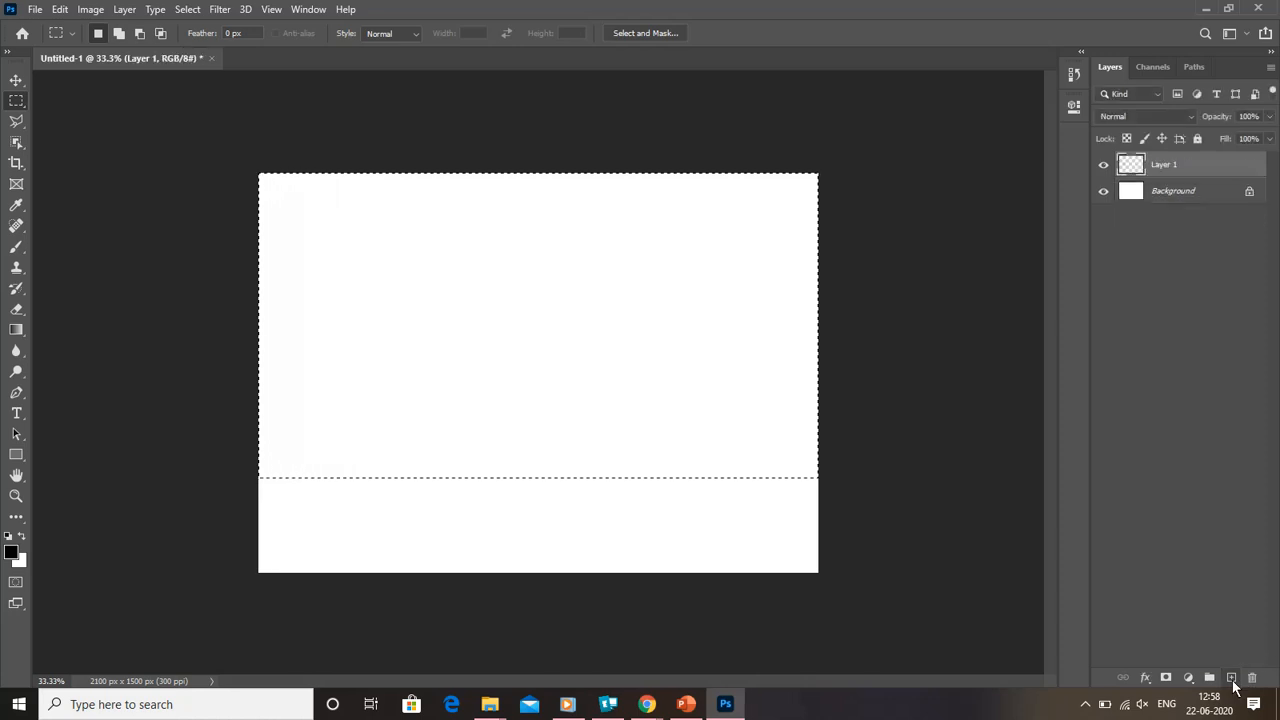
- Fill the selected upper area on the new layer with the dark yellow colour b7ad0b at 100% opacity
click(60, 10)
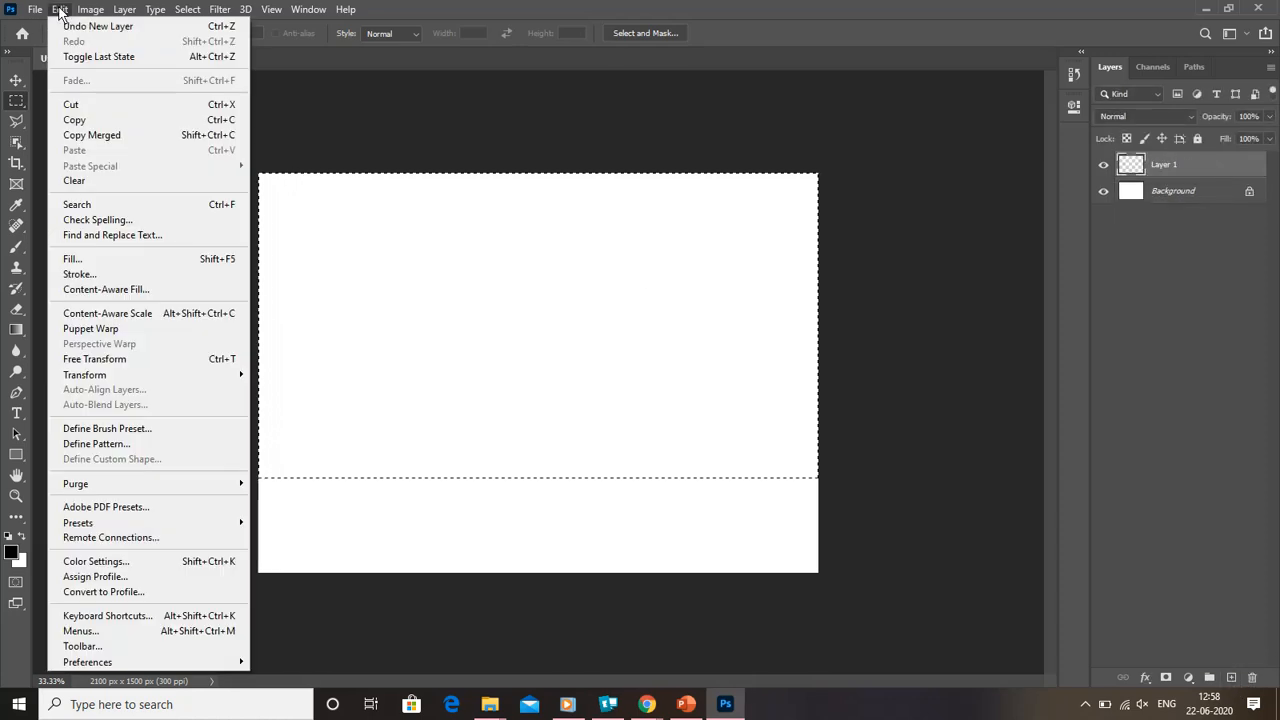
click(106, 262)
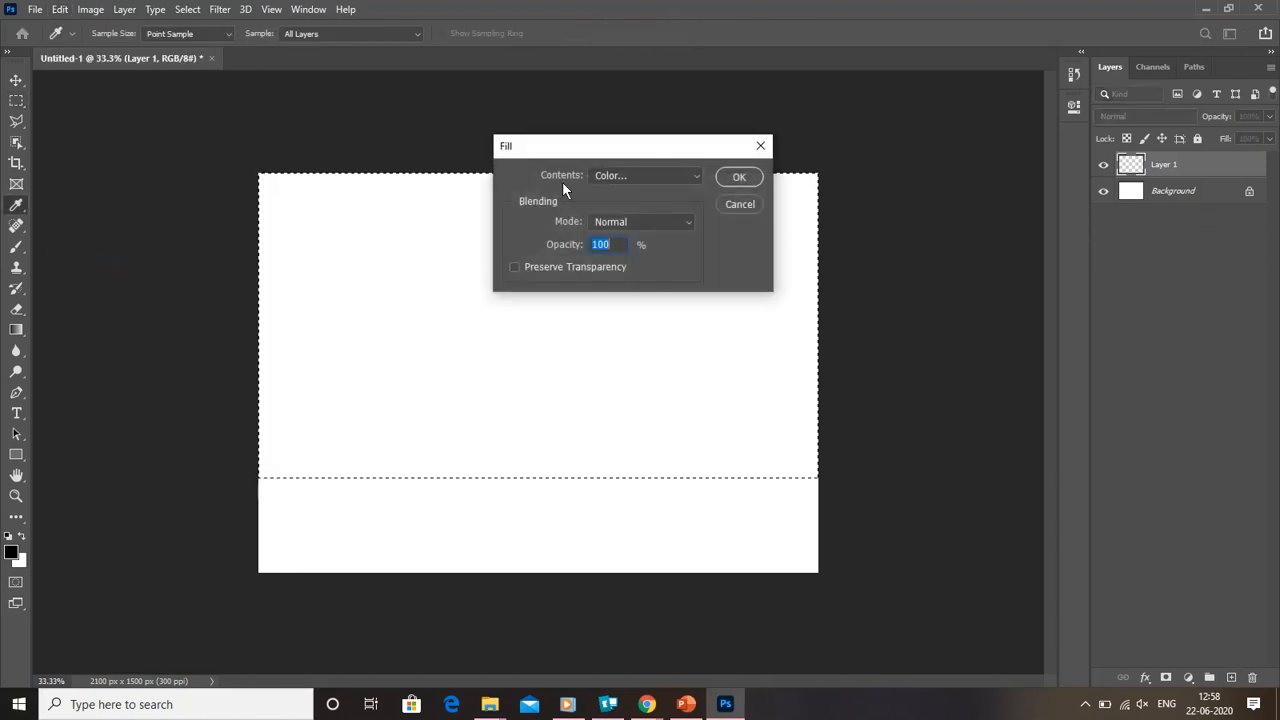
click(671, 178)
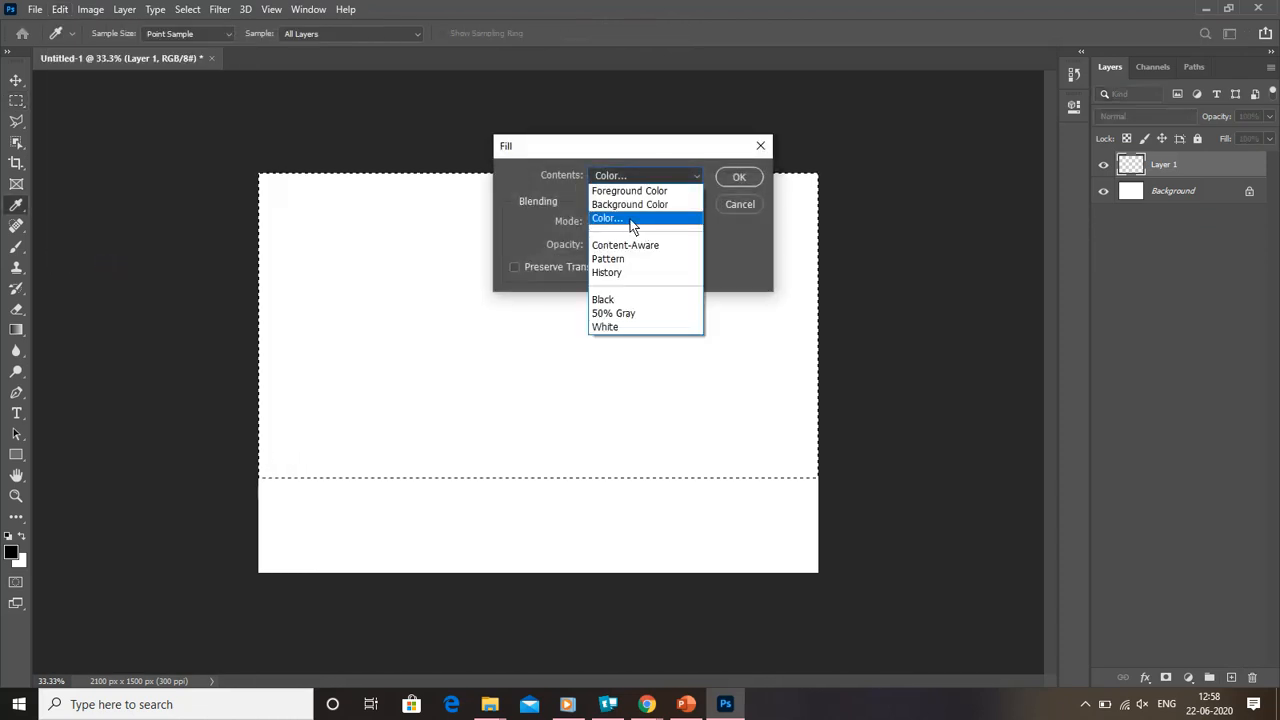
click(631, 219)
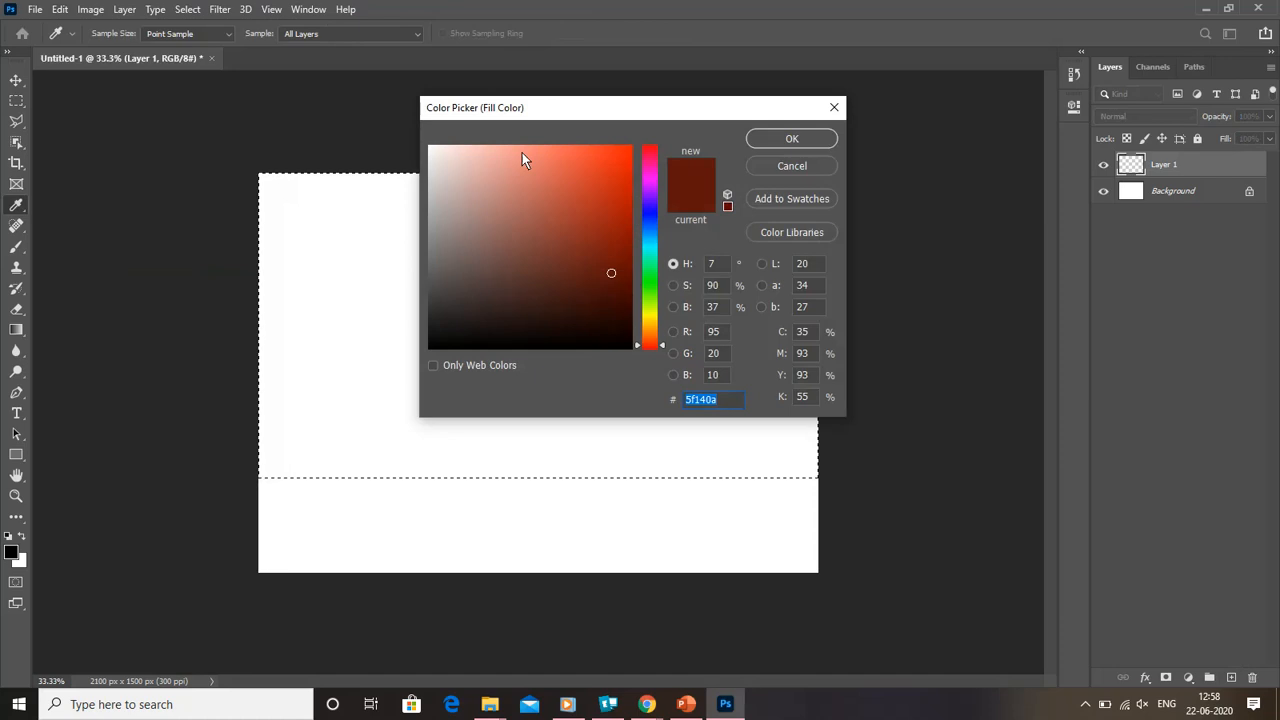
drag(648, 311, 648, 167)
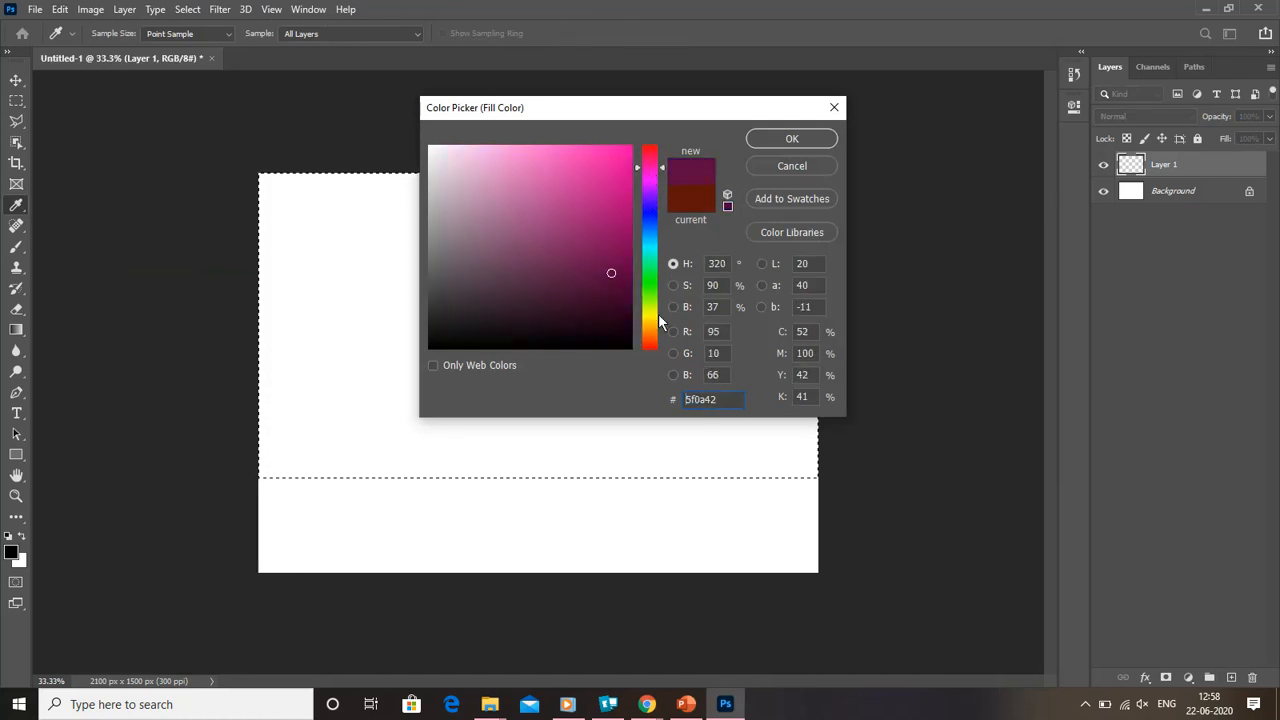
click(650, 317)
click(619, 218)
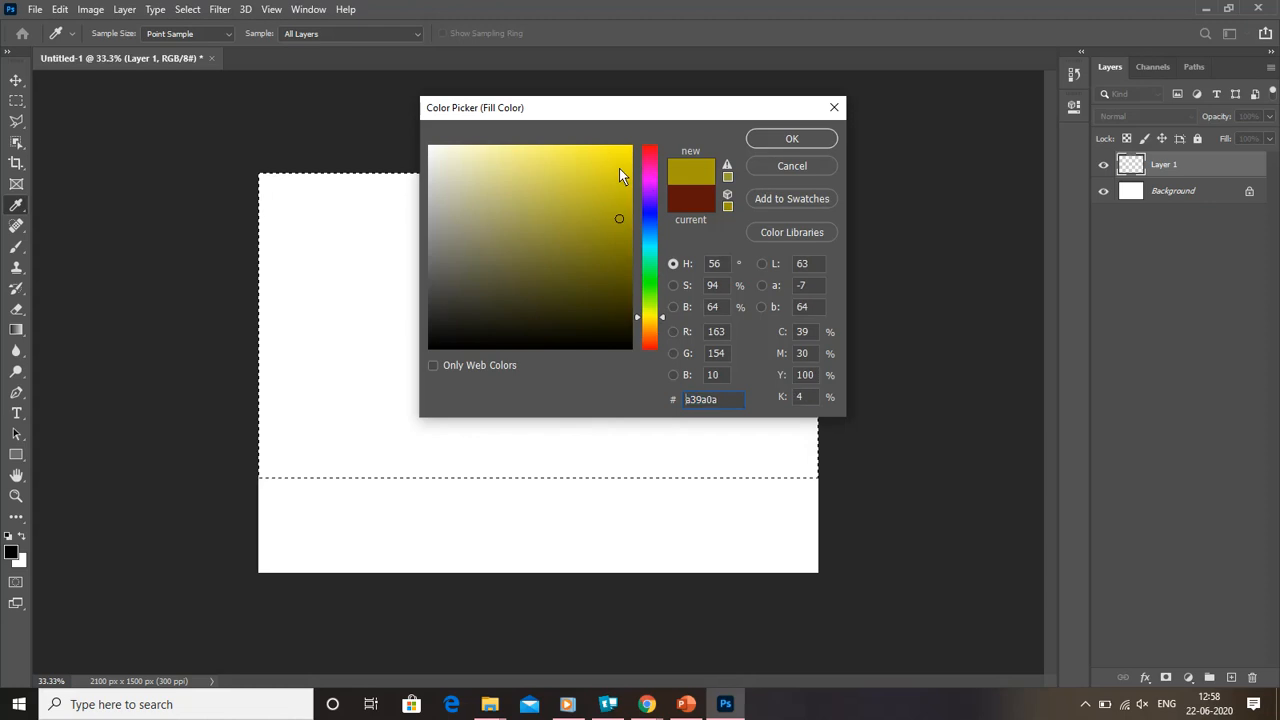
click(619, 168)
click(620, 203)
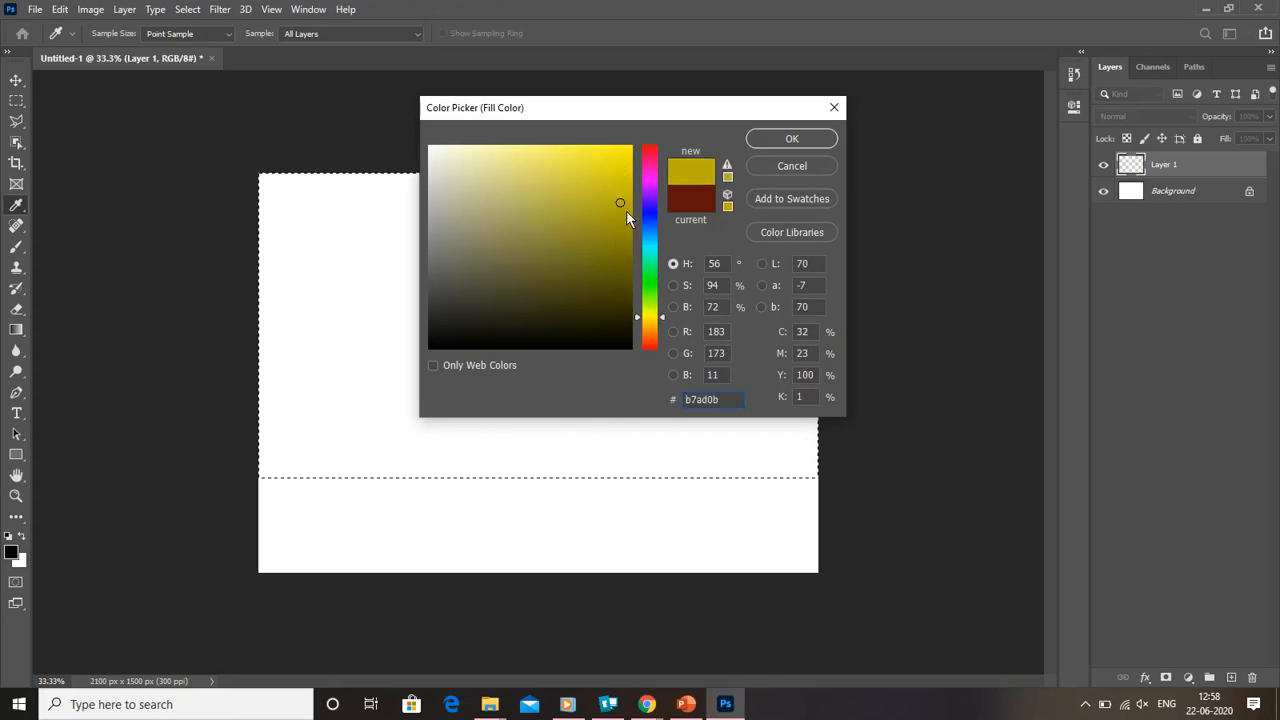
click(768, 139)
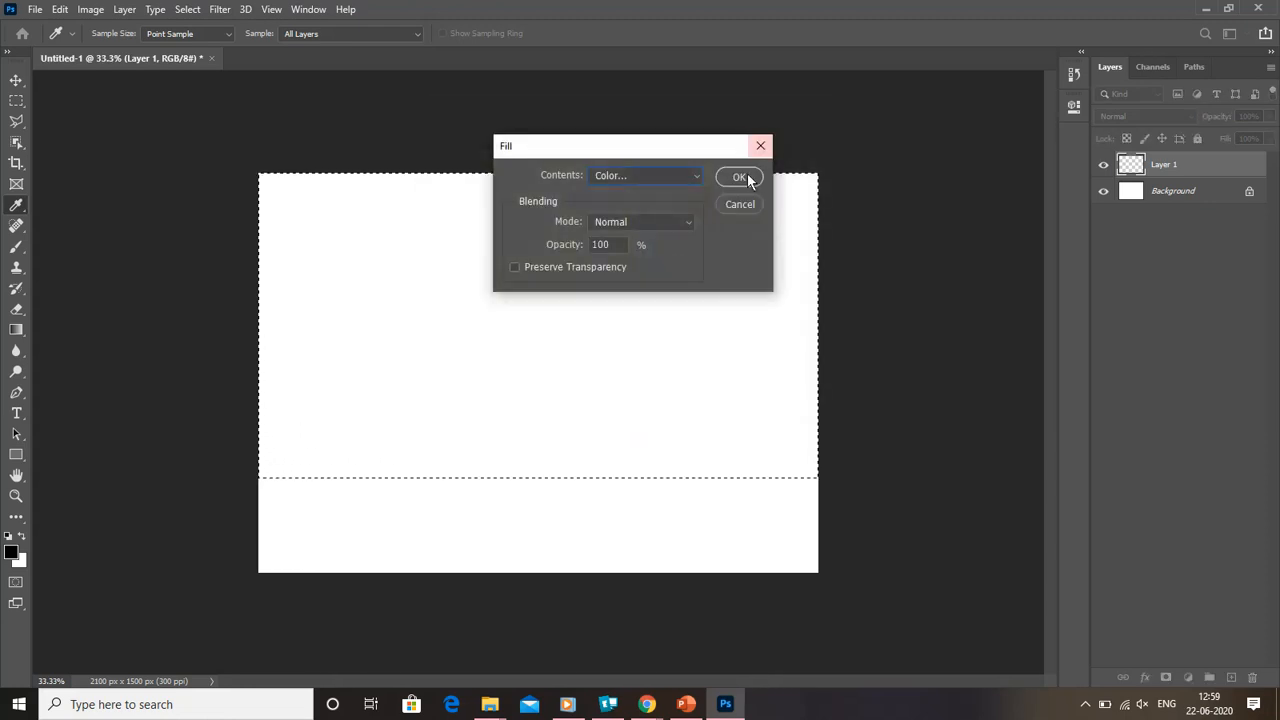
click(740, 178)
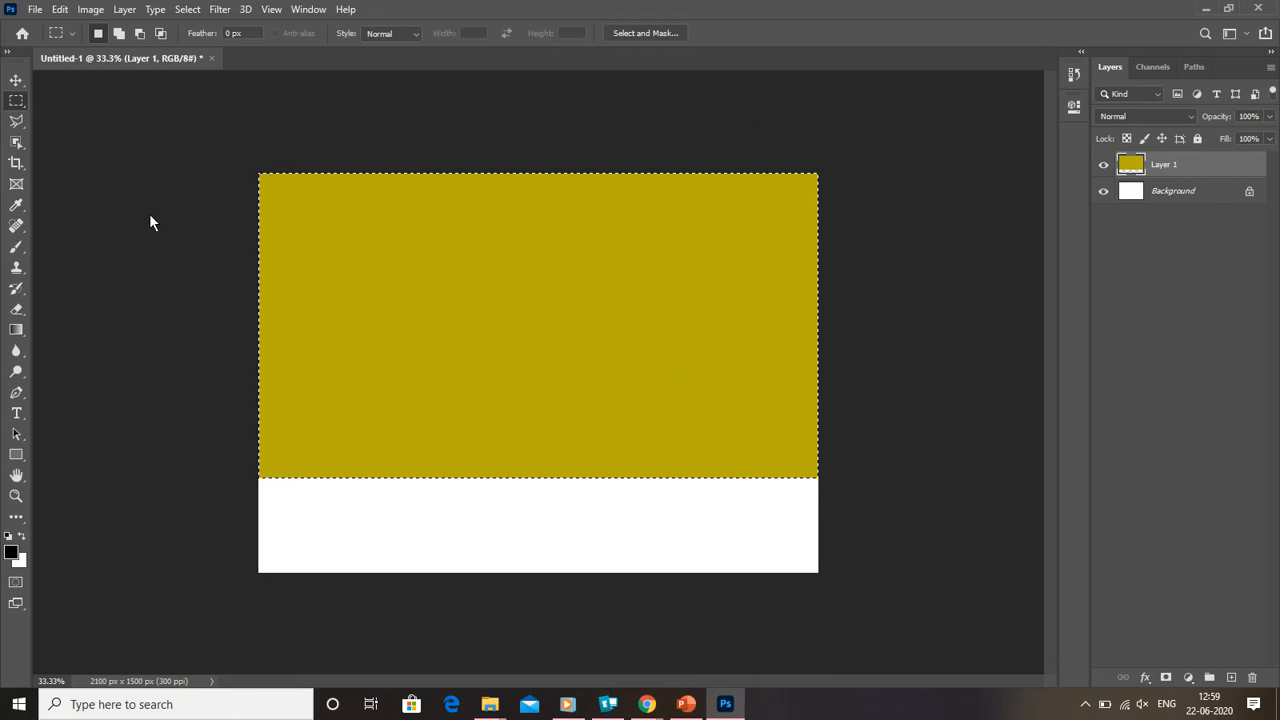
- Replace the selection with a full-width rectangle covering the white strip at the canvas bottom, and add another new layer
key(ctrl+d)
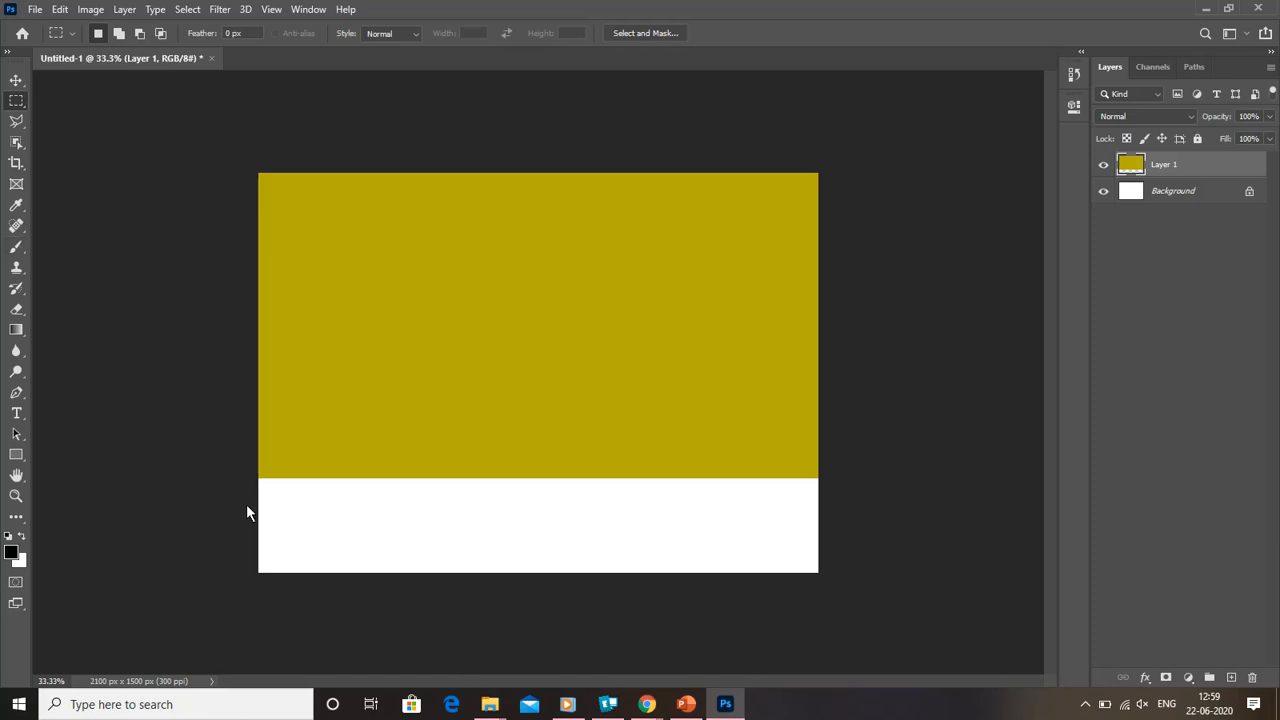
drag(259, 475, 824, 594)
click(1232, 678)
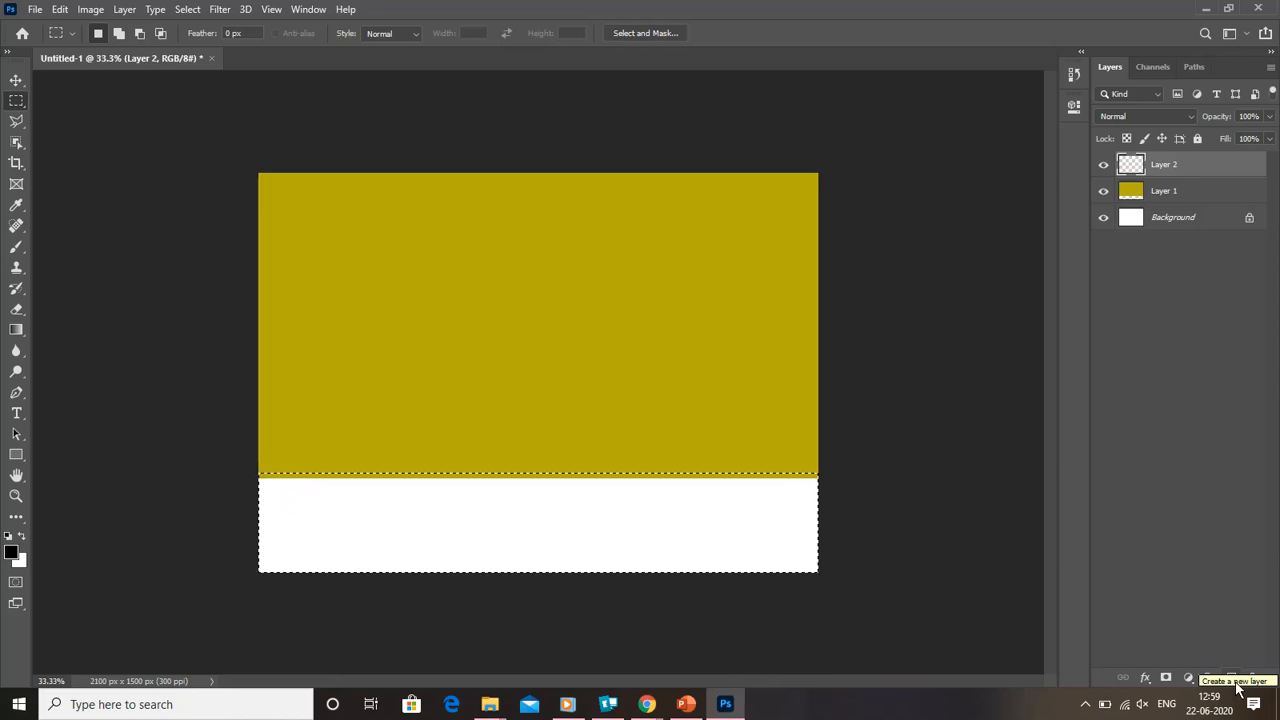
- Fill the selected bottom strip on the new layer with the green colour 08c21a, and clear the selection
click(57, 12)
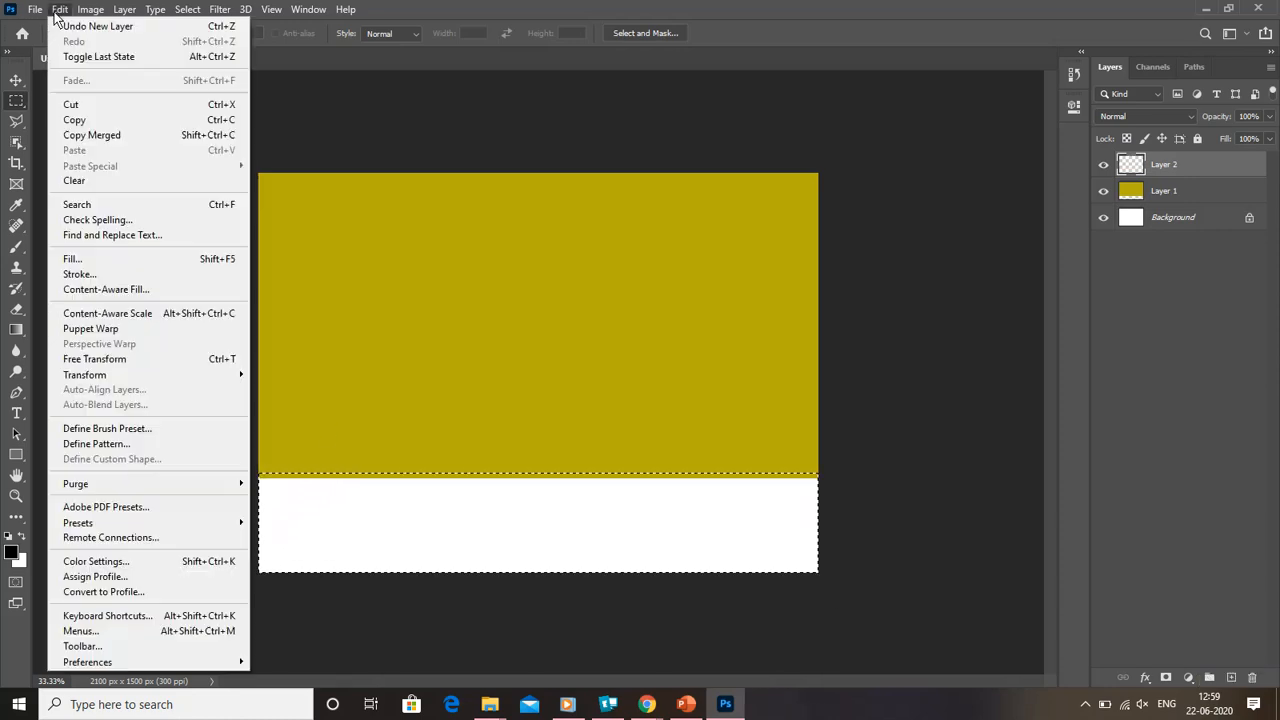
click(104, 260)
click(688, 176)
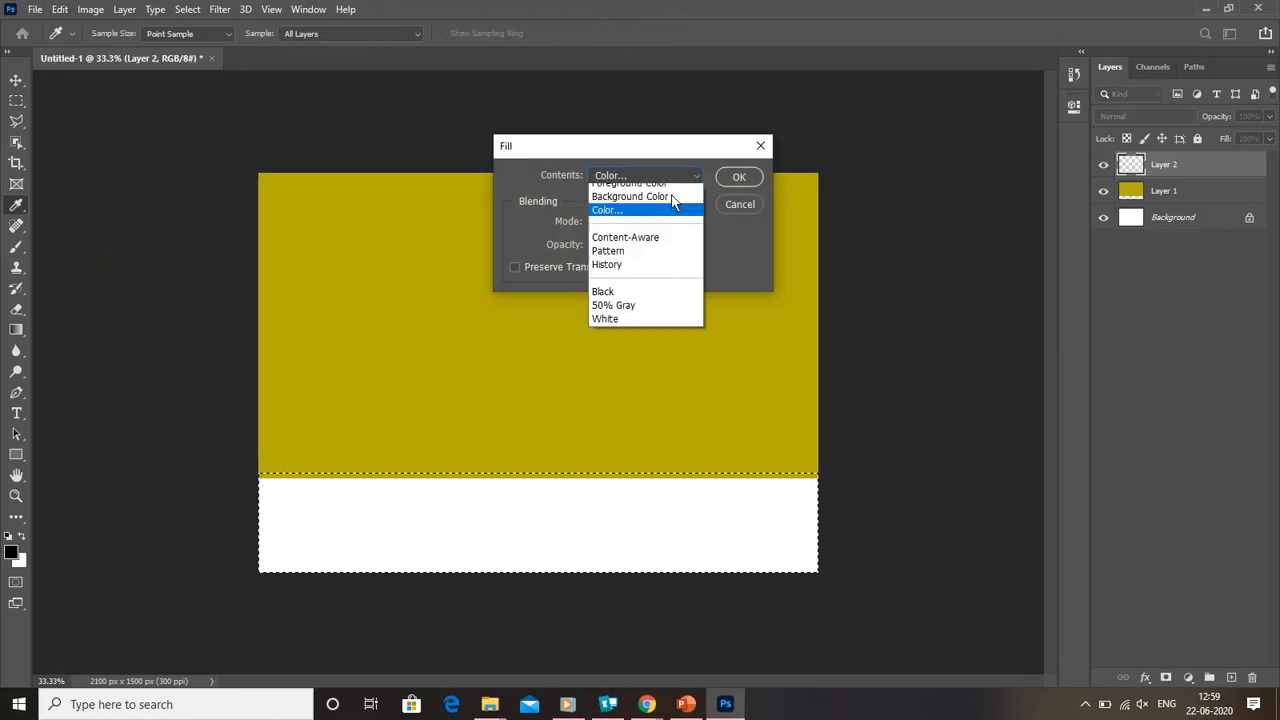
click(628, 219)
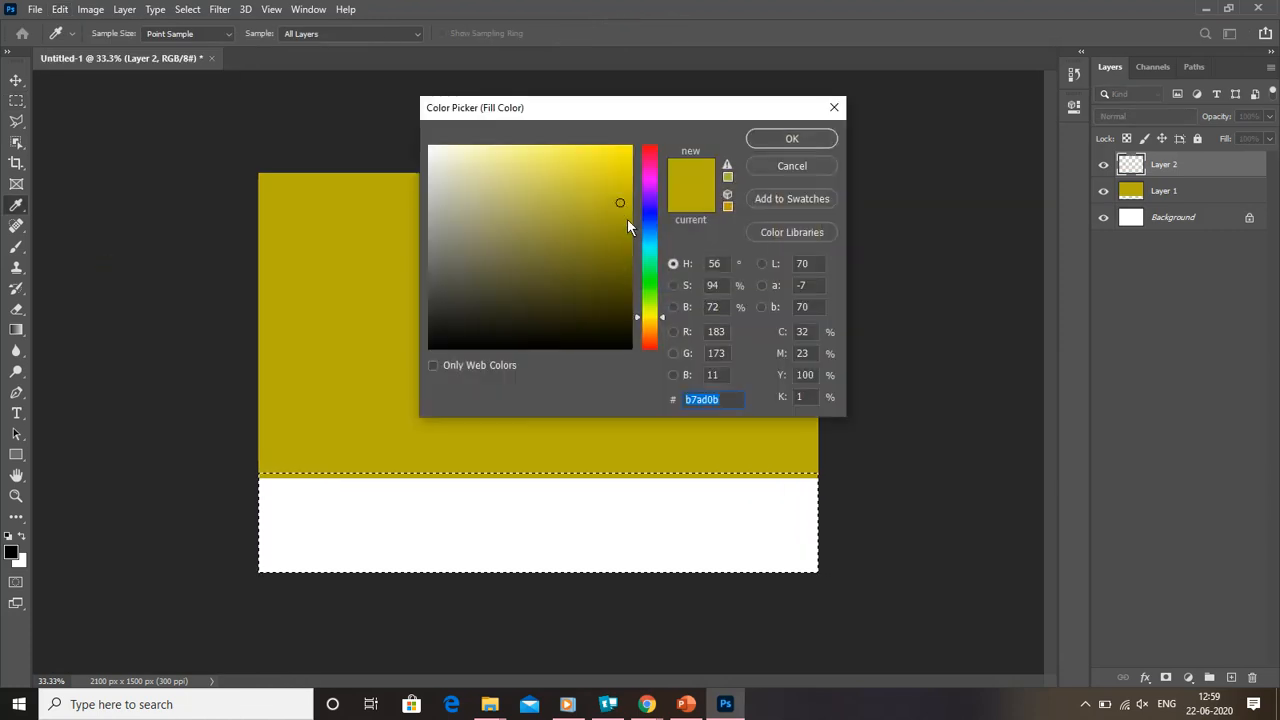
mouse_move(645, 272)
mouse_down()
mouse_move(655, 330)
mouse_move(653, 294)
mouse_up()
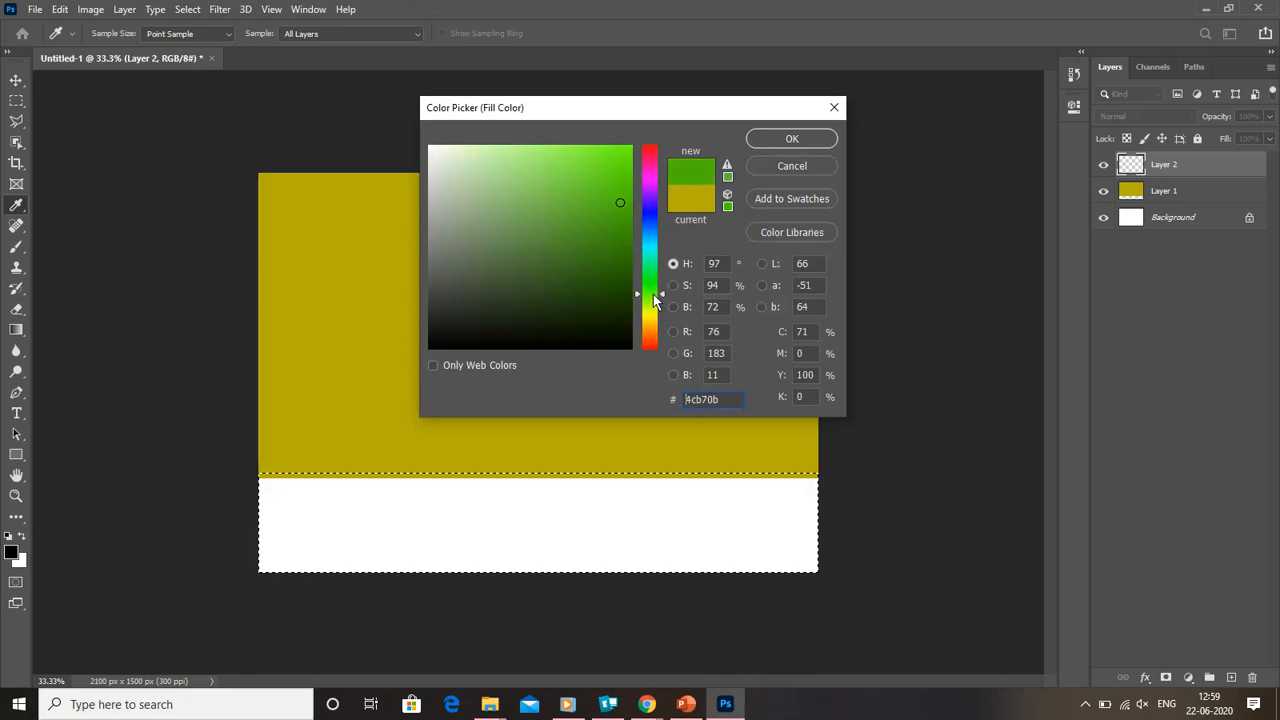
click(617, 153)
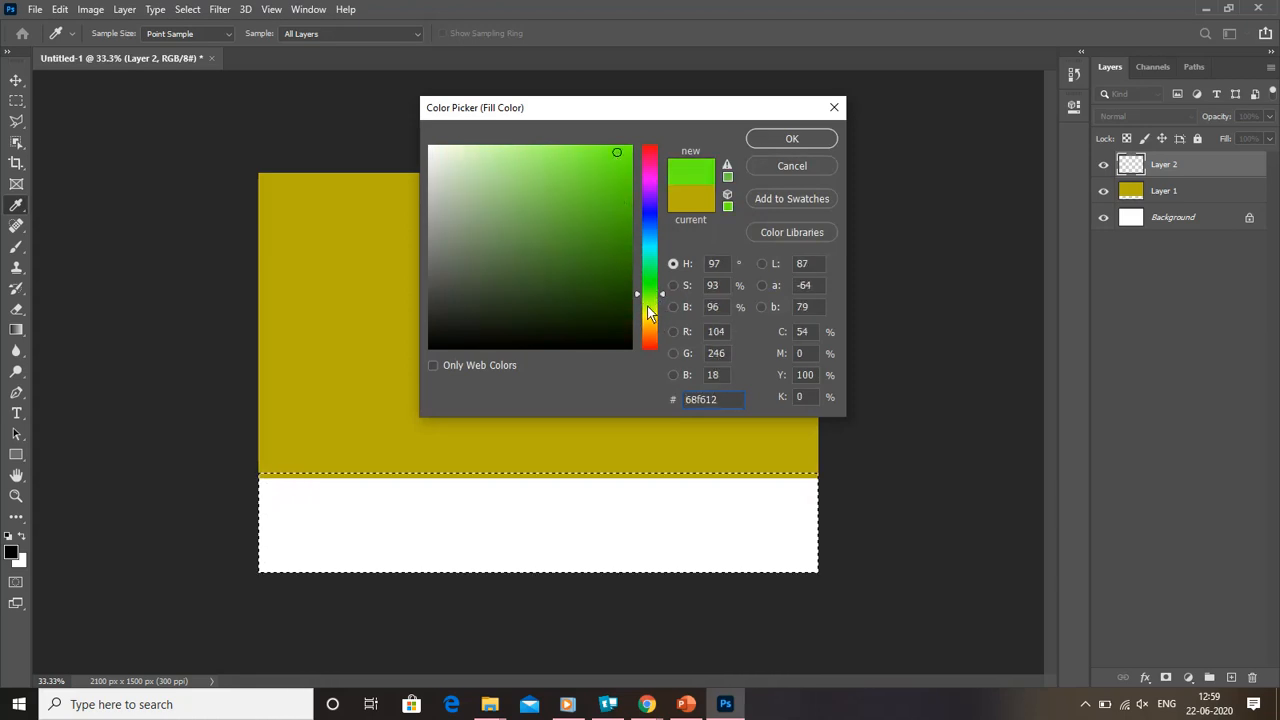
click(655, 278)
click(623, 193)
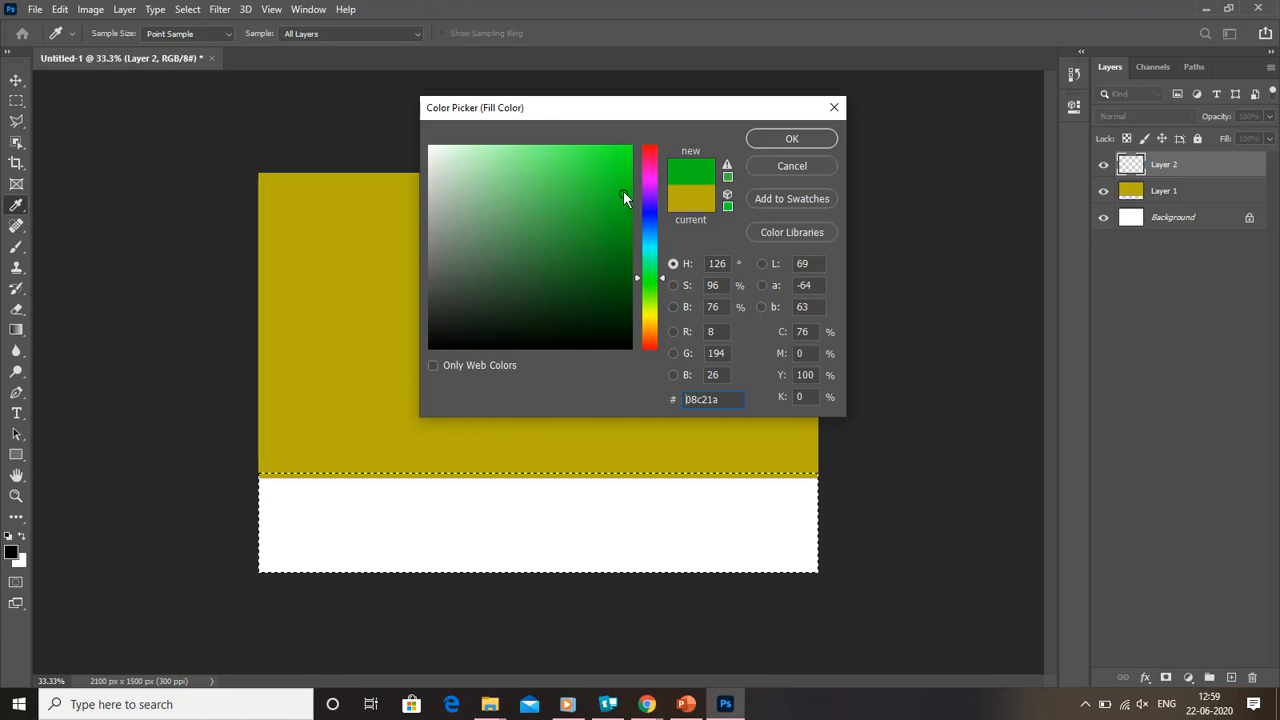
click(787, 144)
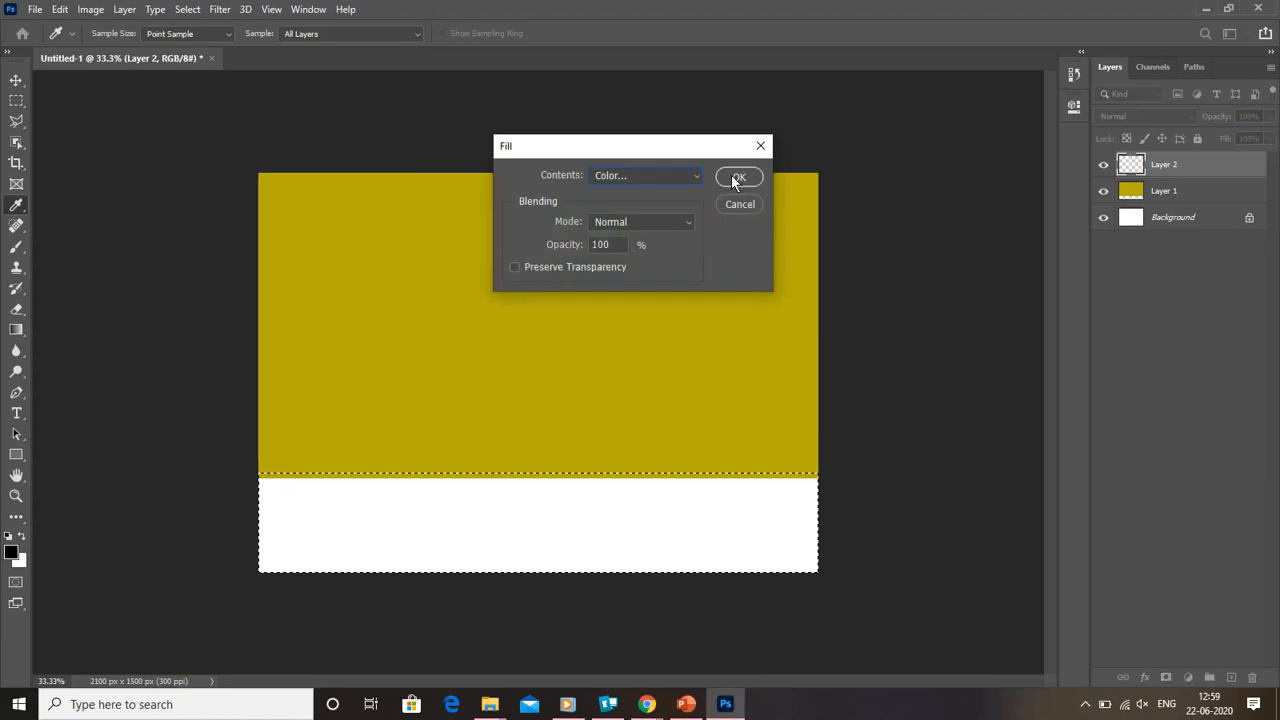
click(737, 176)
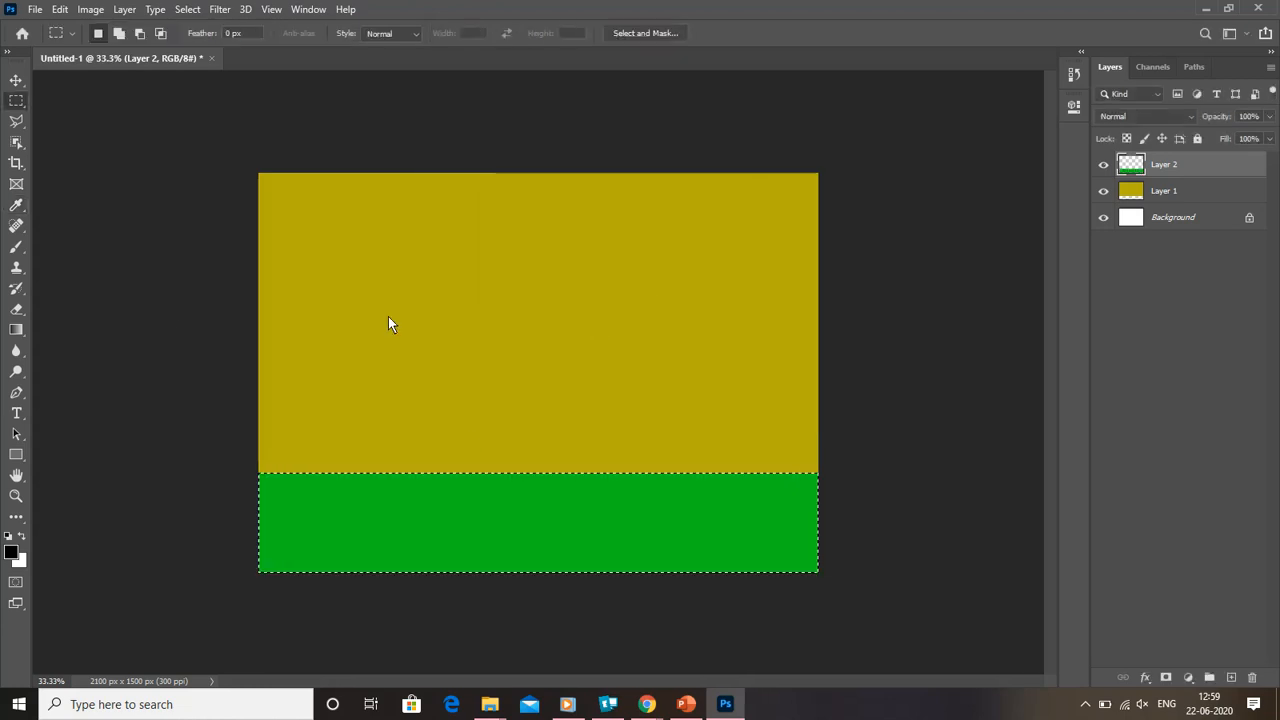
key(ctrl+d)
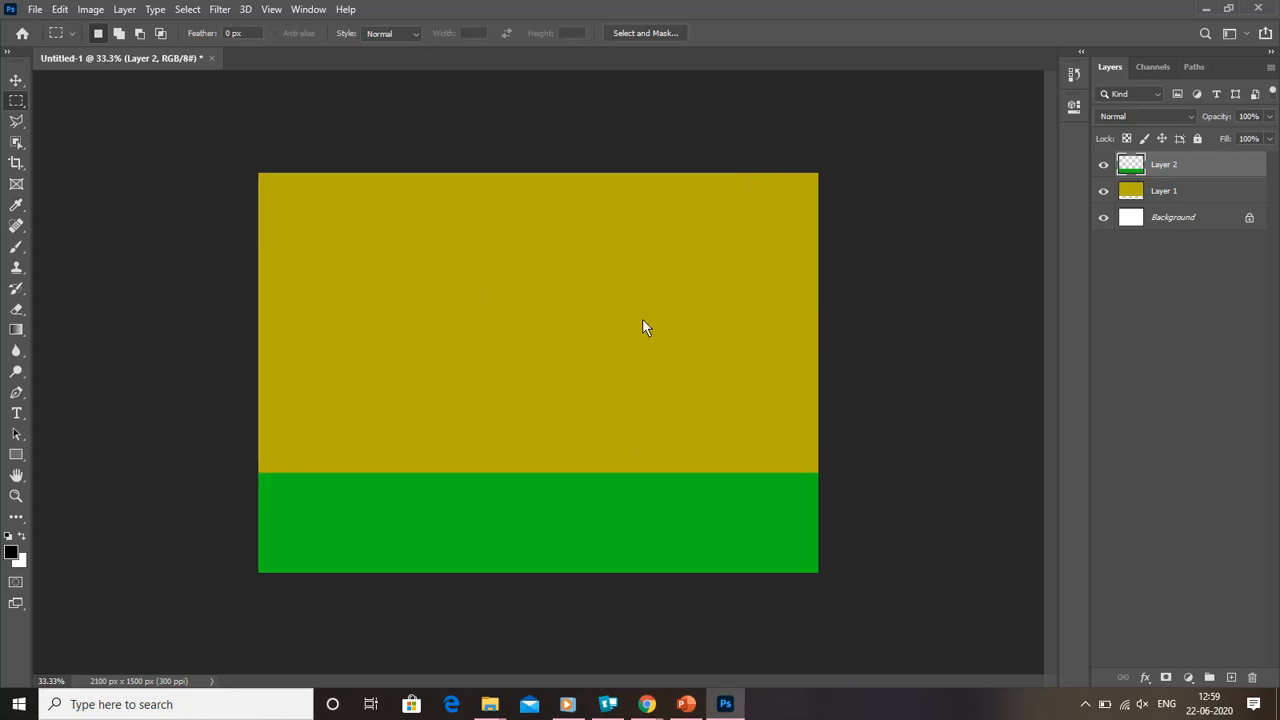
- With the Move tool, select the Background, Layer 1 and Layer 2 in turn to examine which area each layer covers
click(16, 84)
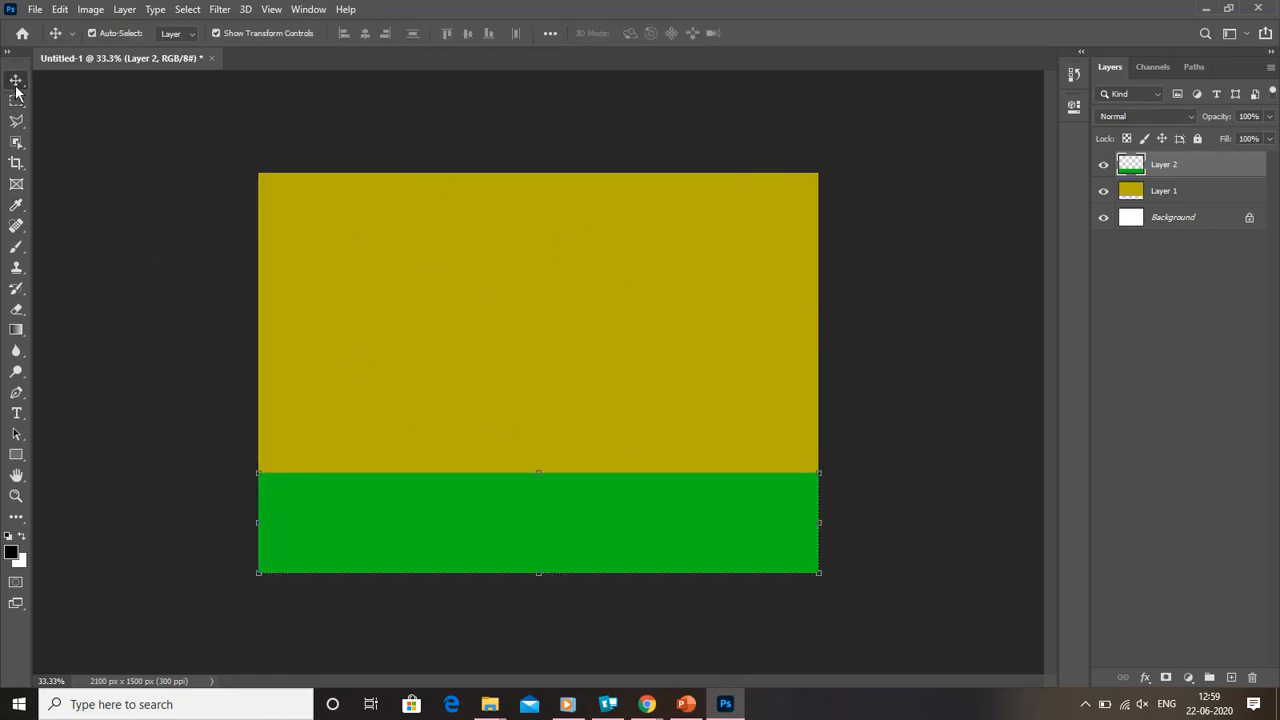
click(201, 298)
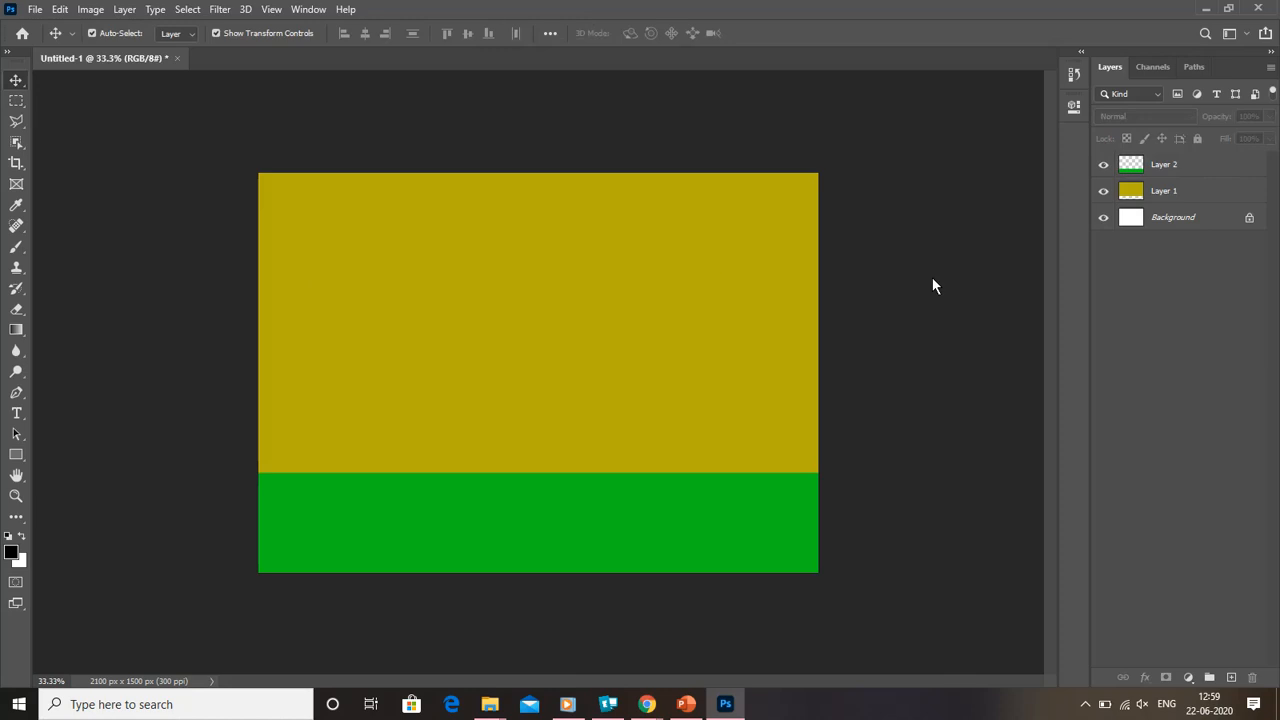
click(1166, 219)
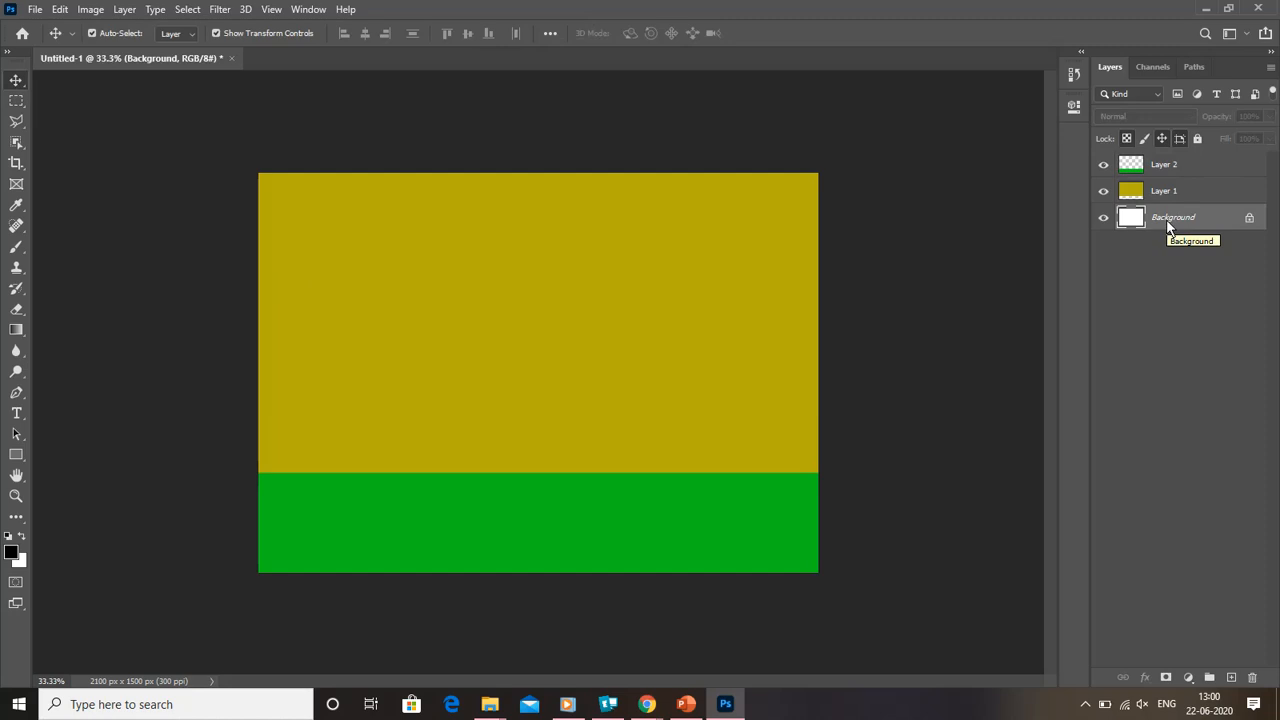
ctrl+click(1173, 192)
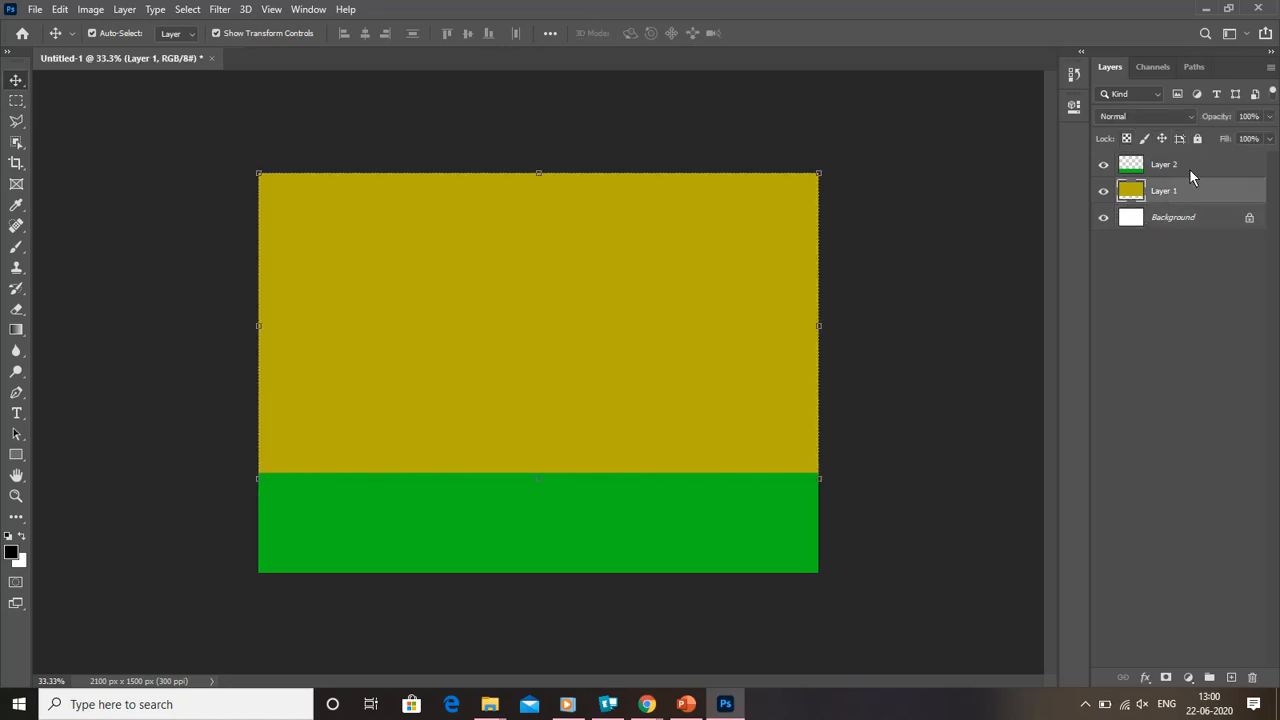
click(1190, 167)
click(1183, 194)
click(1172, 166)
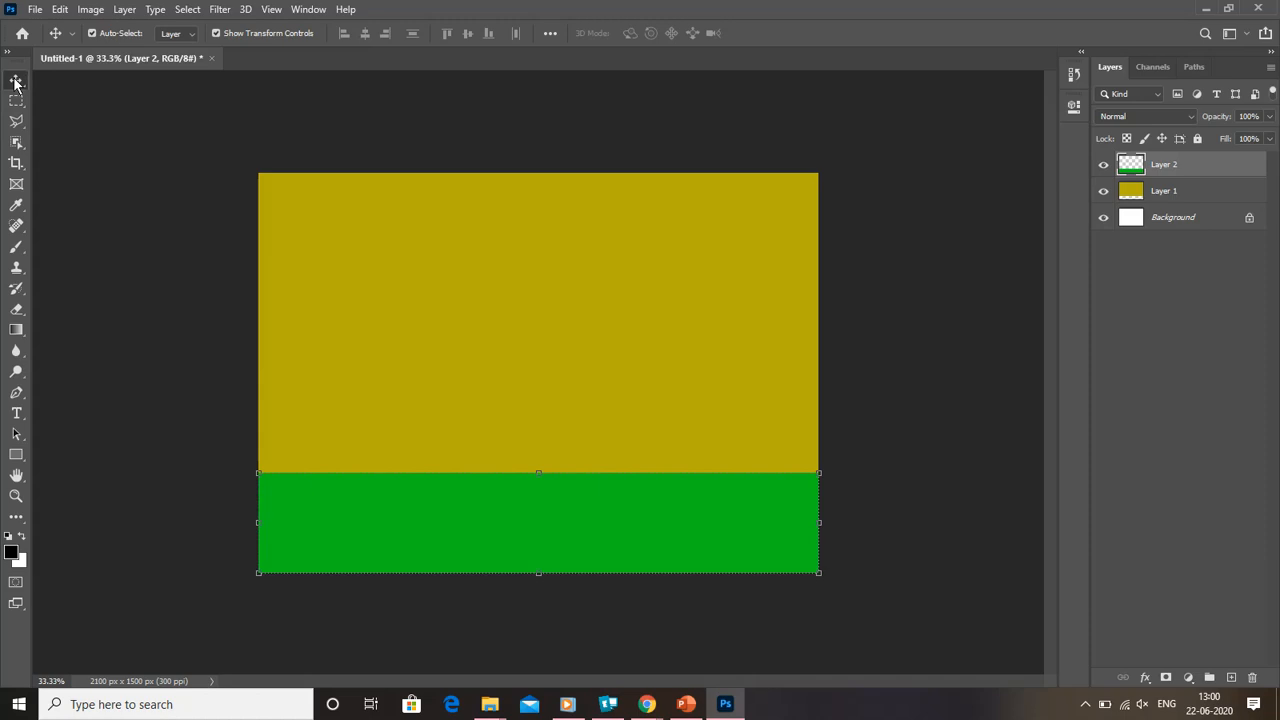
- Turn off Show Transform Controls for the Move tool with Layer 1 selected, and select Layer 2
click(1168, 191)
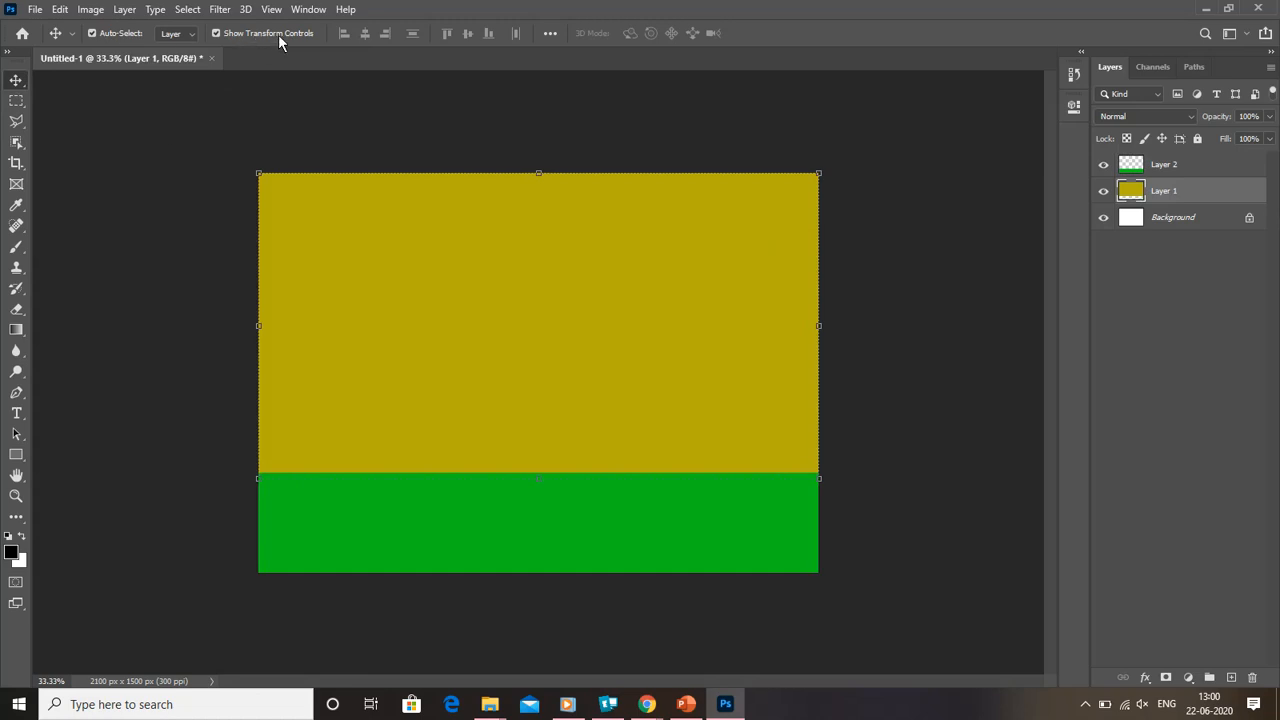
click(215, 34)
click(1182, 167)
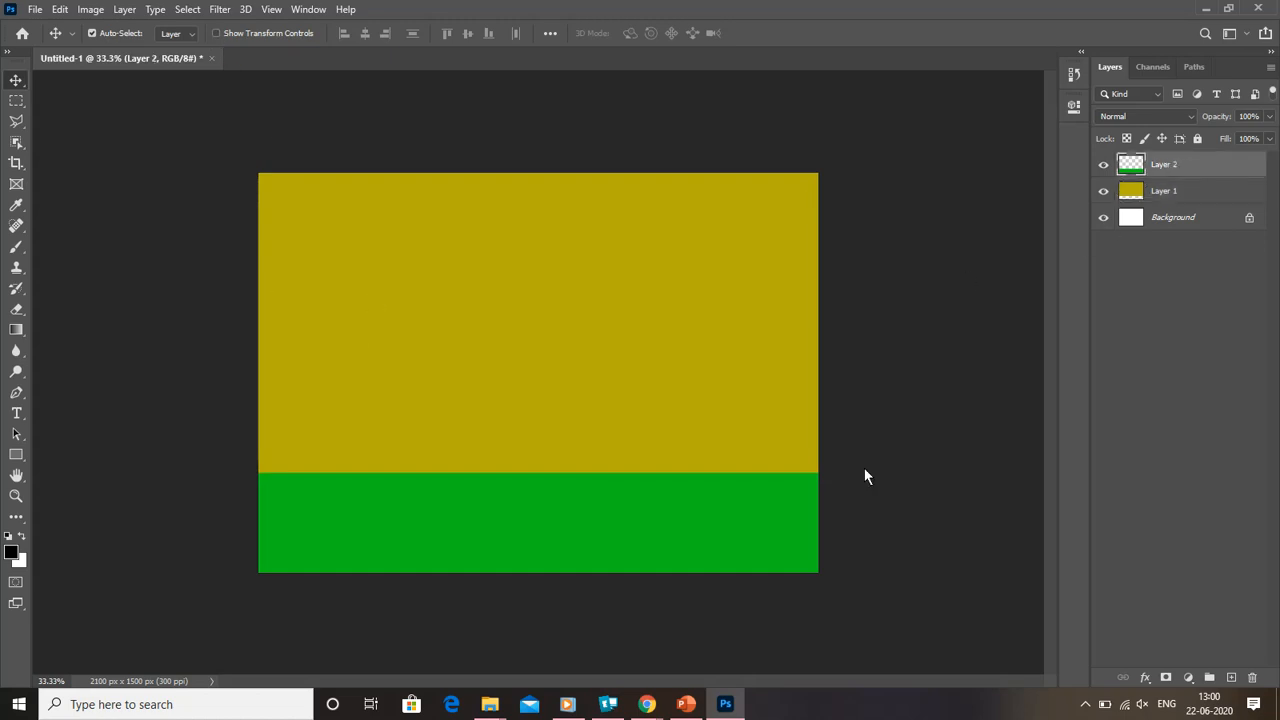
- Turn on Show Transform Controls for the Move tool with Layer 1 selected, and select Layer 2
drag(671, 512, 673, 511)
click(1157, 201)
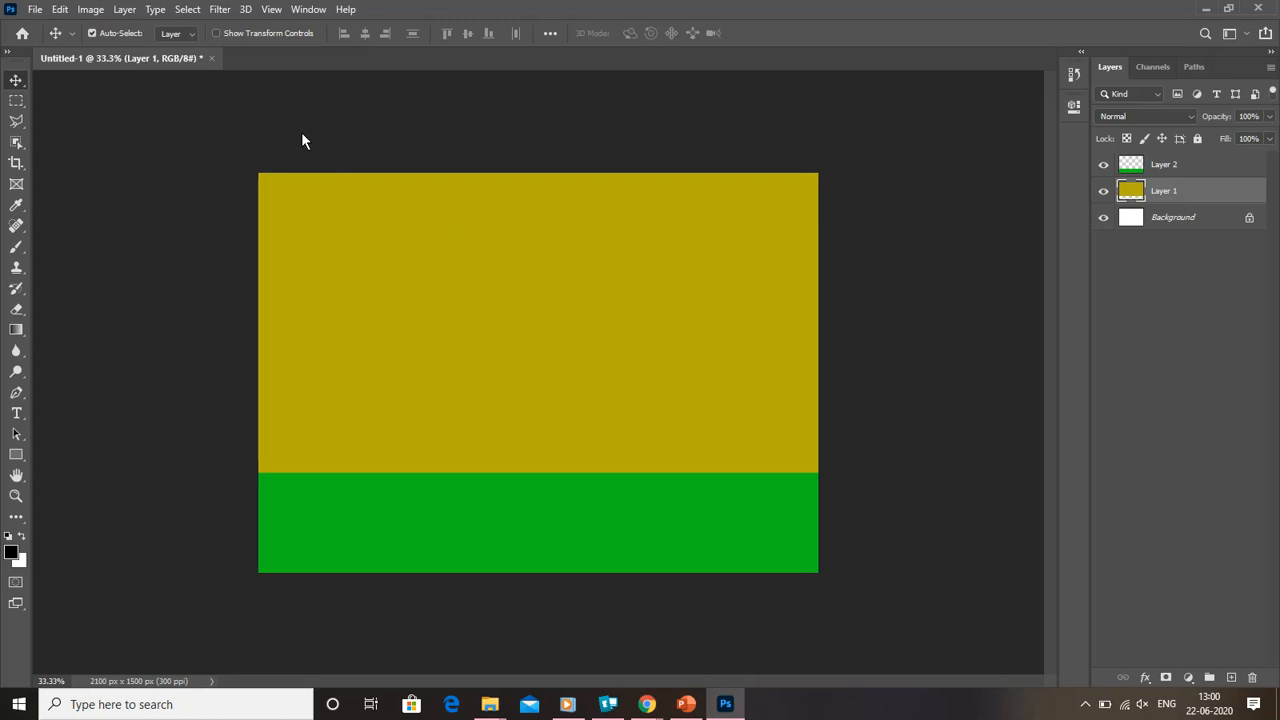
click(216, 33)
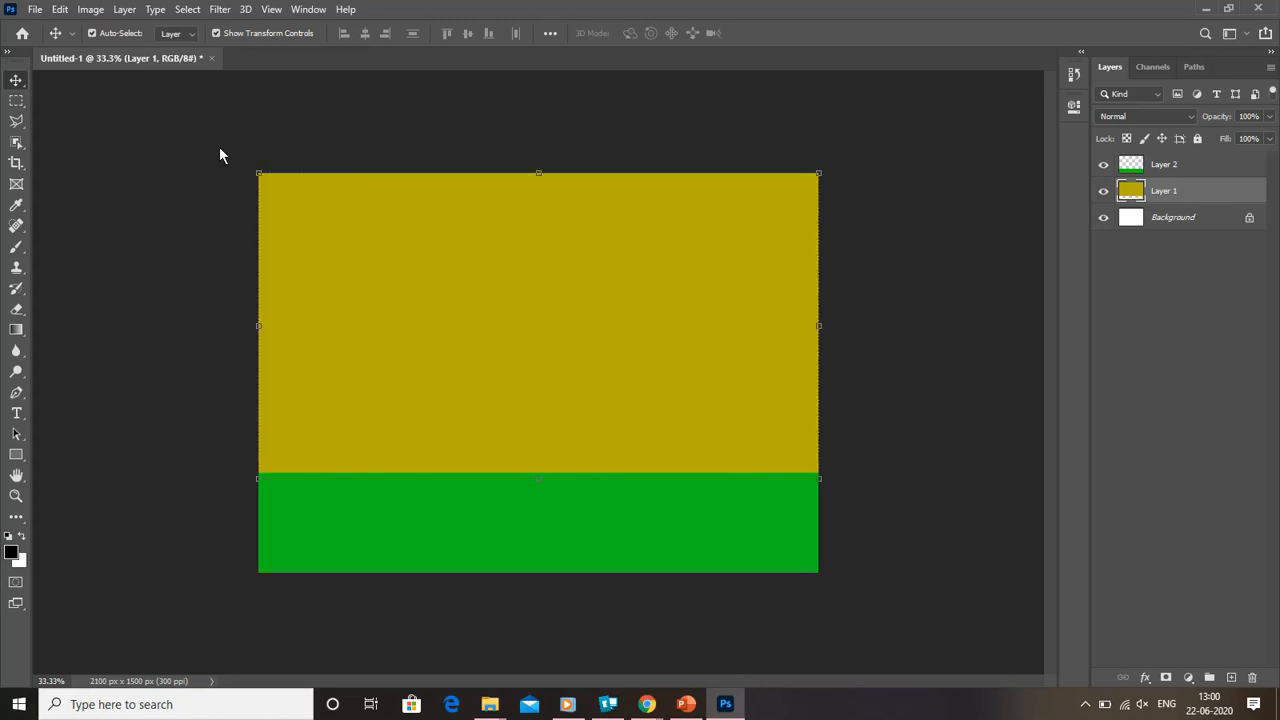
click(1145, 172)
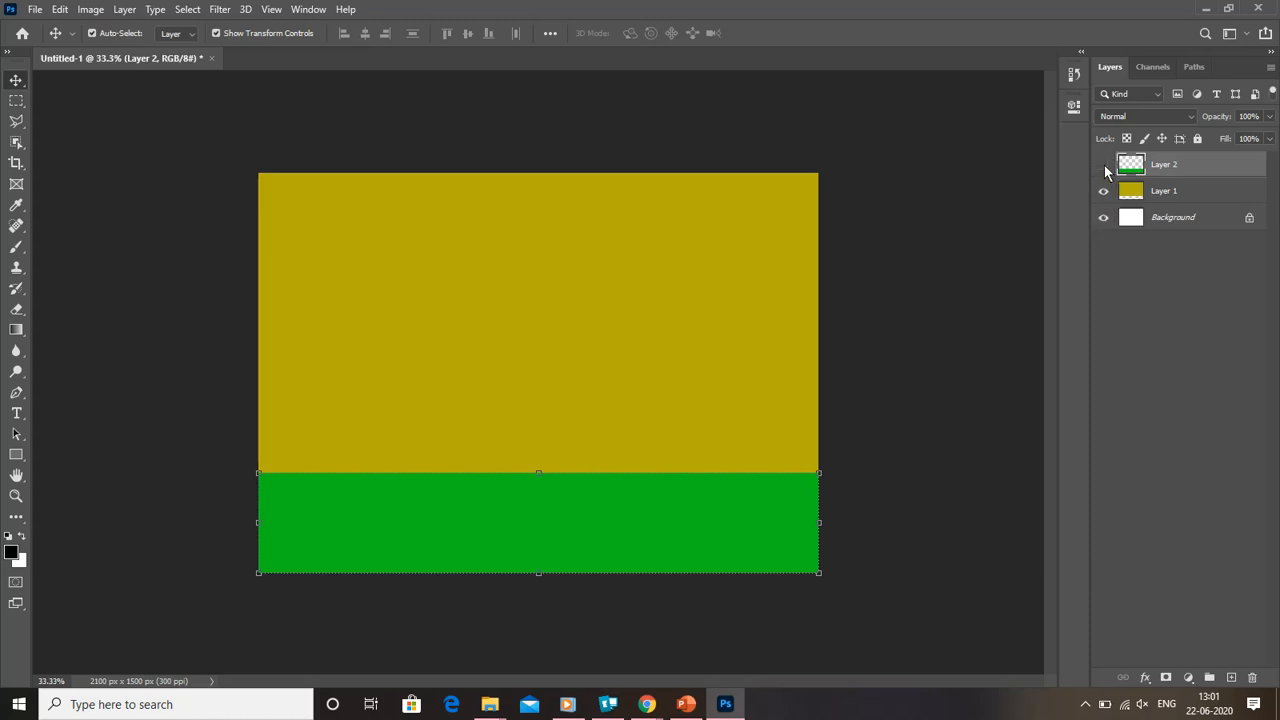
- Hide and show Layer 2 and Layer 1 in turn to examine what each contributes to the image
click(1104, 165)
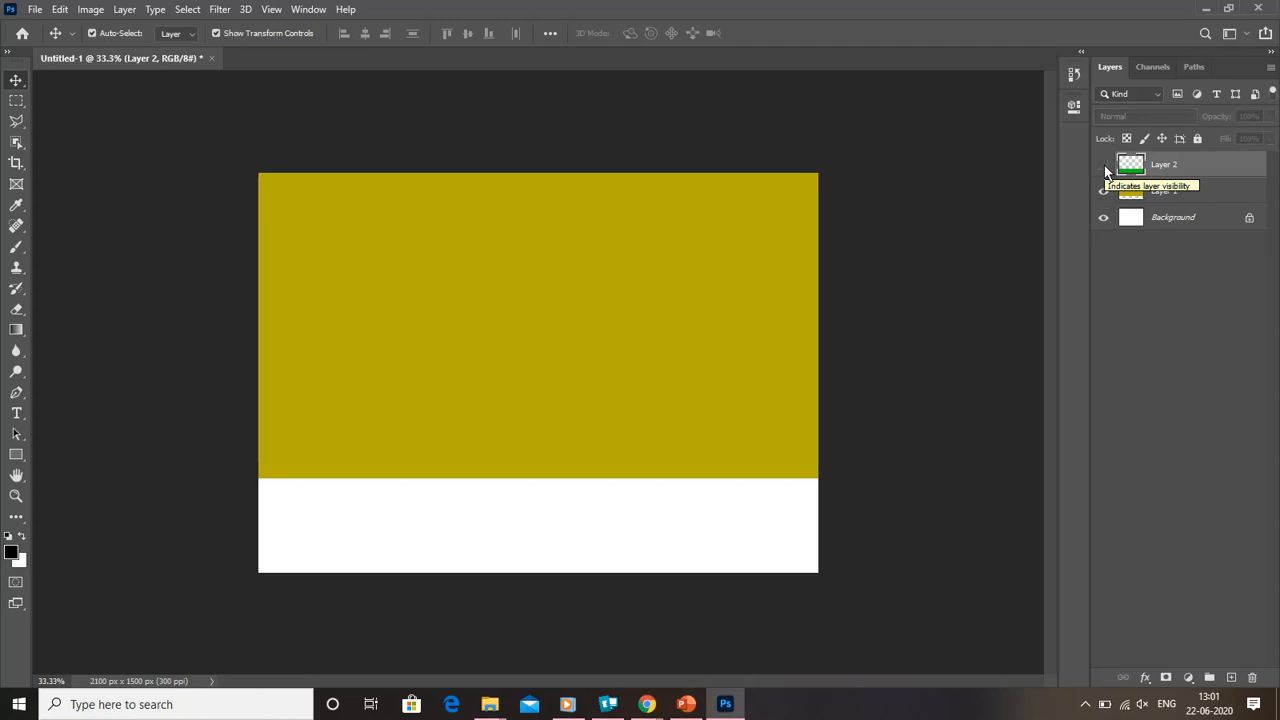
click(1104, 165)
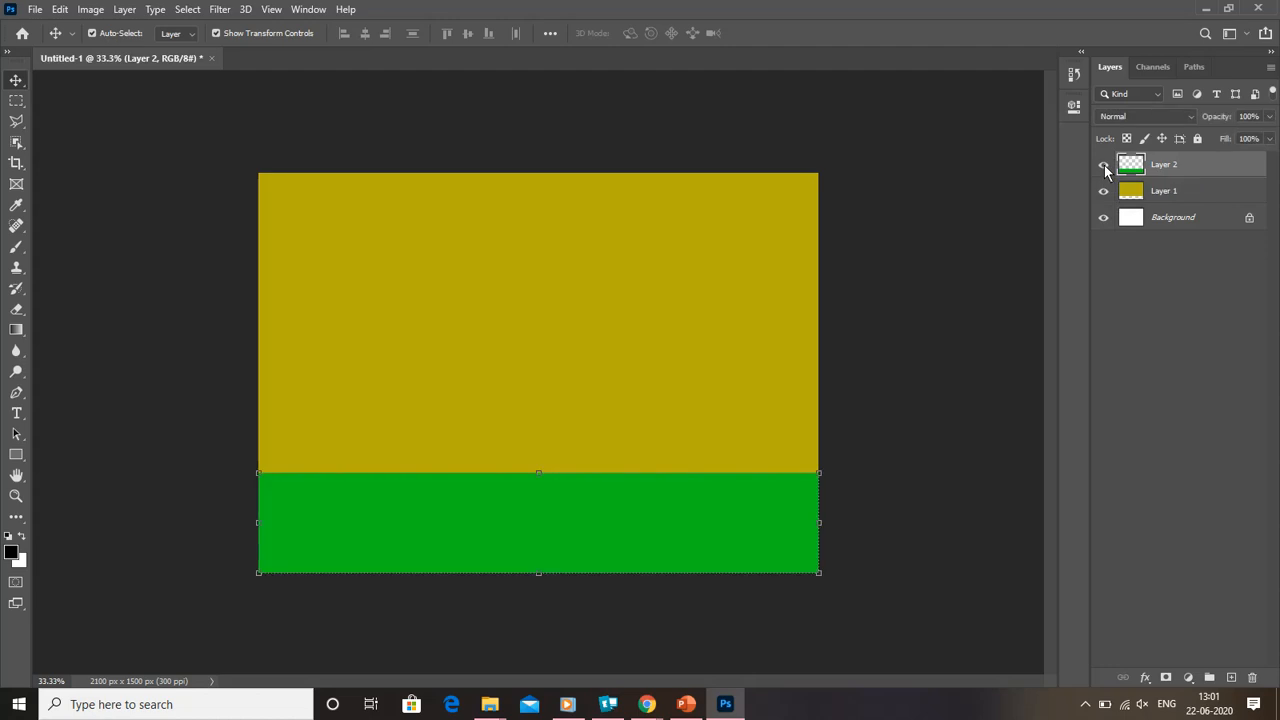
click(1104, 191)
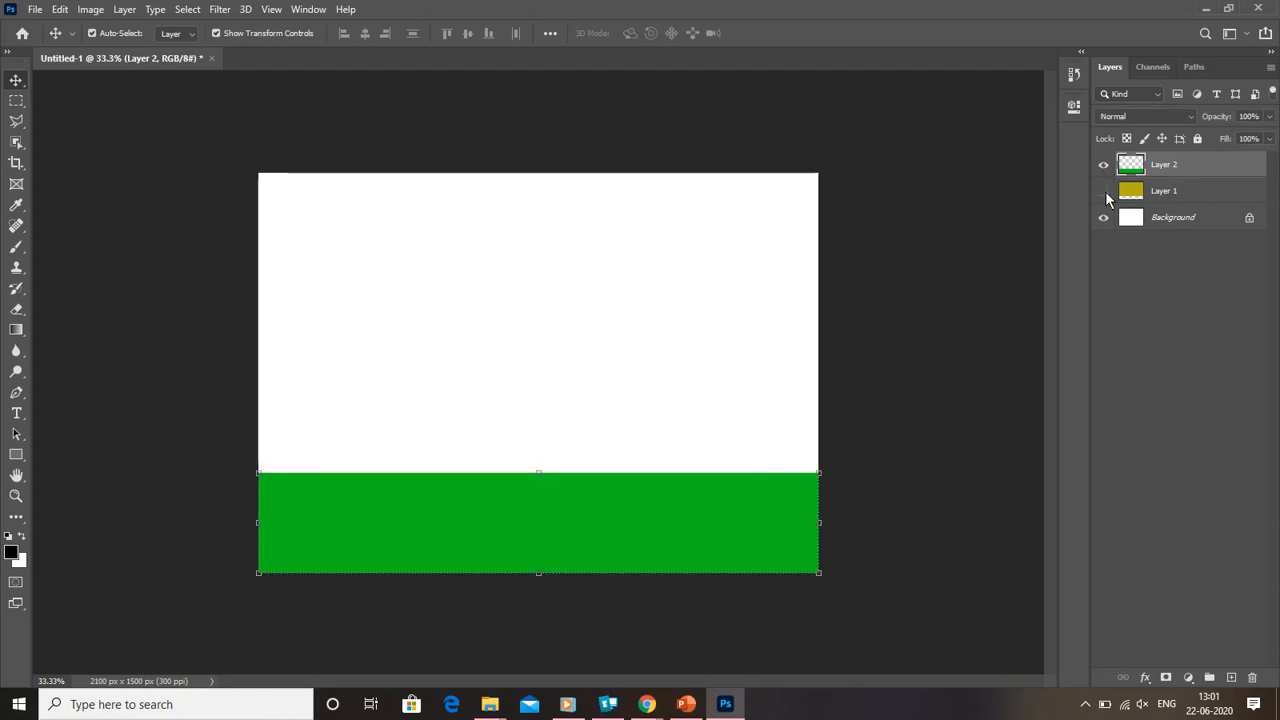
click(1104, 191)
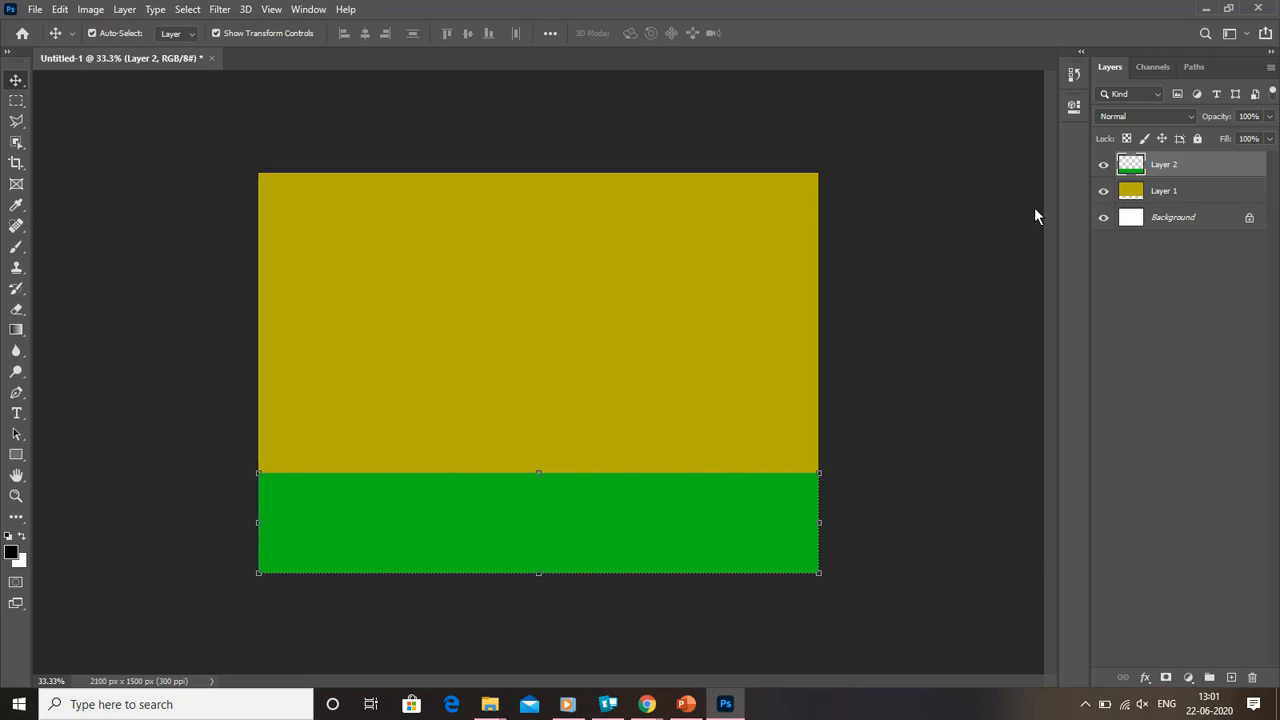
- Select three separate upright rectangles side by side across the yellow and green areas with the Rectangular Marquee, and add a new layer
click(17, 101)
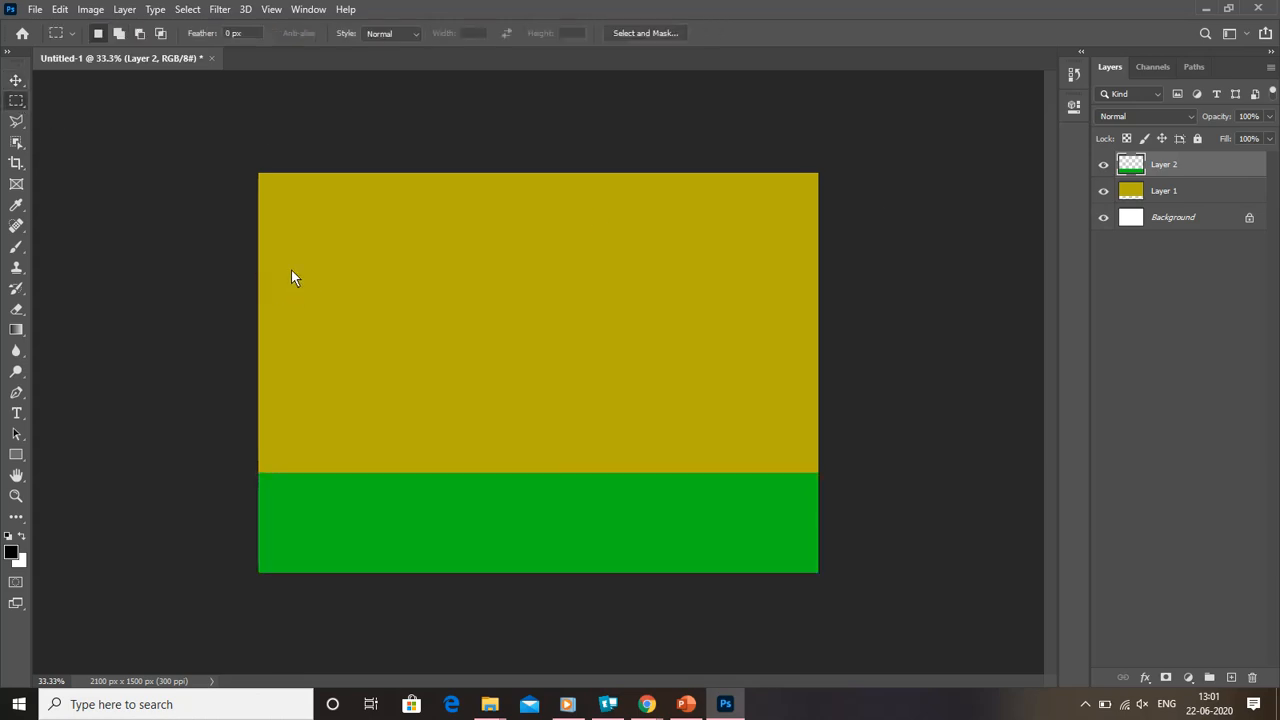
drag(291, 270, 461, 532)
click(118, 40)
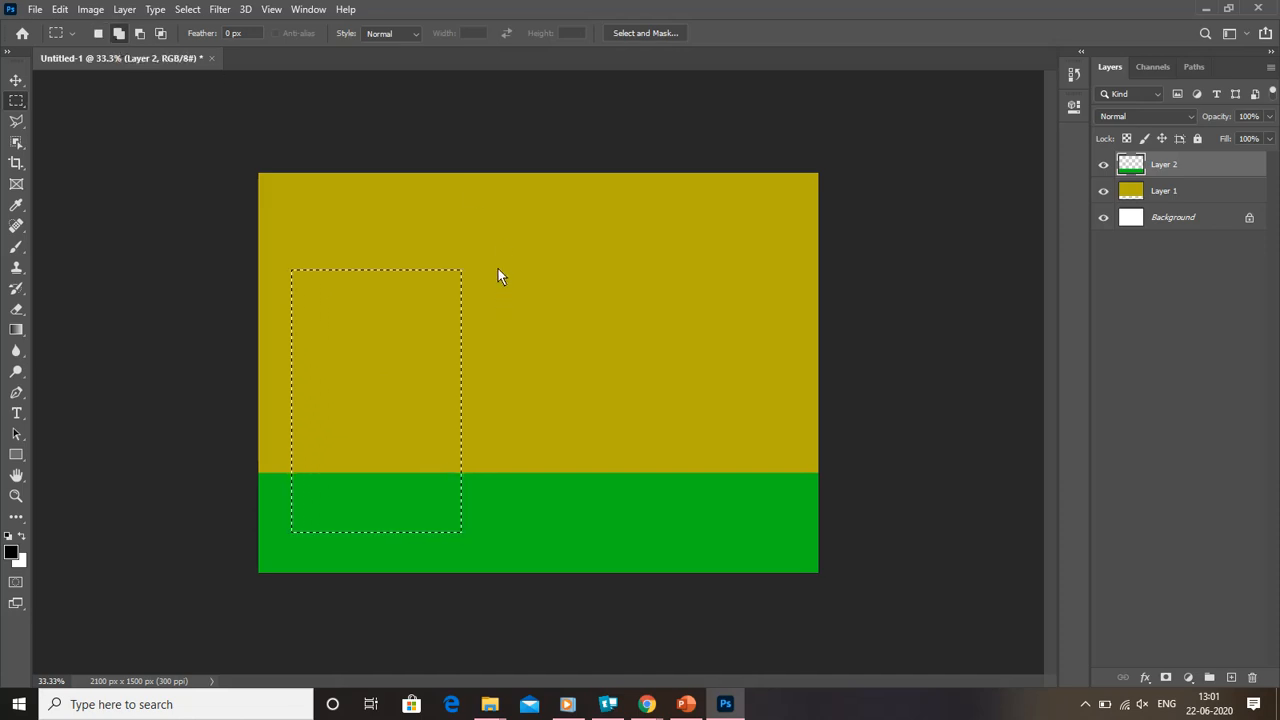
drag(498, 268, 650, 513)
drag(692, 301, 798, 522)
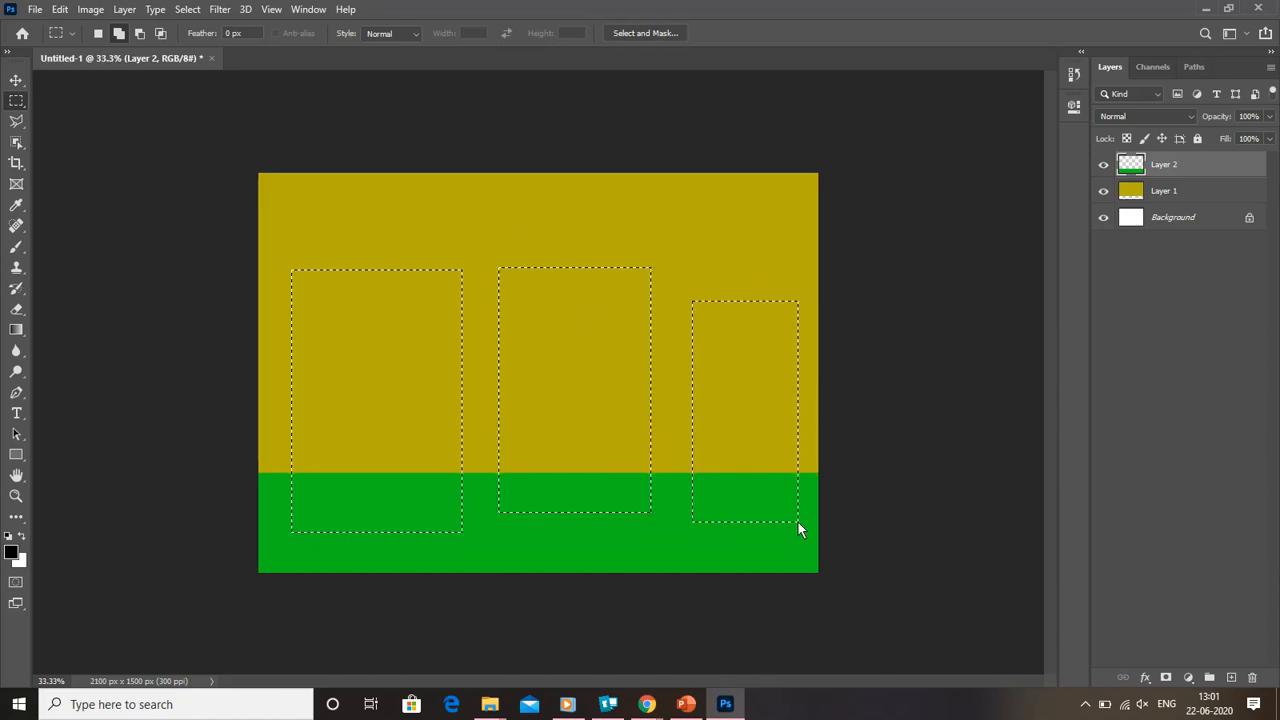
click(1232, 678)
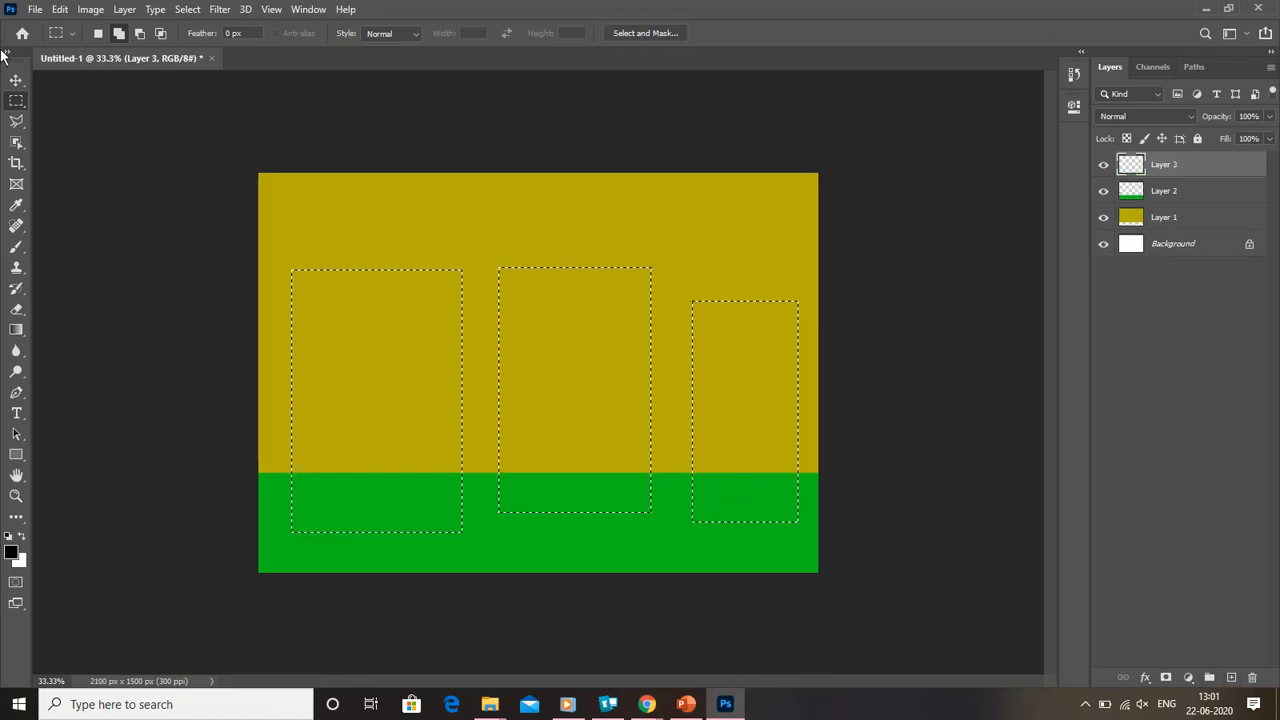
- Fill the three selected rectangles on the new layer with the light blue colour 19c2ec
click(60, 9)
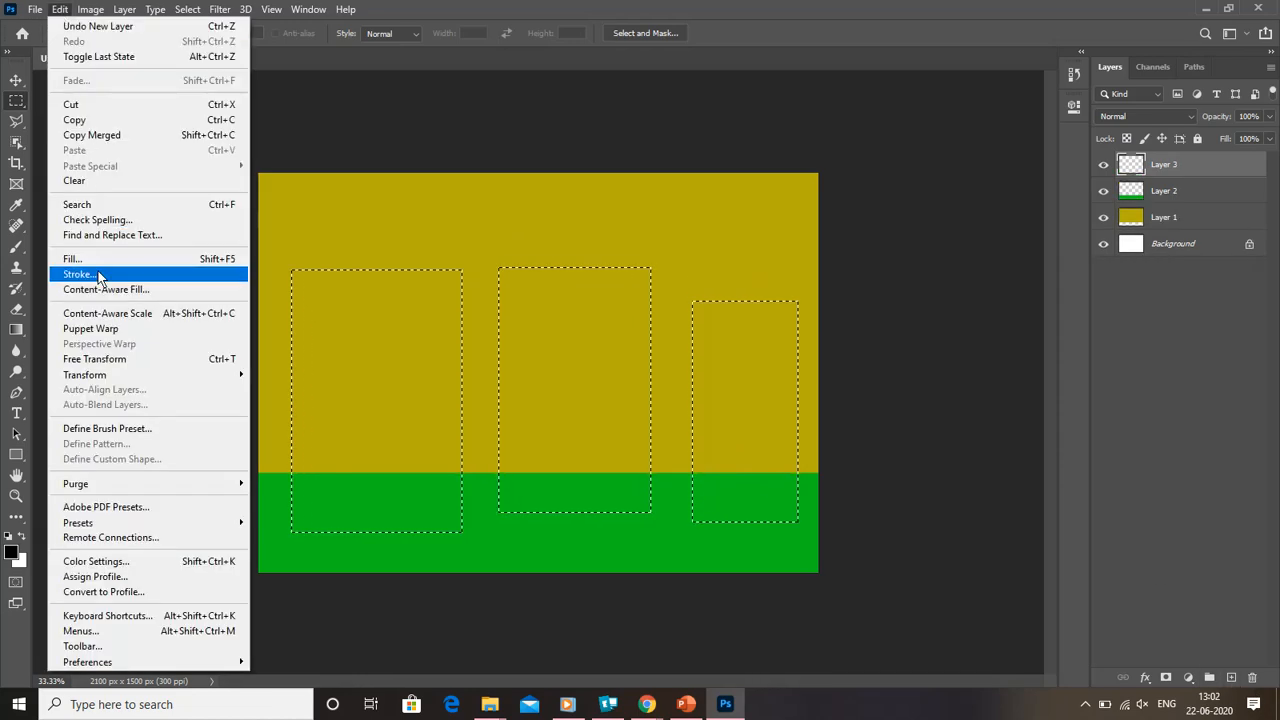
click(99, 258)
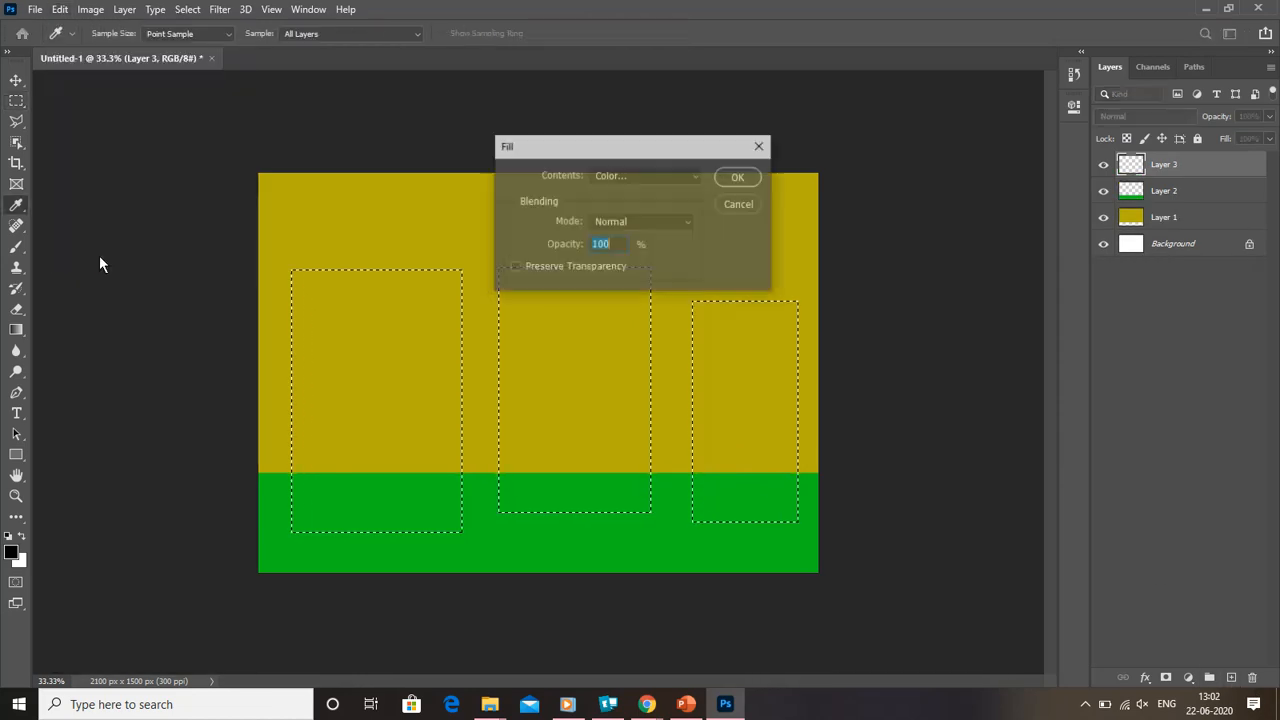
click(693, 178)
click(643, 223)
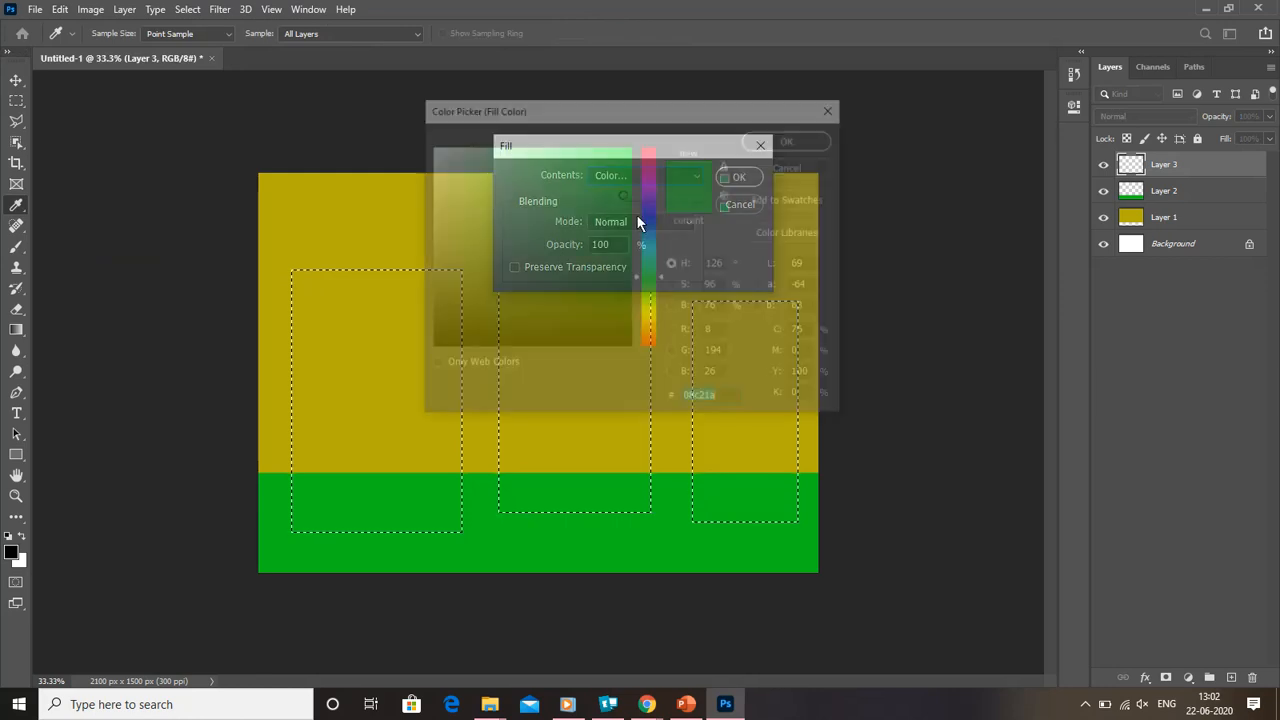
click(649, 240)
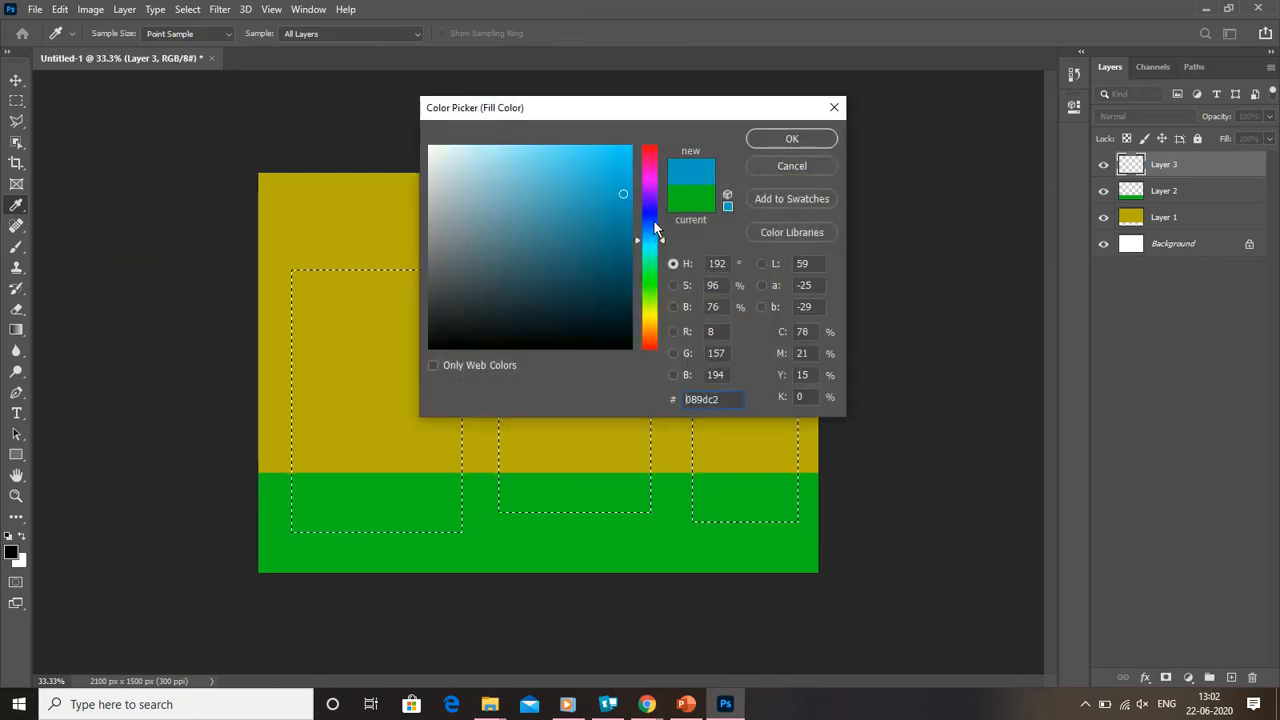
click(610, 160)
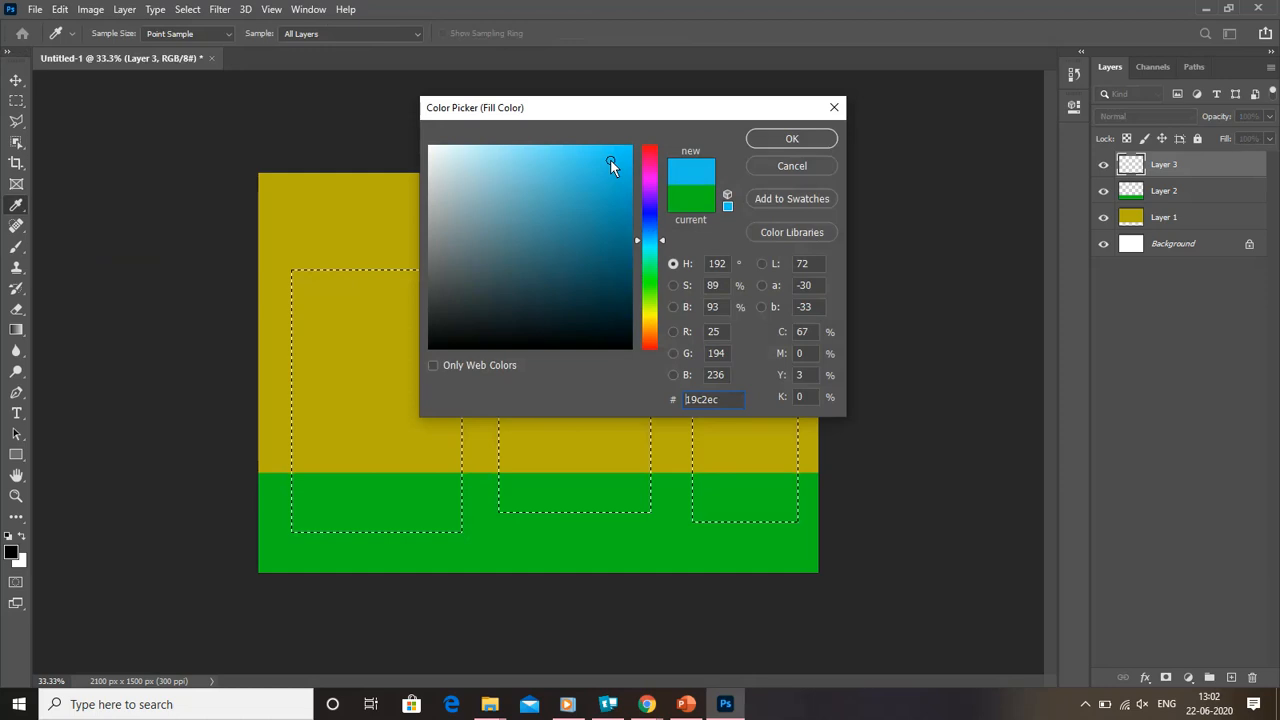
click(797, 141)
click(743, 174)
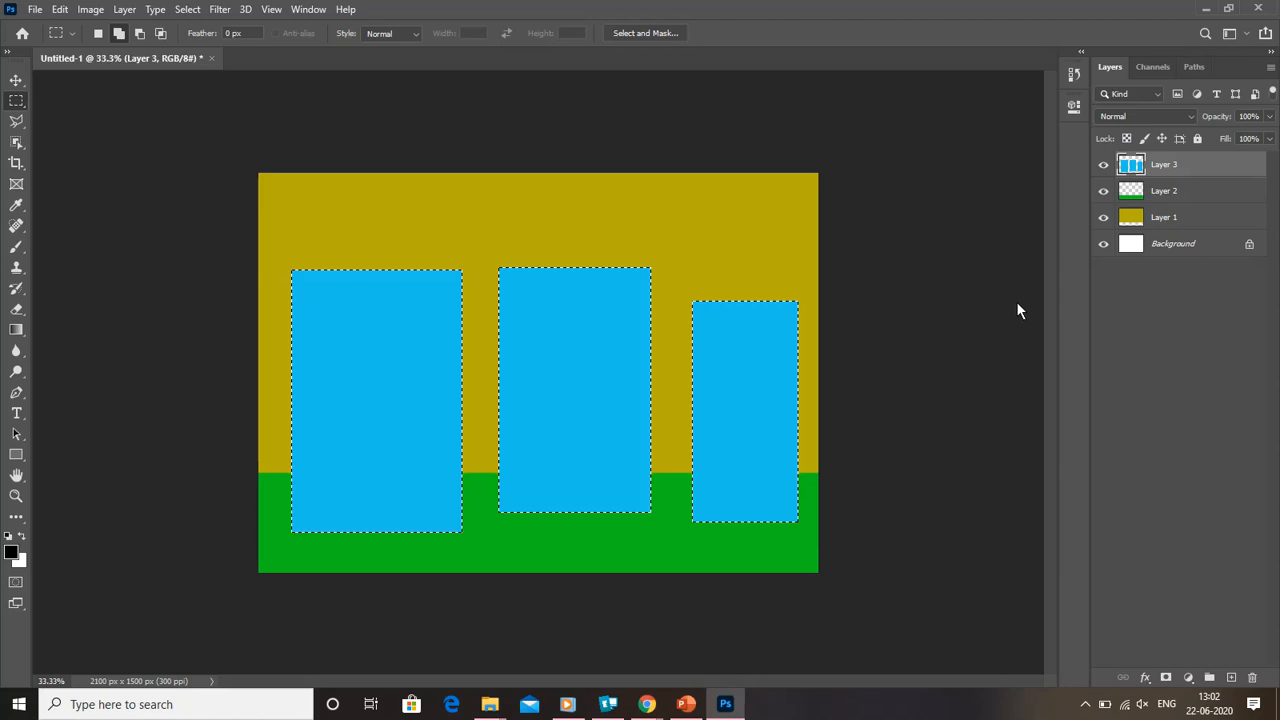
- Hide and show Layer 3 to check its light blue rectangles, and clear the selection with the marquee in New Selection mode
click(1104, 166)
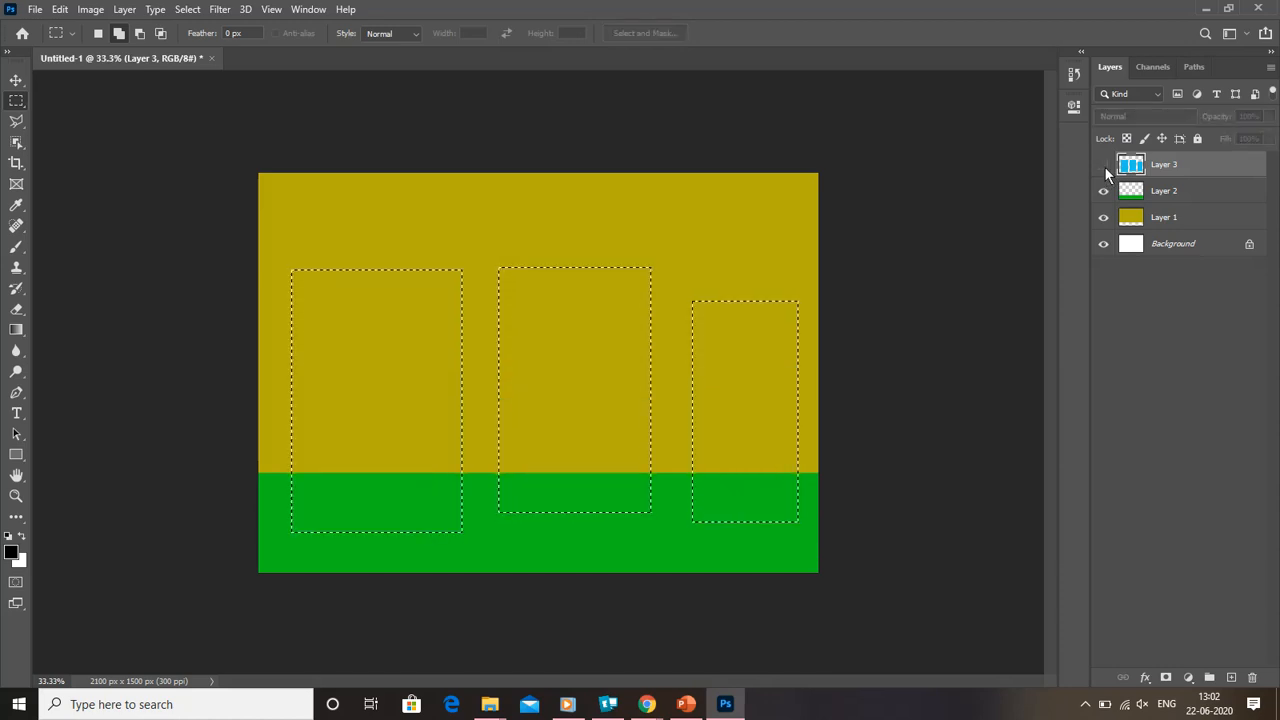
click(1104, 166)
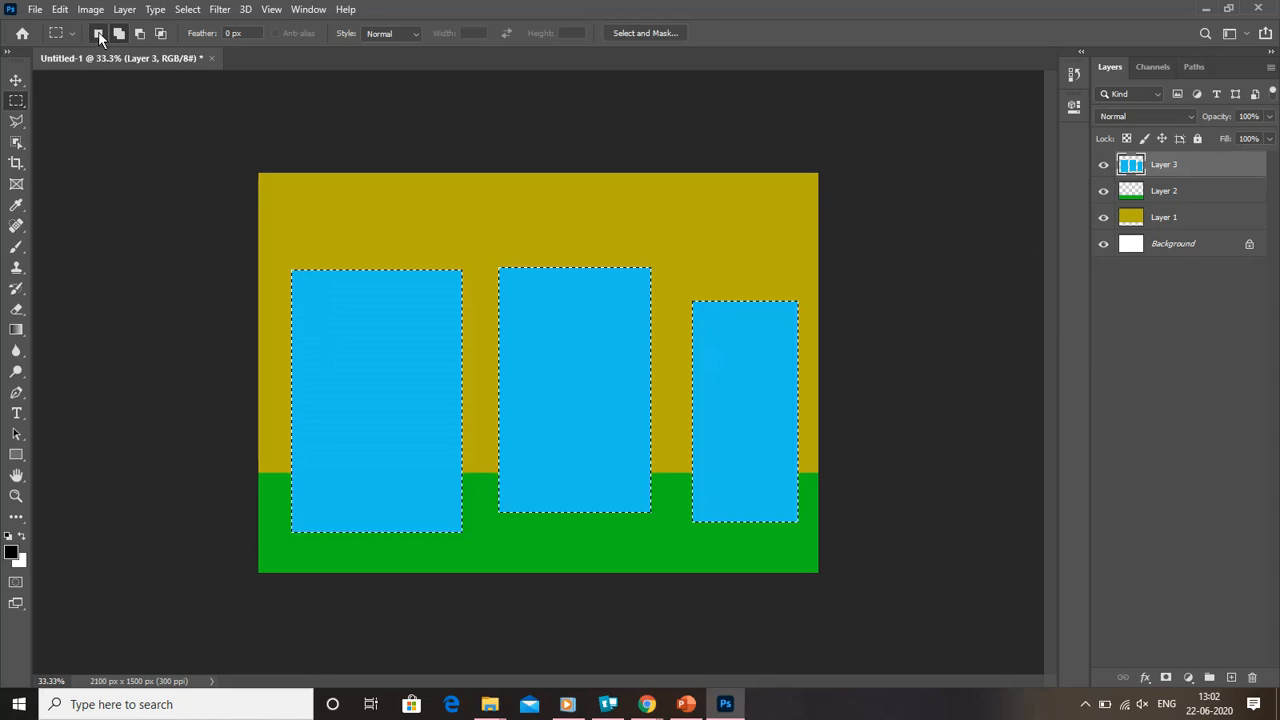
click(146, 202)
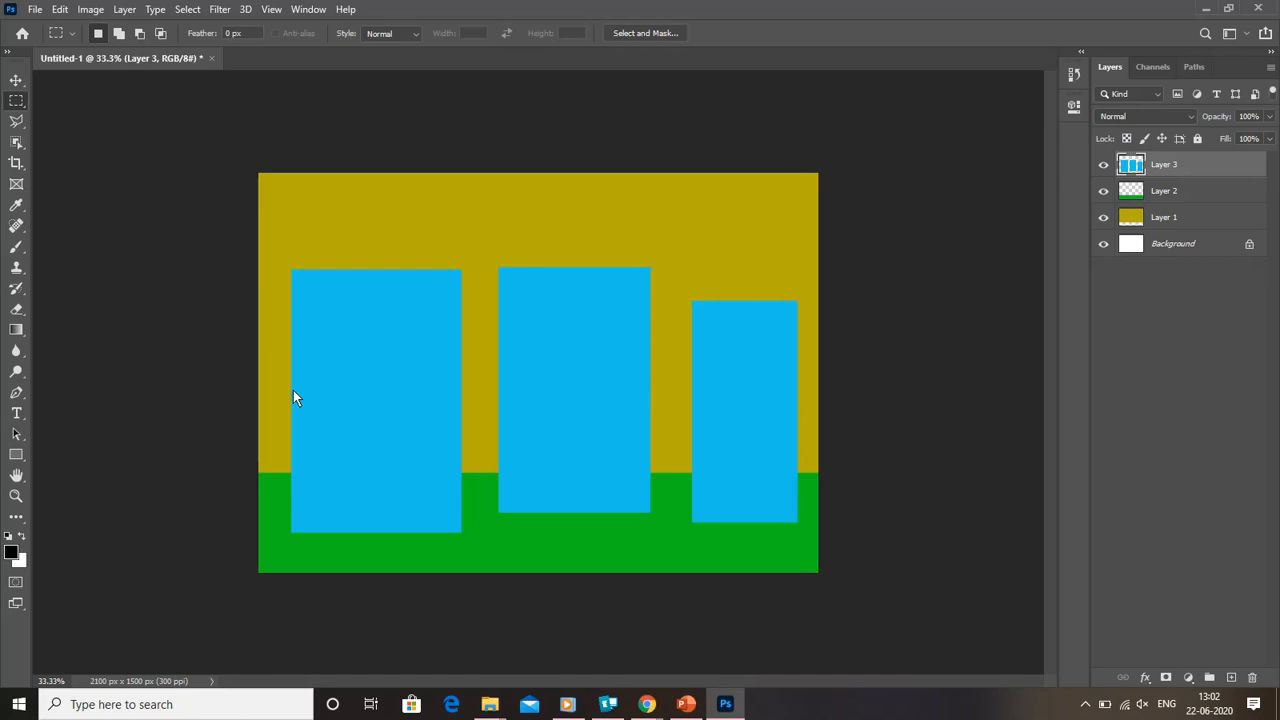
- Select three wide rectangles stacked inside the leftmost light blue rectangle using Add to Selection, the lowest about 560 by 282 px
key(ctrl+plus)
key(ctrl+plus)
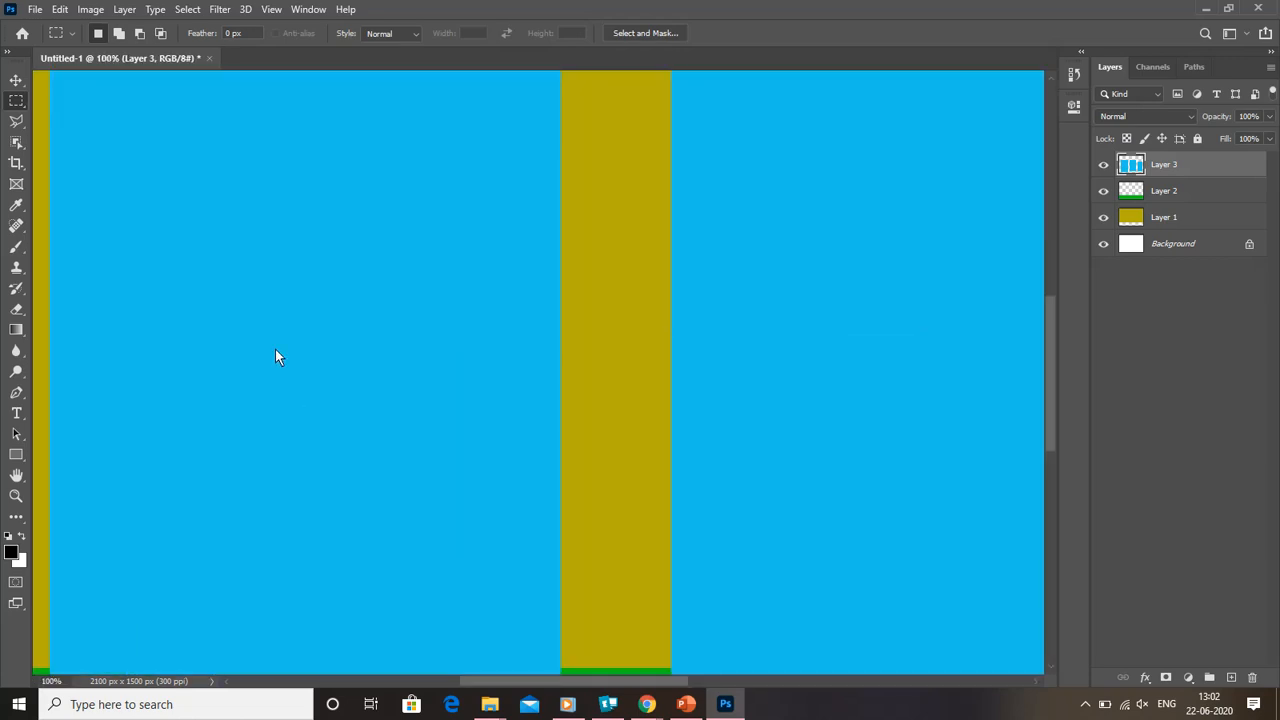
drag(368, 398, 424, 427)
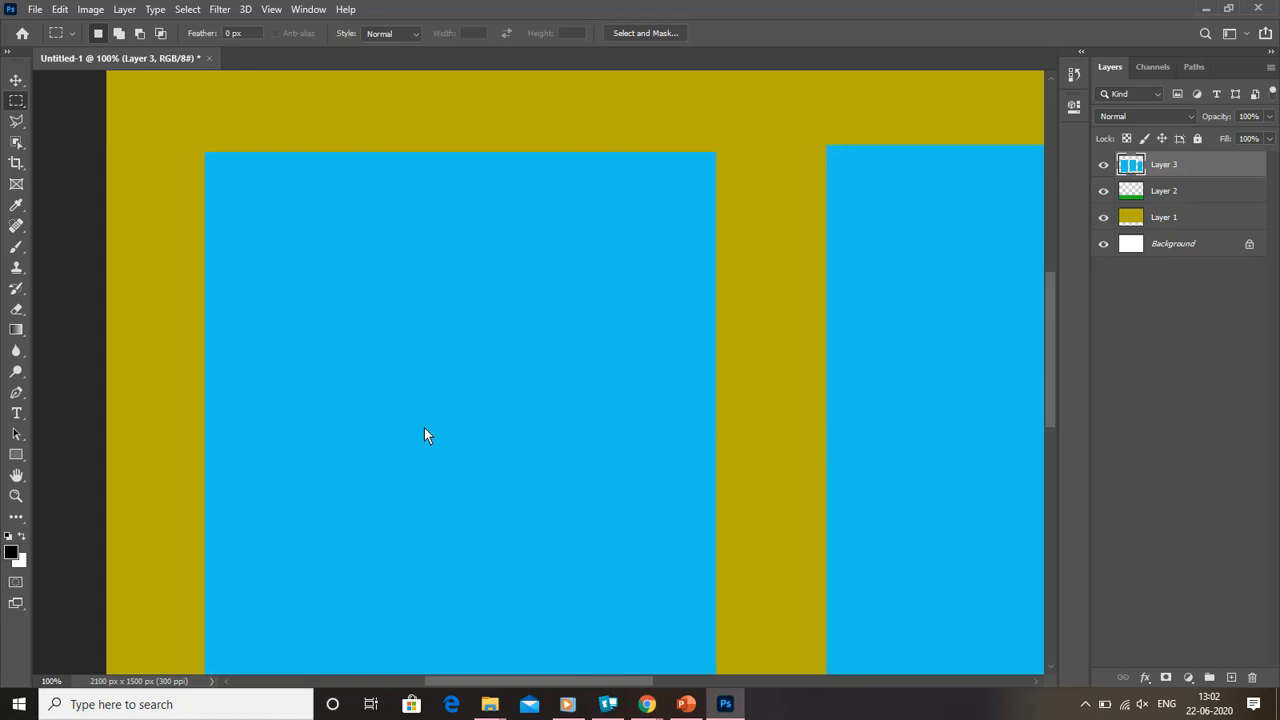
drag(1046, 332, 1048, 340)
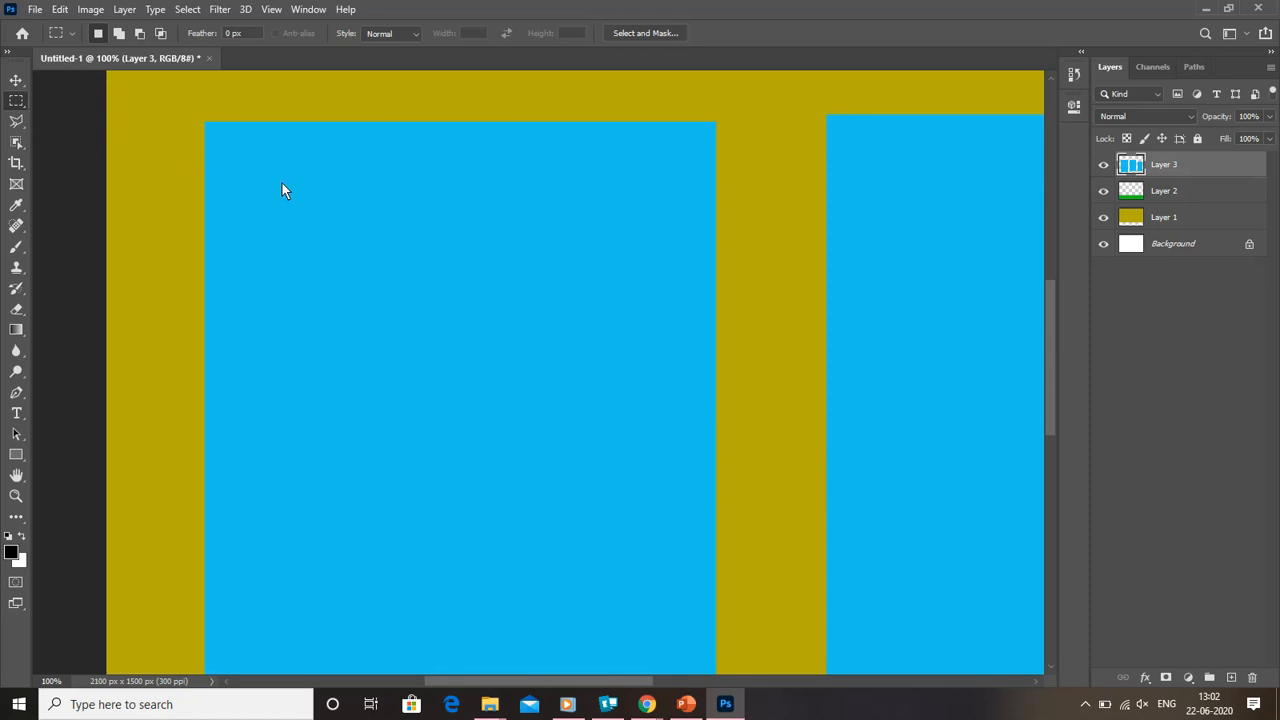
drag(234, 160, 685, 365)
click(117, 34)
drag(231, 393, 684, 600)
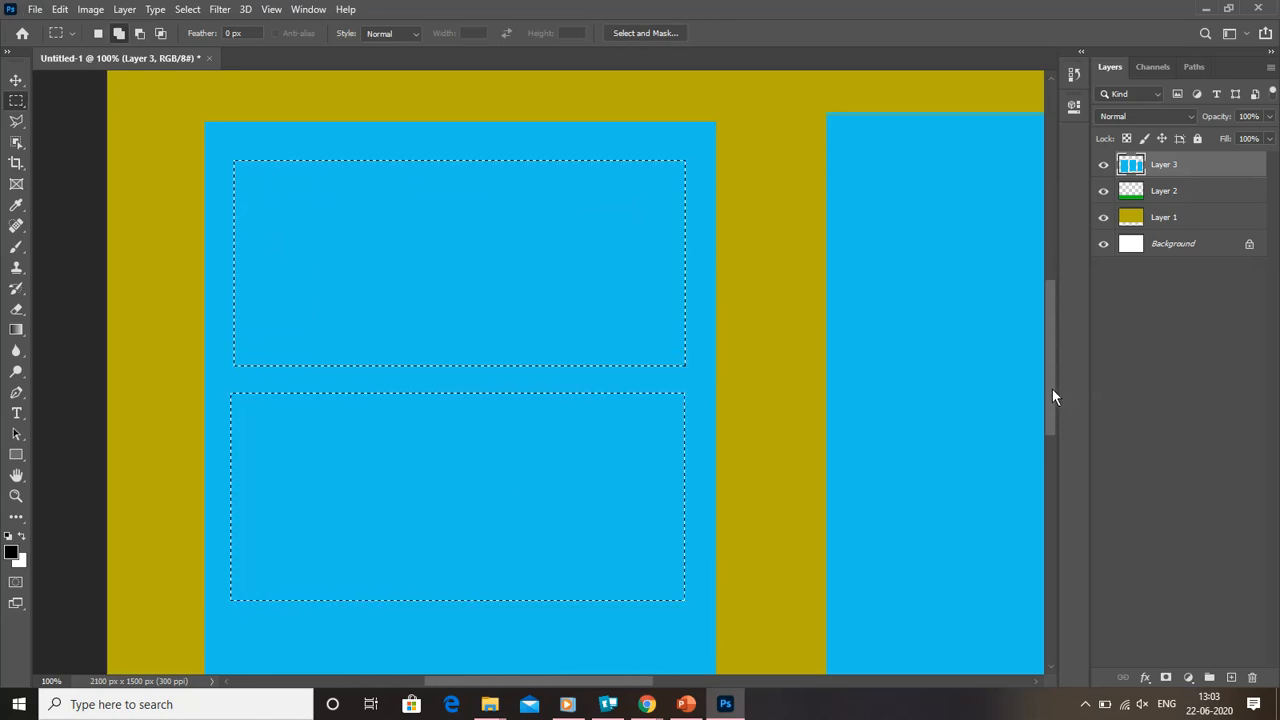
drag(1052, 389, 1064, 454)
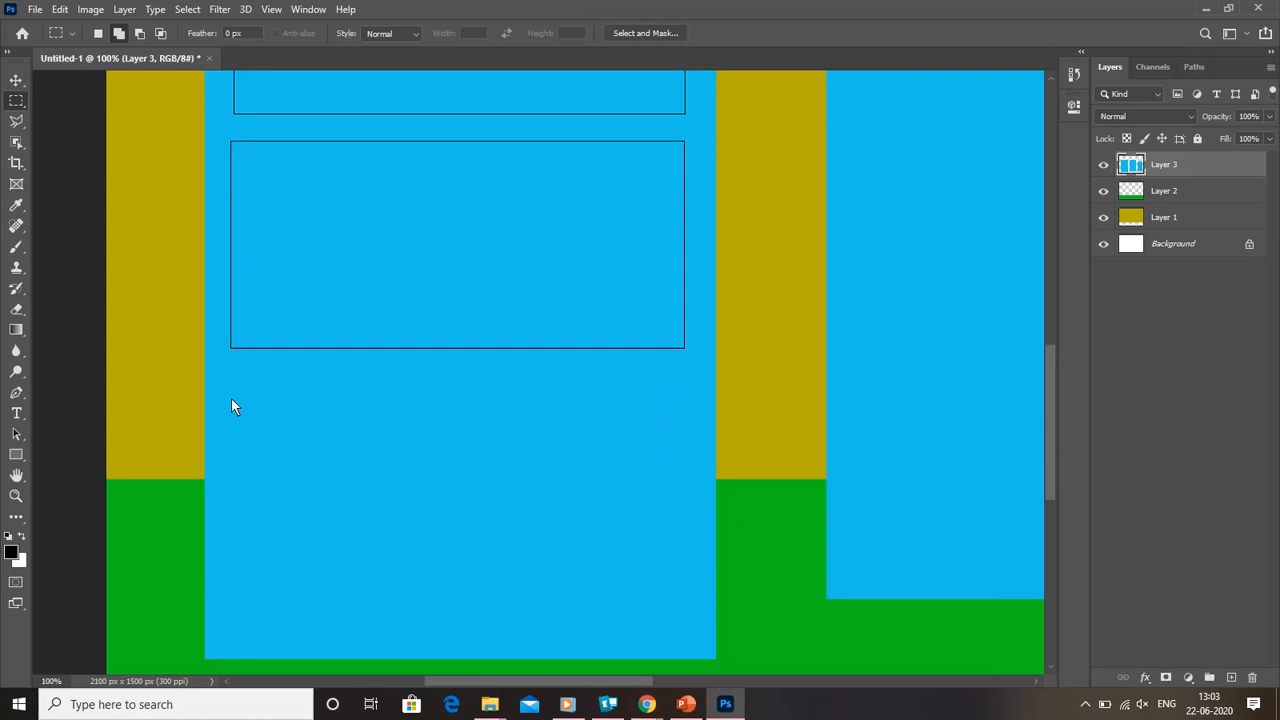
drag(228, 393, 682, 617)
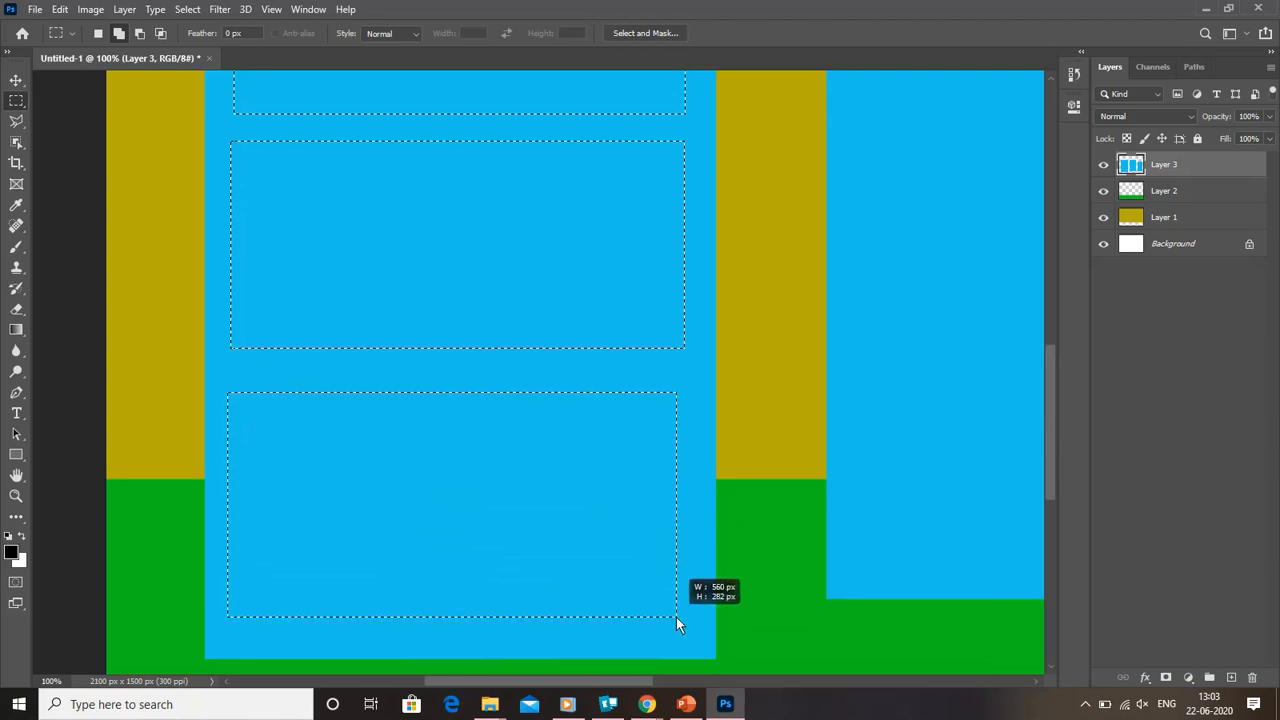
scroll(588, 539, down, 1)
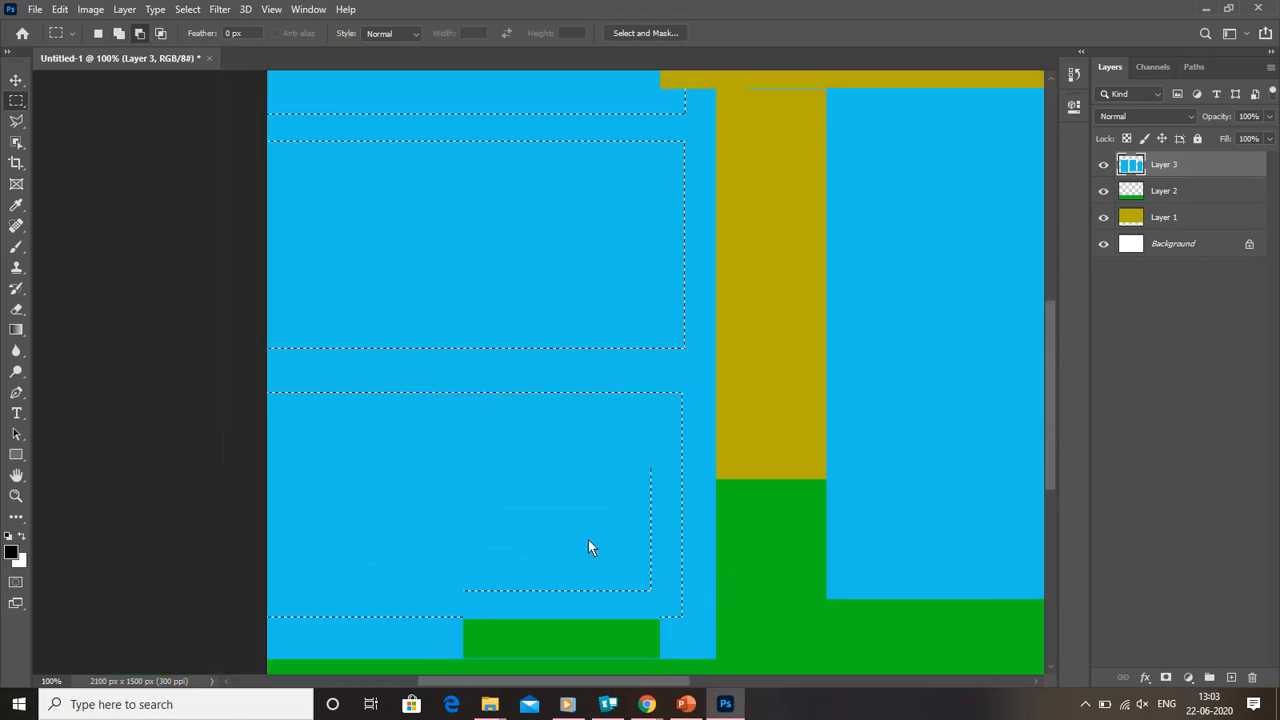
key(alt+space)
click(472, 4)
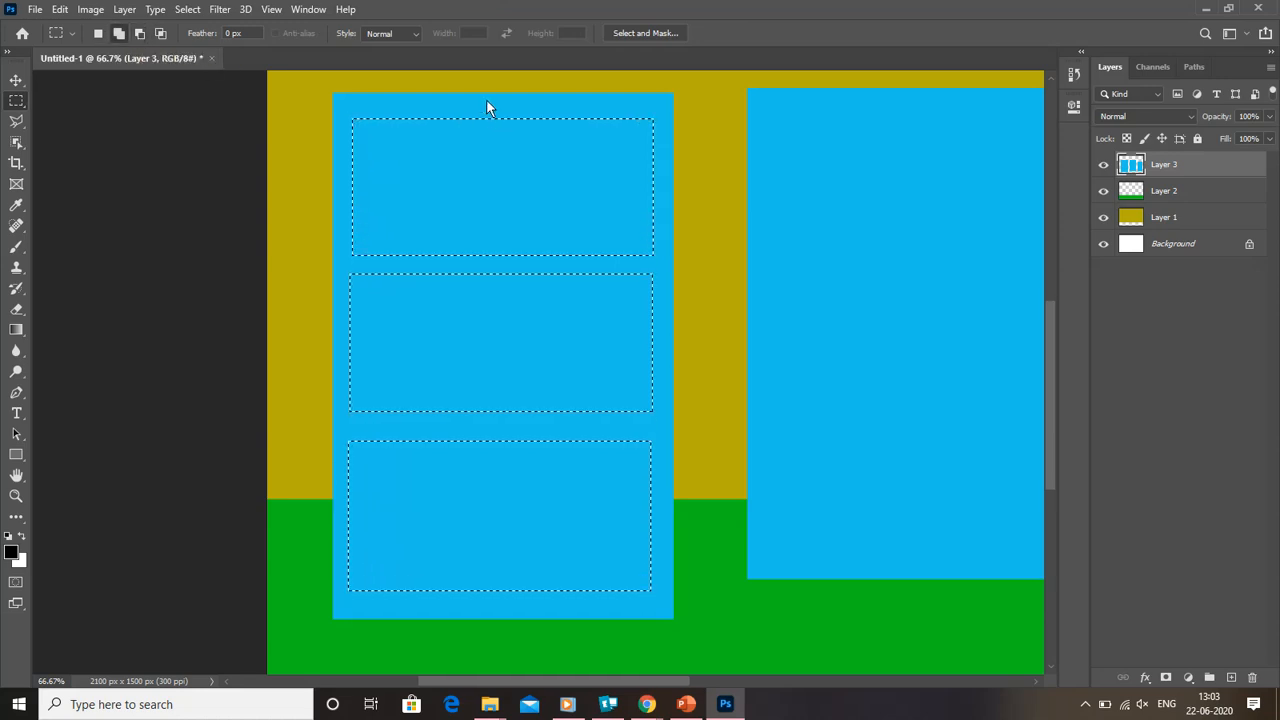
- Subtract a narrow full-height vertical strip through the middle of the three stacked selections, splitting them into six panes
click(139, 35)
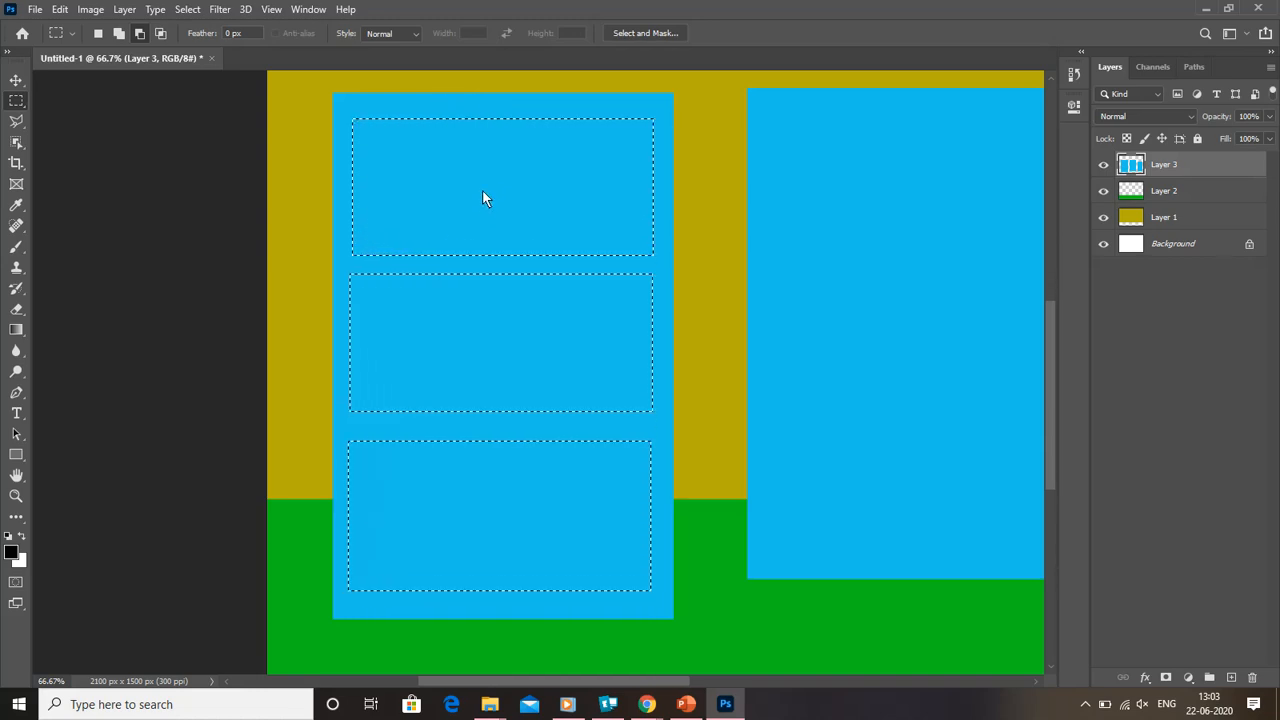
key(ctrl+d)
click(118, 35)
click(140, 36)
drag(479, 102, 530, 620)
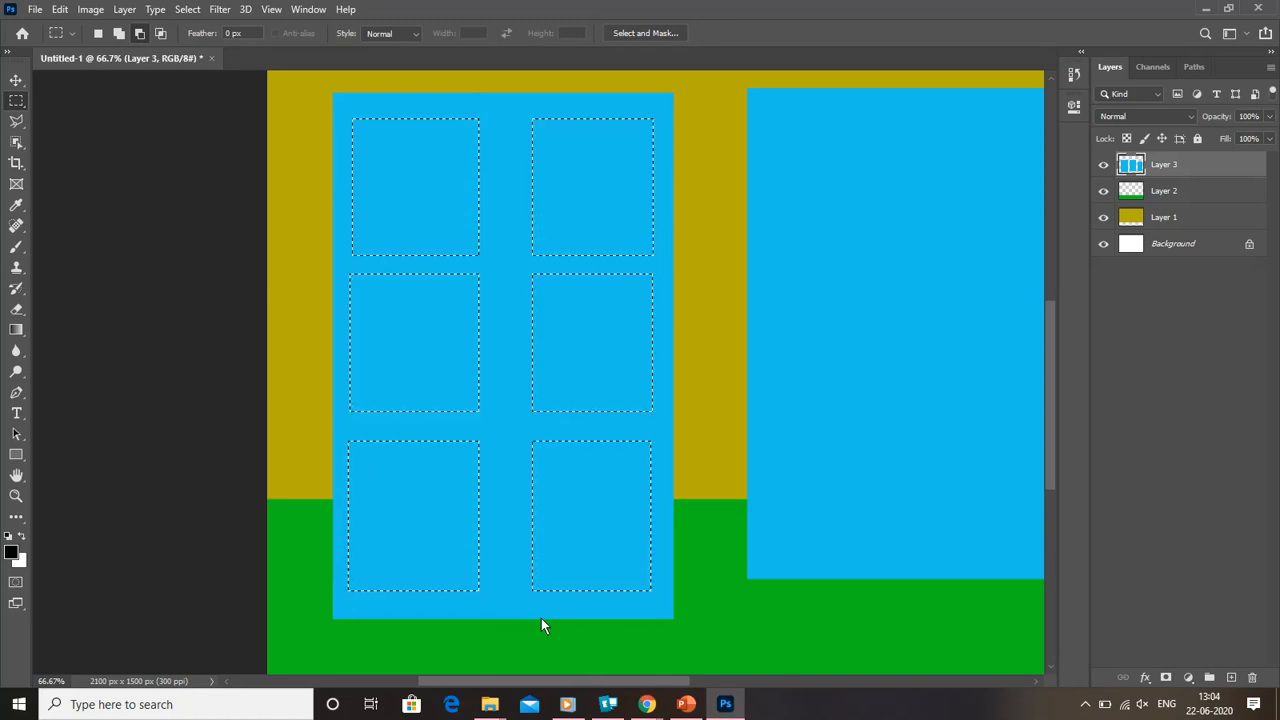
- Add a new layer and fill the six selected panes on it with the dark blue colour 0611e7
click(1231, 677)
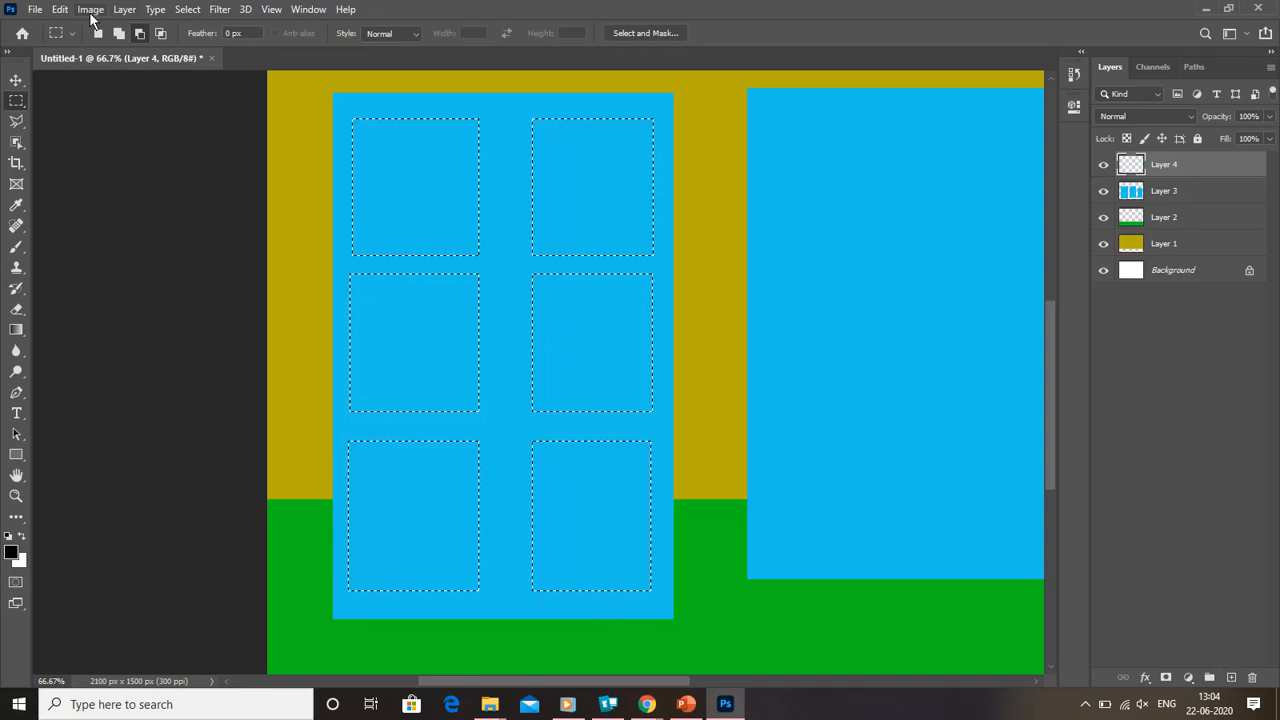
click(60, 9)
click(105, 258)
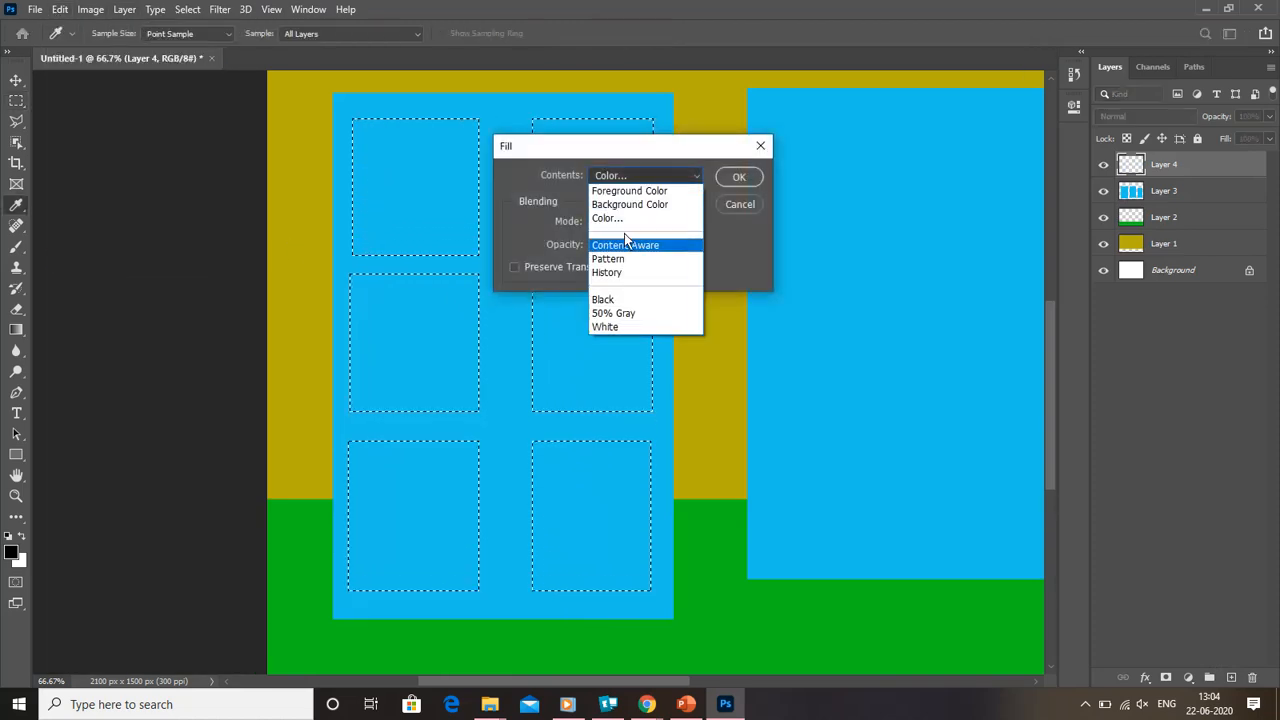
click(612, 214)
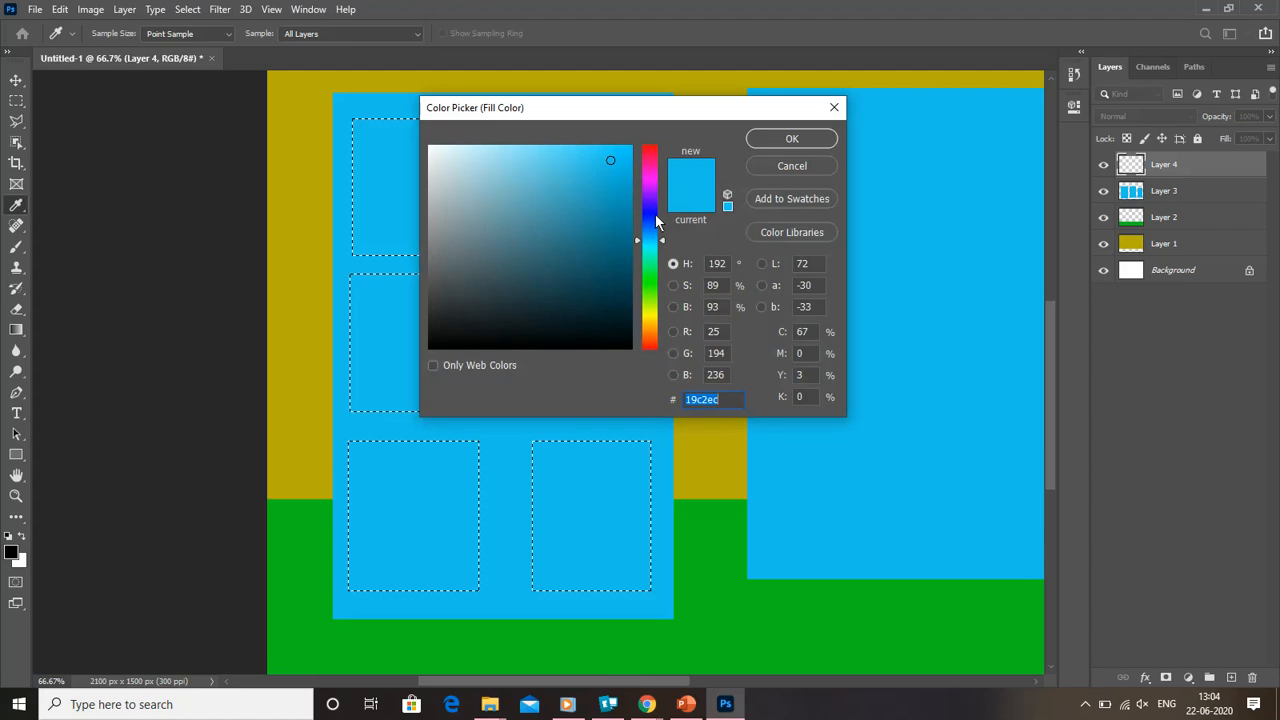
click(655, 214)
click(627, 164)
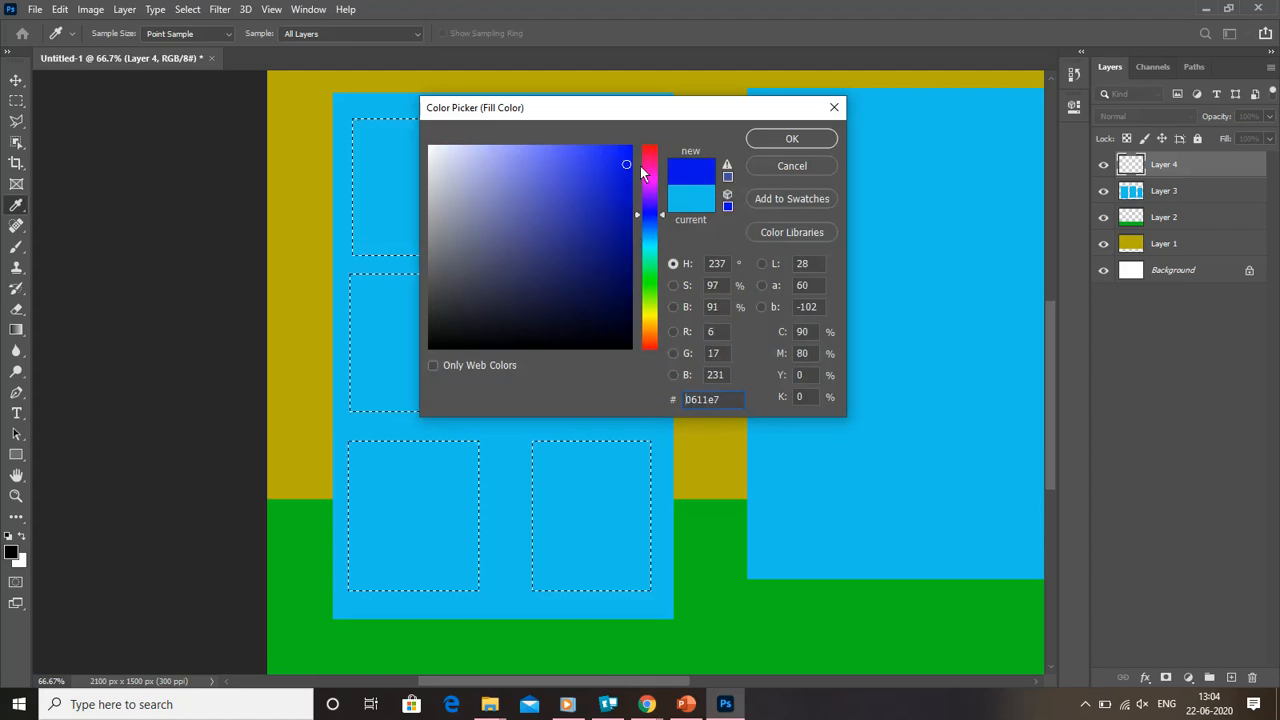
click(770, 140)
click(736, 178)
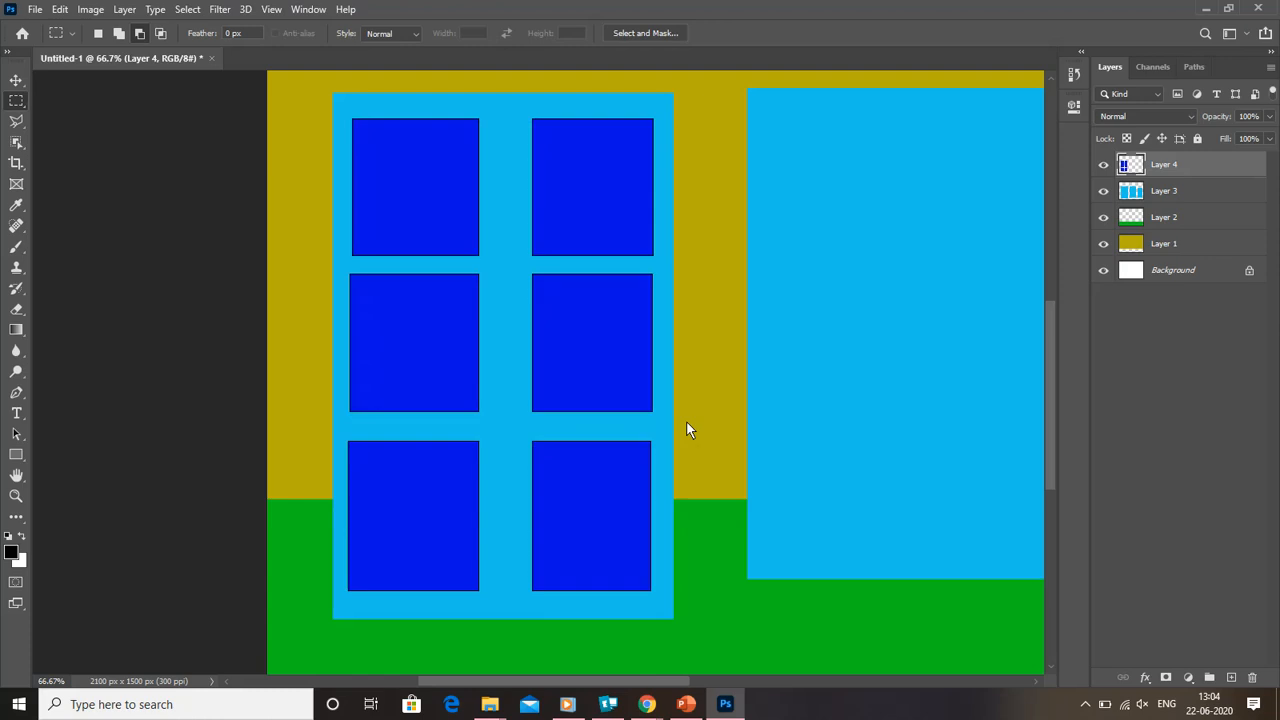
- Clear the selection around the dark blue panes with the marquee set to New Selection
key(alt+space)
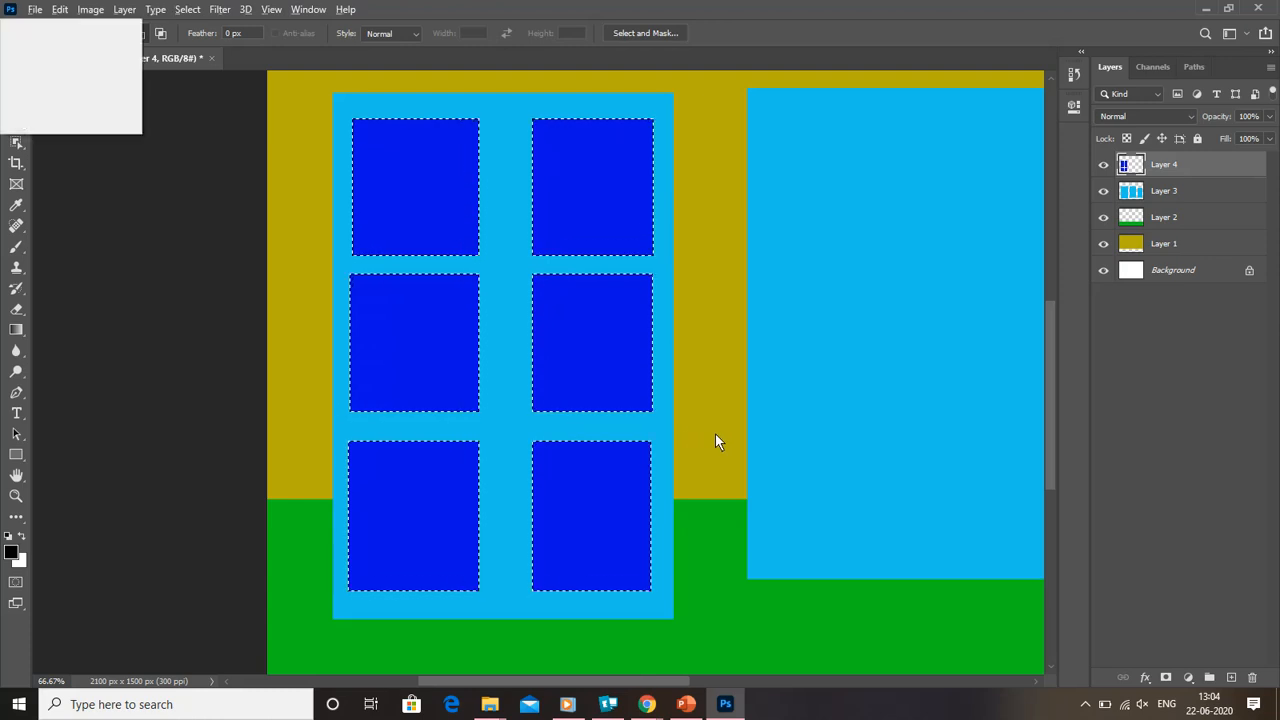
alt+click(715, 434)
key(alt+space)
click(564, 4)
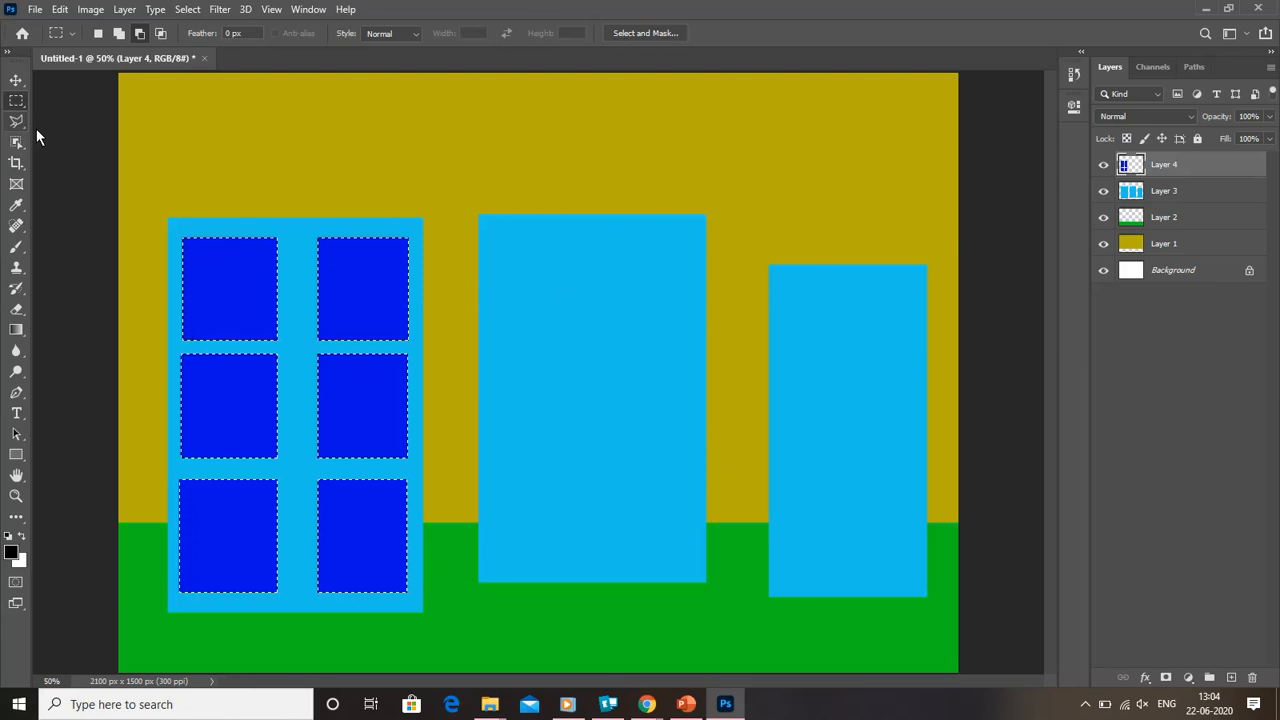
click(97, 34)
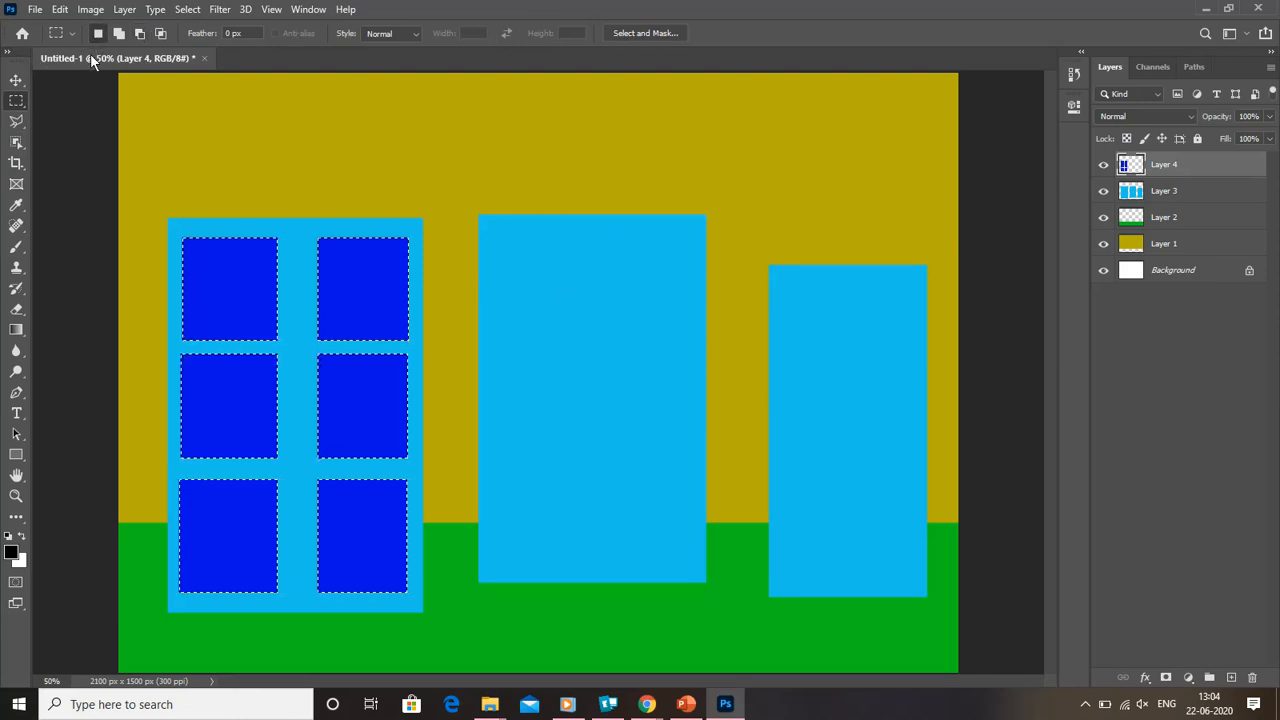
click(86, 151)
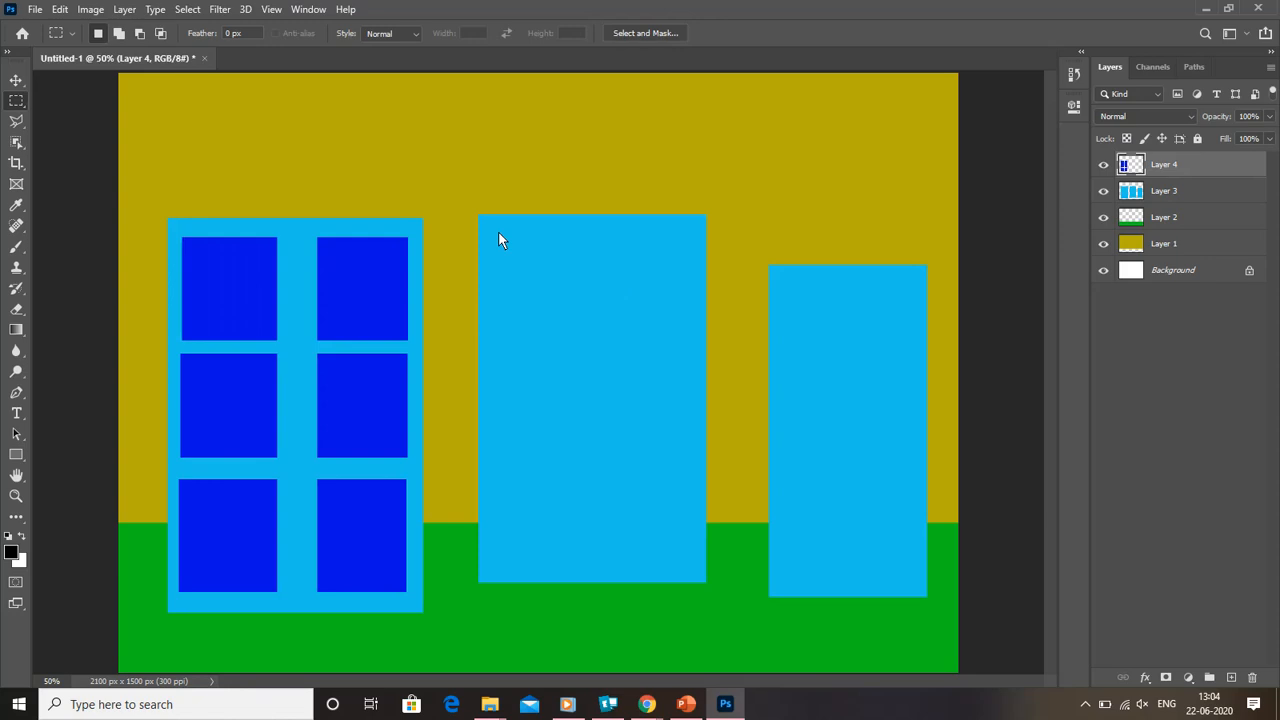
- Select three wide stacked rectangles inside the middle light blue rectangle and subtract a full-height vertical centre strip, making six panes
drag(492, 237, 690, 335)
key(shift)
key(shift)
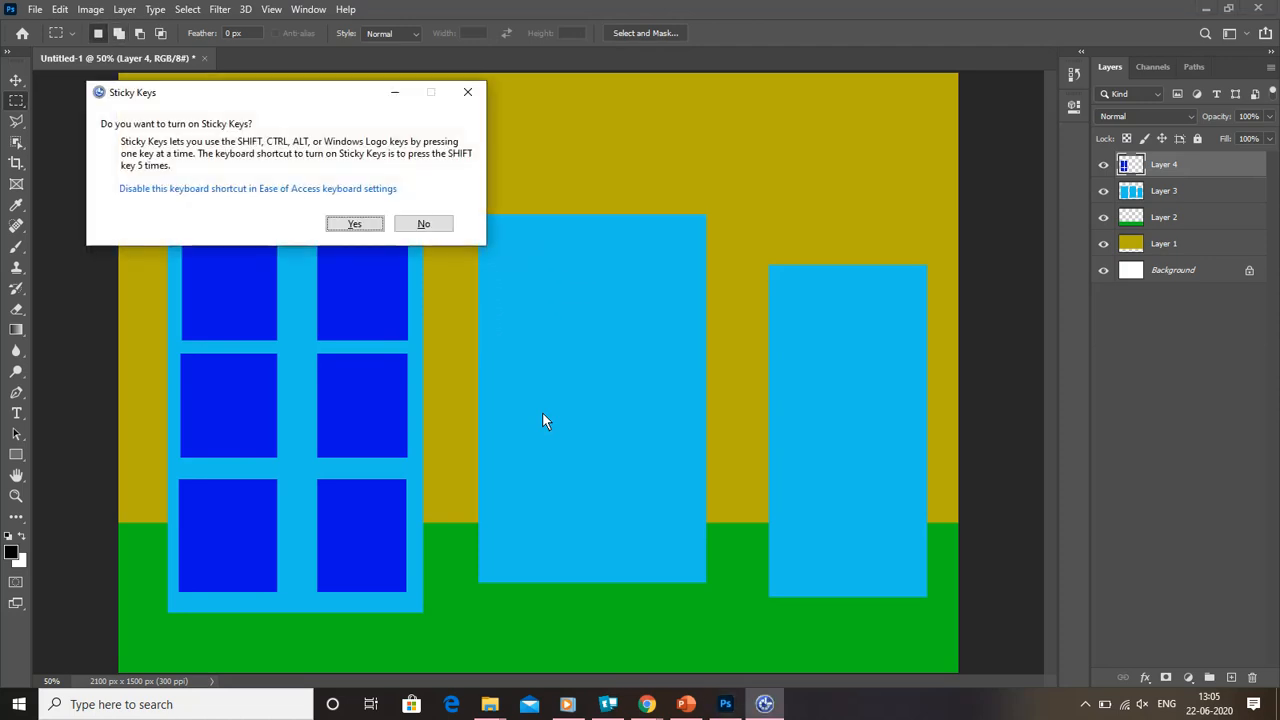
key(Escape)
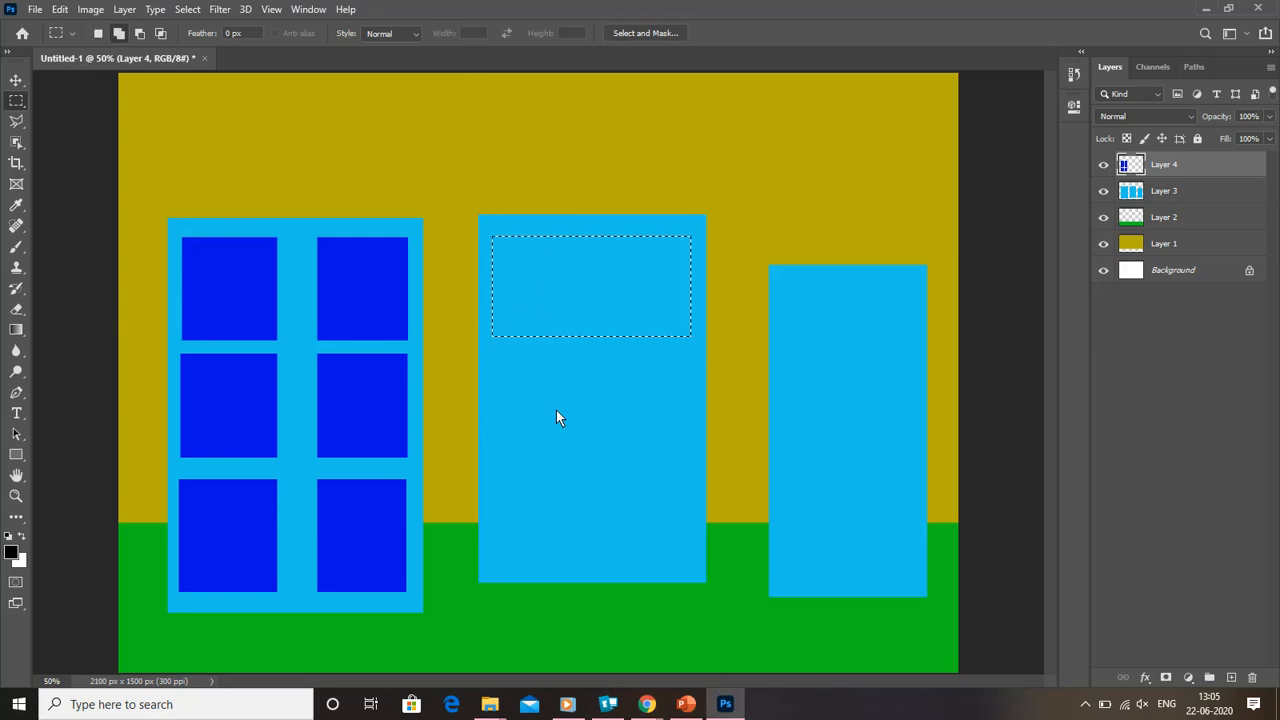
drag(490, 360, 694, 465)
drag(490, 481, 690, 571)
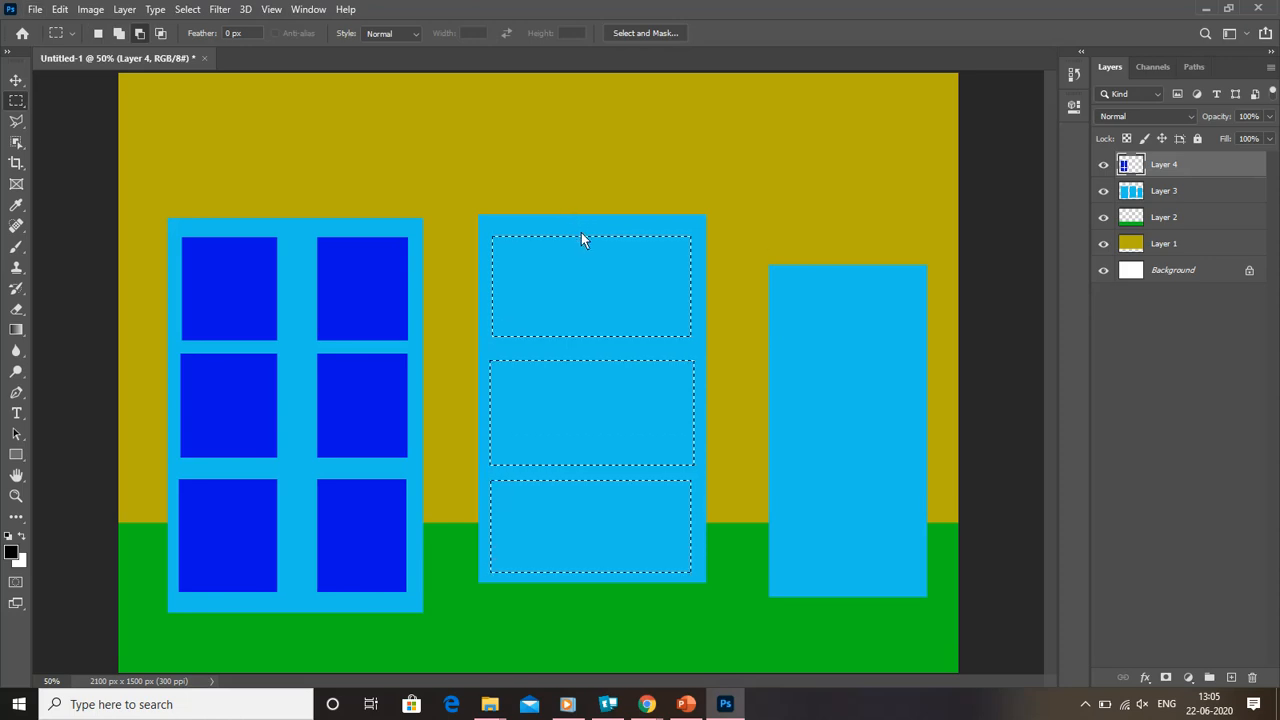
drag(570, 219, 615, 581)
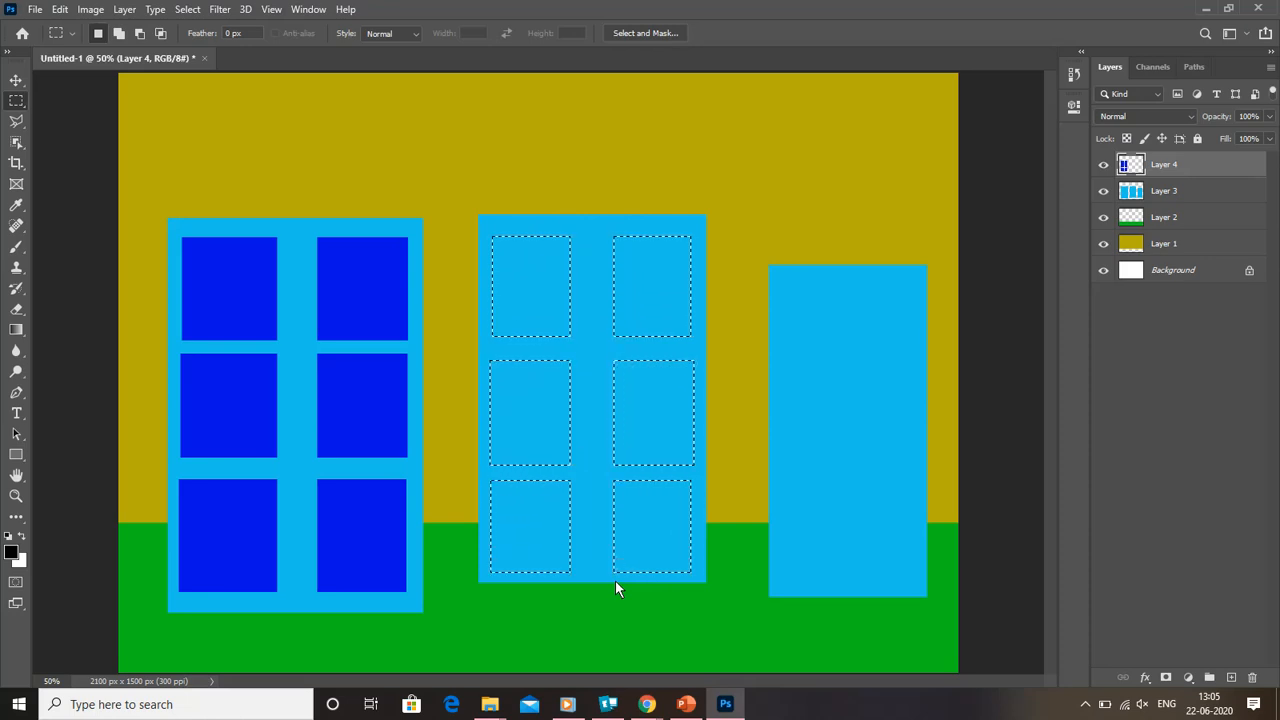
- Add a new layer, fill the six selected panes on it with the red colour c82514, and clear the selection
click(1231, 677)
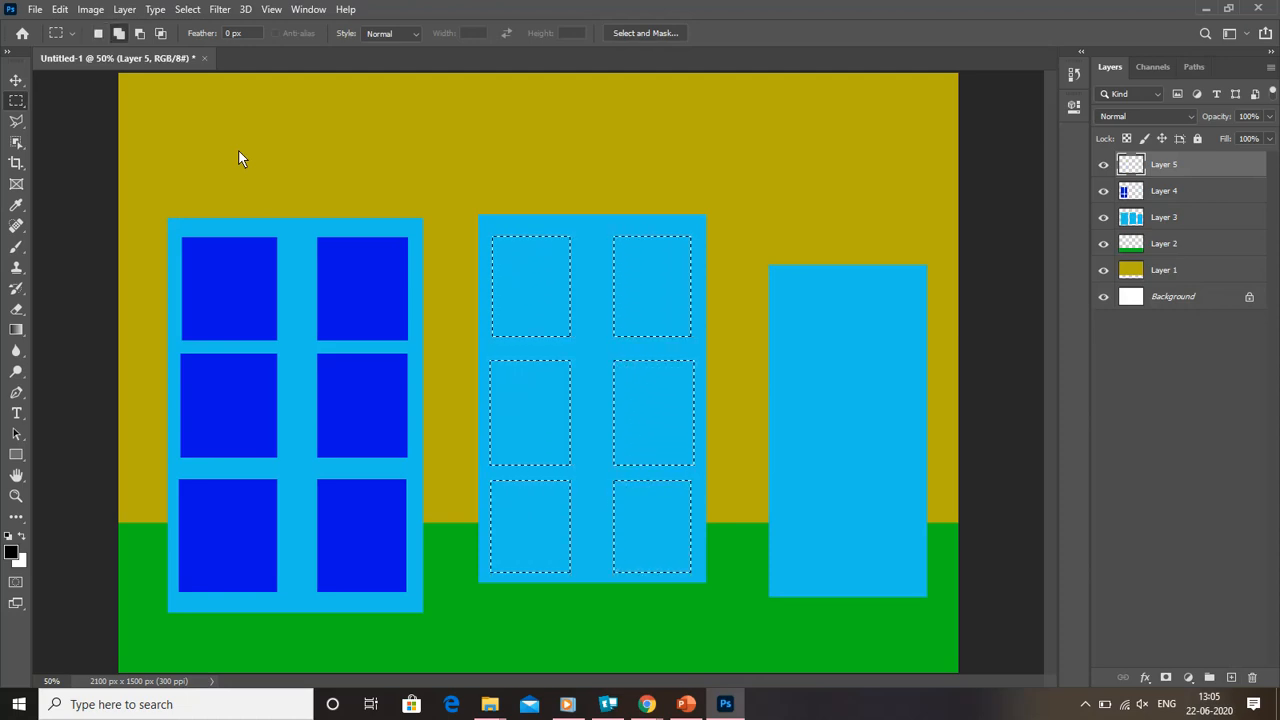
key(i)
key(shift+F5)
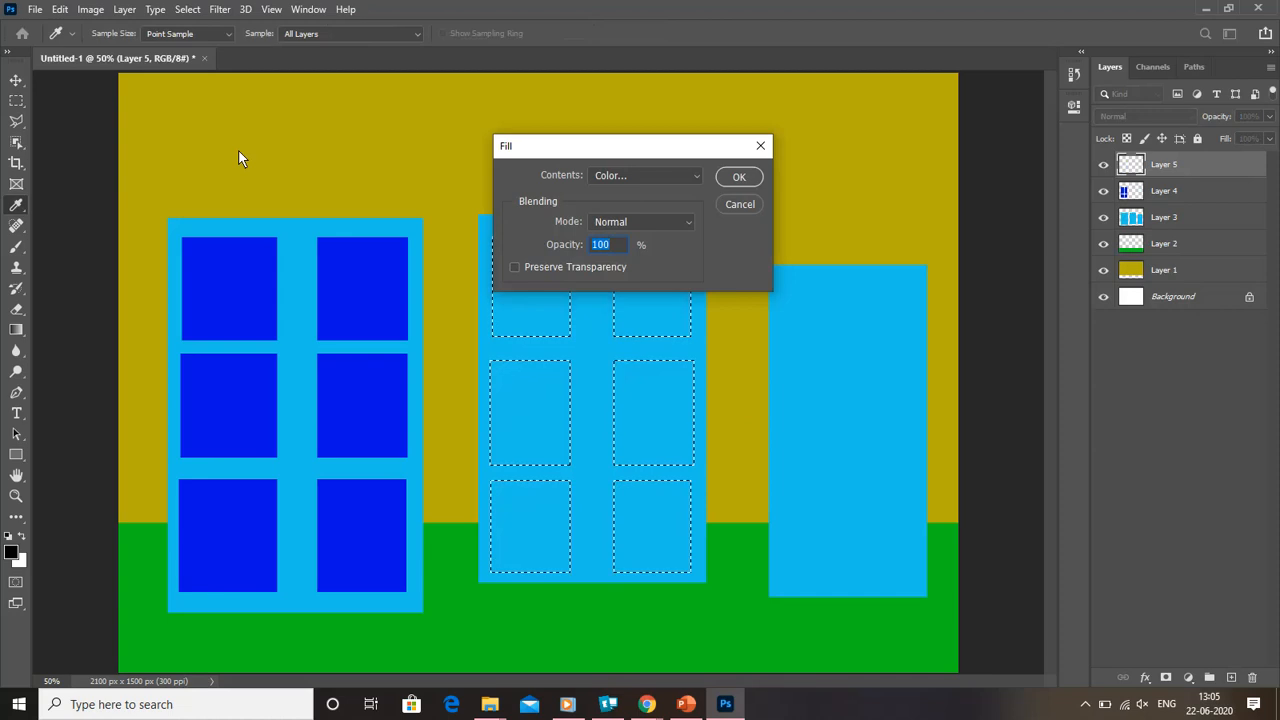
click(654, 175)
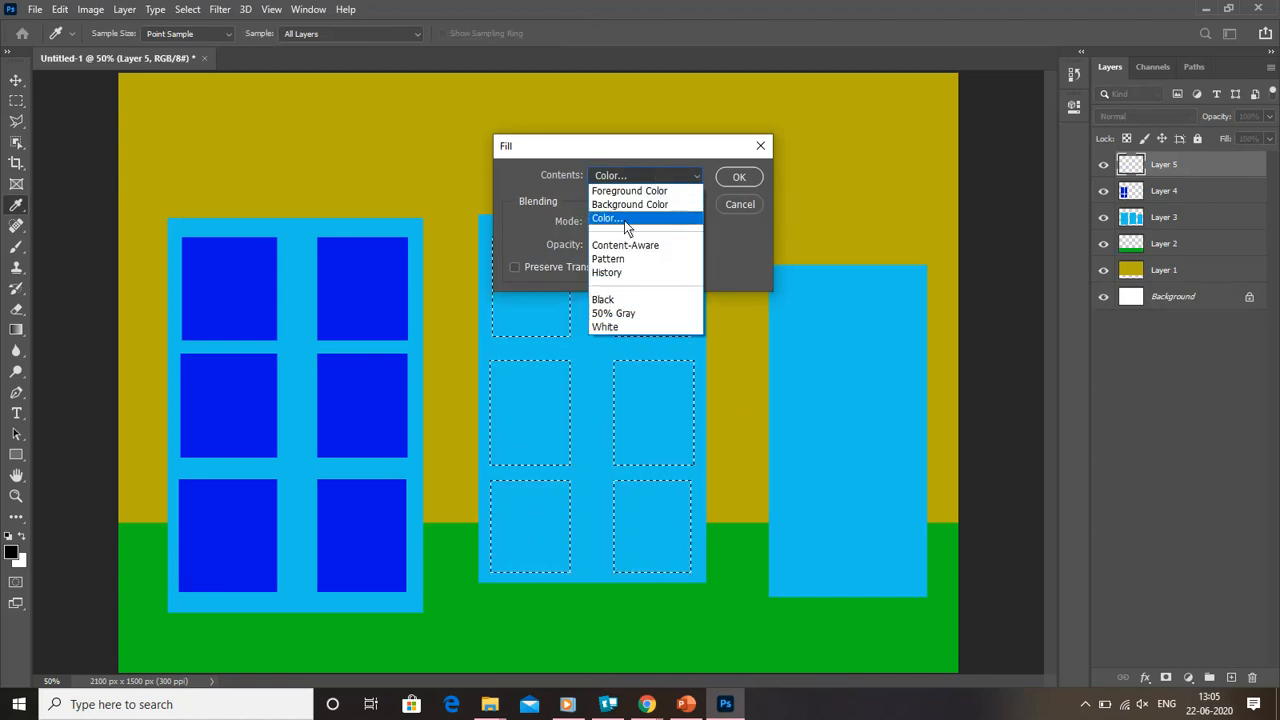
click(624, 220)
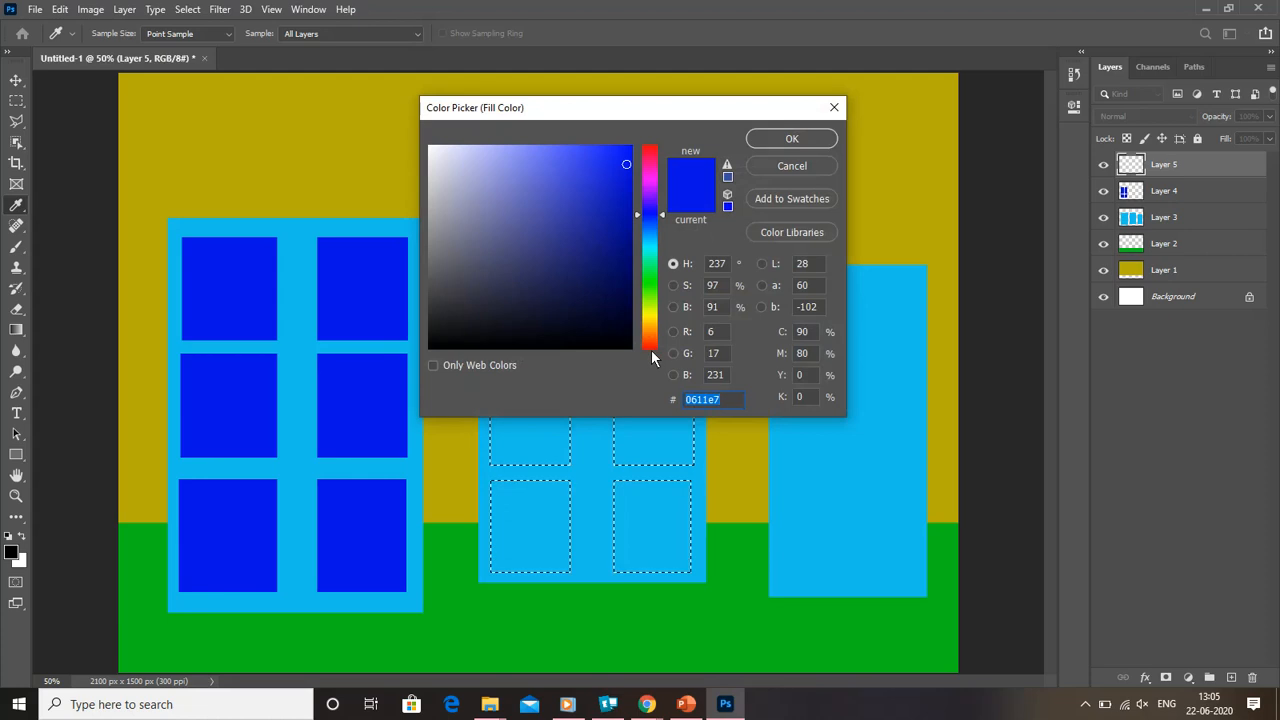
click(648, 352)
click(612, 189)
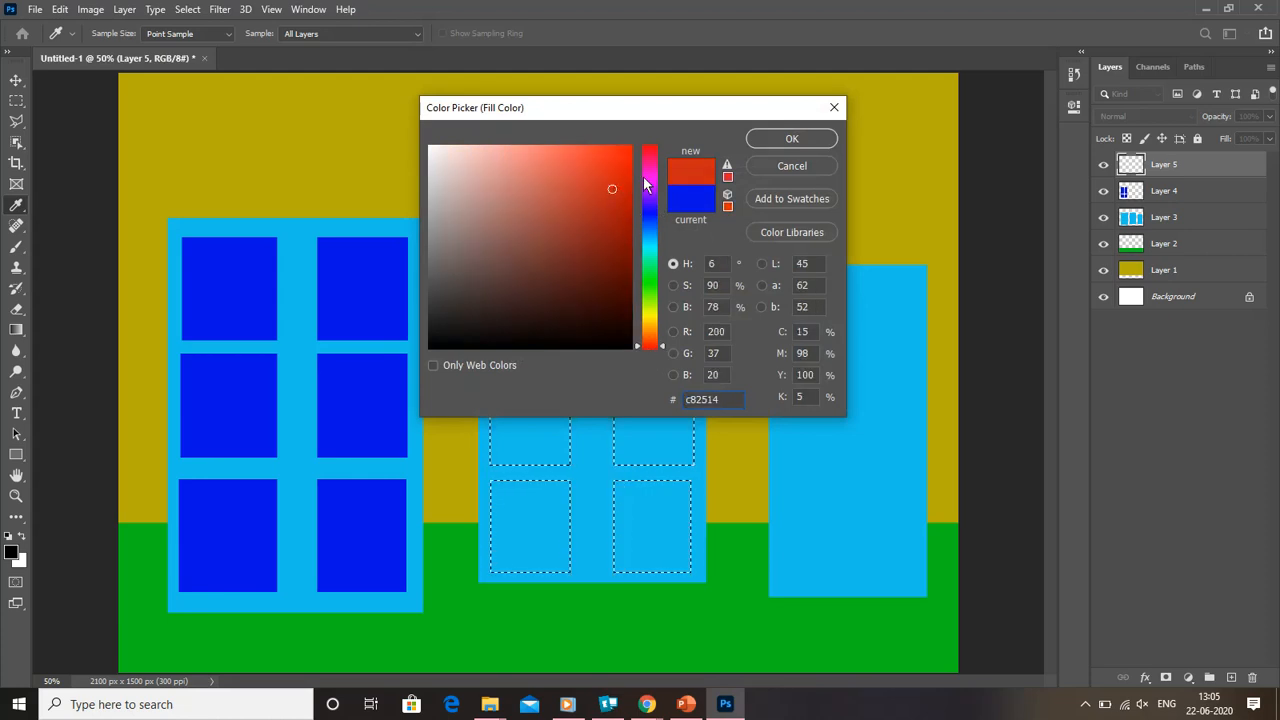
click(767, 140)
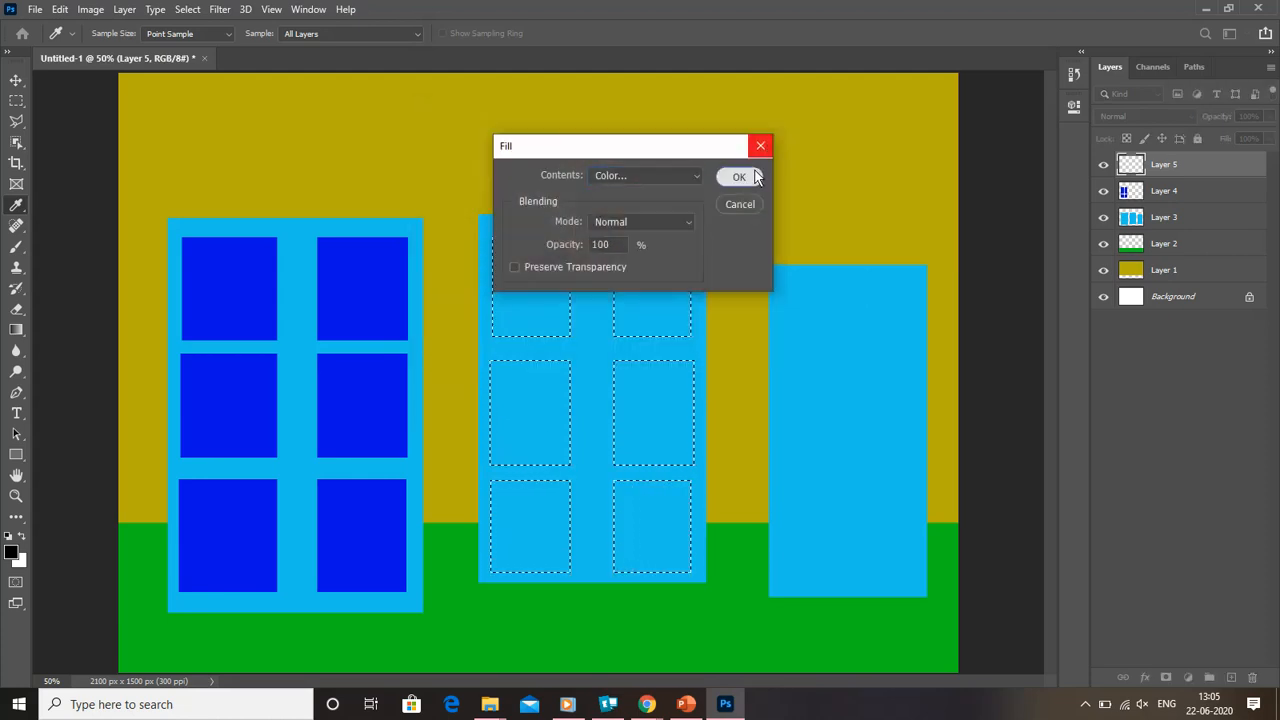
click(754, 170)
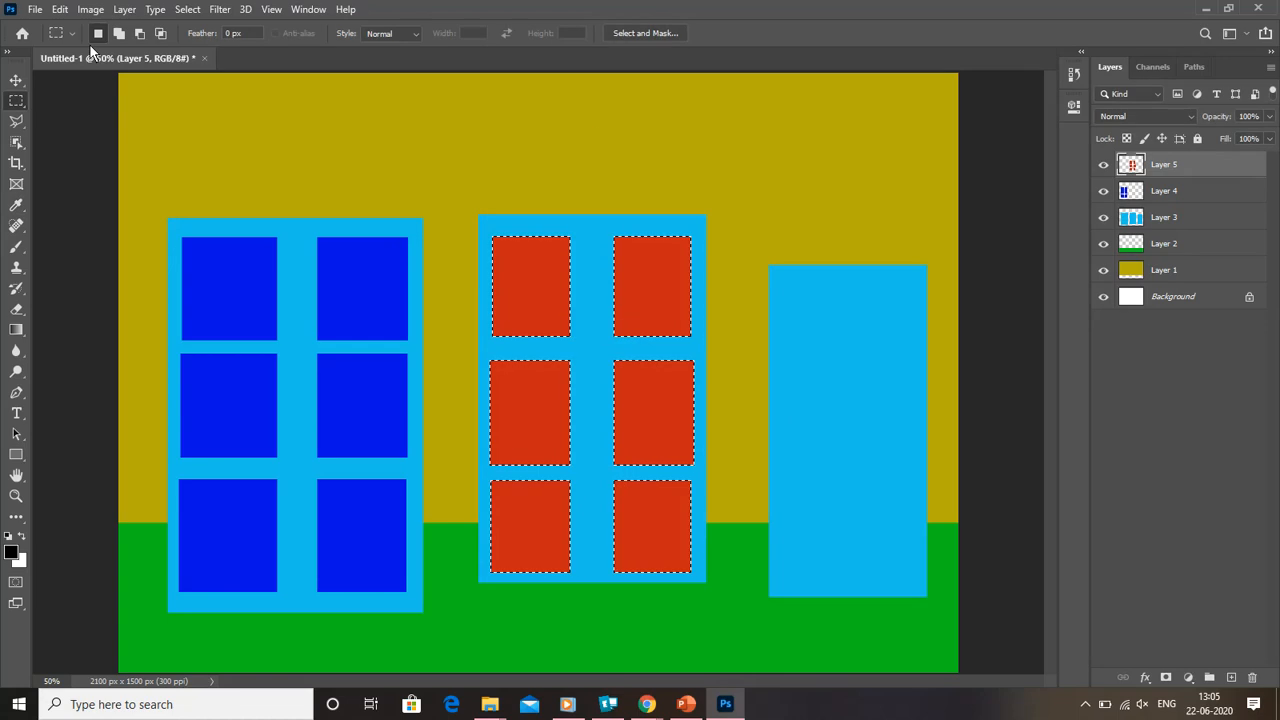
click(83, 126)
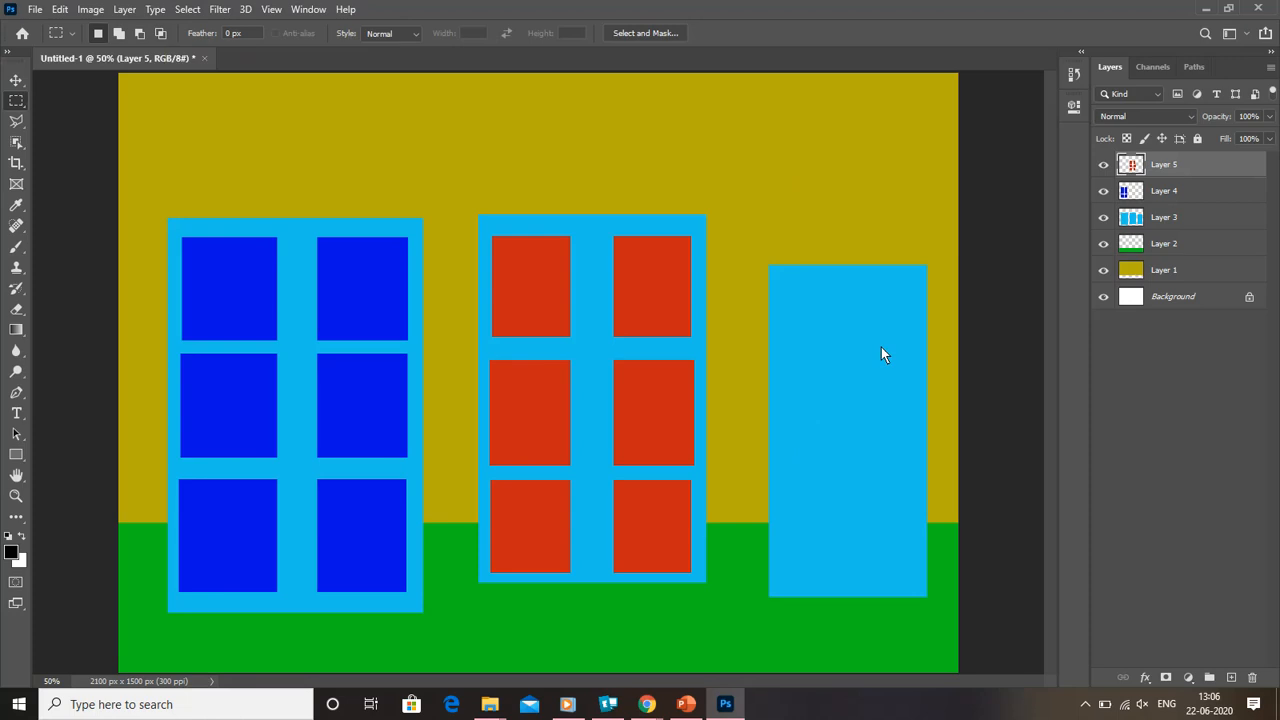
- Select four wide rectangles stacked inside the rightmost light blue rectangle, adding each one to the selection
drag(786, 293, 917, 355)
key(shift)
drag(782, 377, 922, 445)
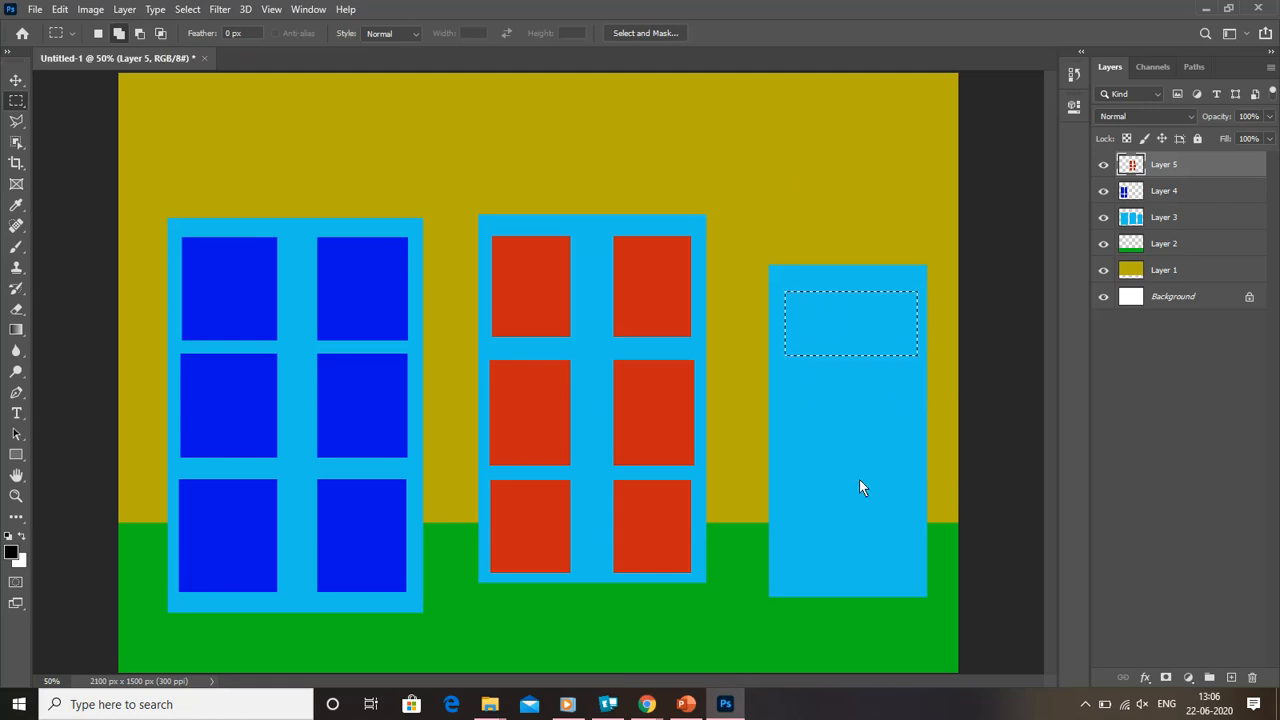
drag(782, 466, 910, 516)
drag(794, 536, 901, 577)
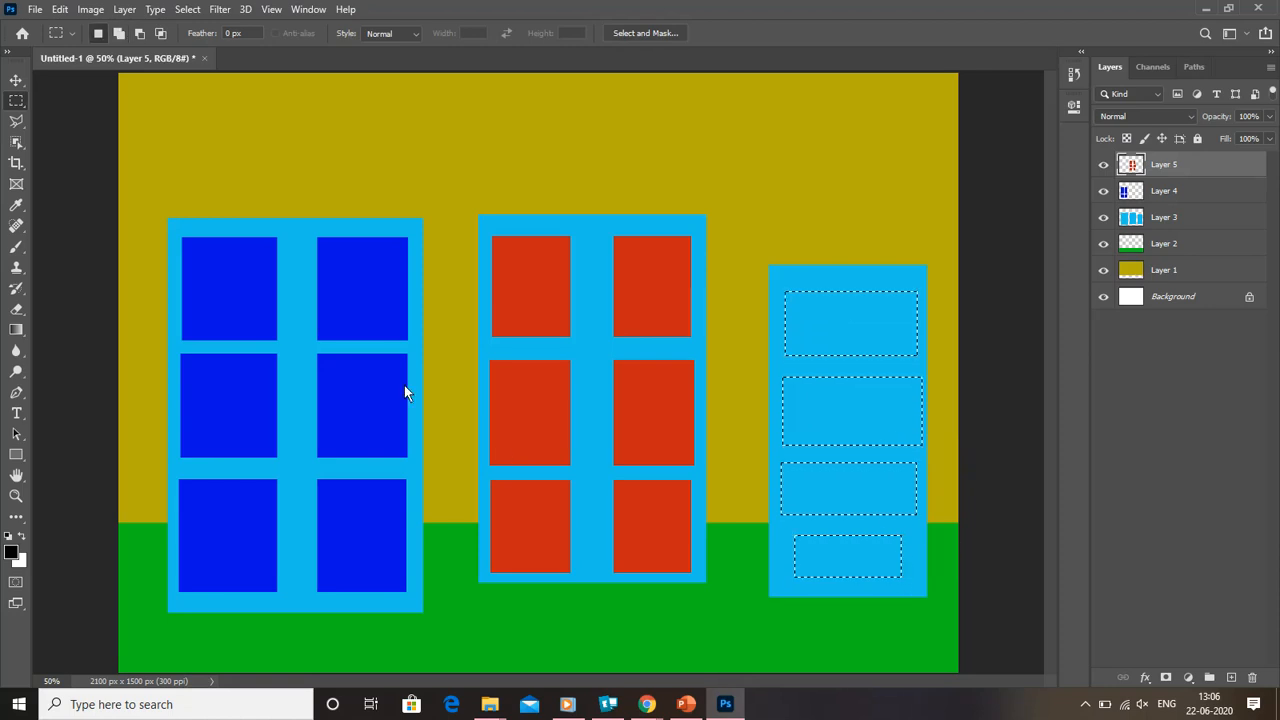
- Try the Intersect with Selection mode by marking a tall rectangle over the four stacked selections, and return to New Selection mode
click(162, 34)
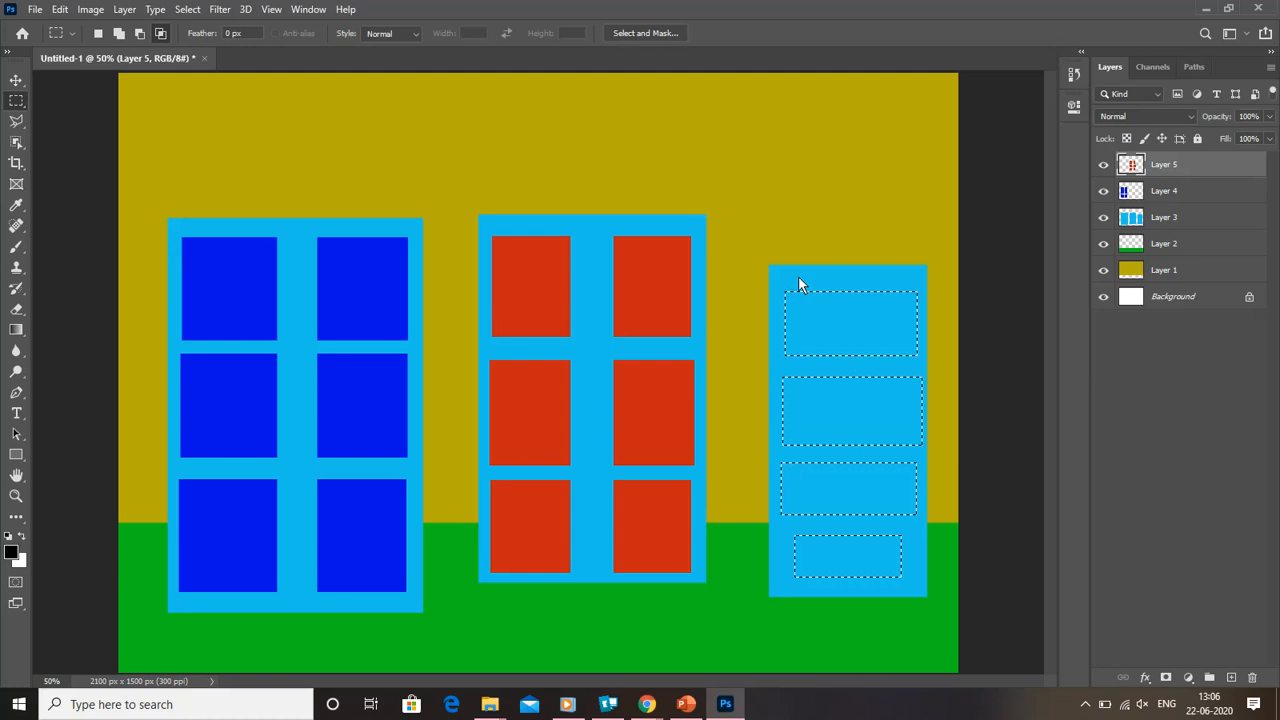
drag(800, 277, 908, 609)
click(98, 34)
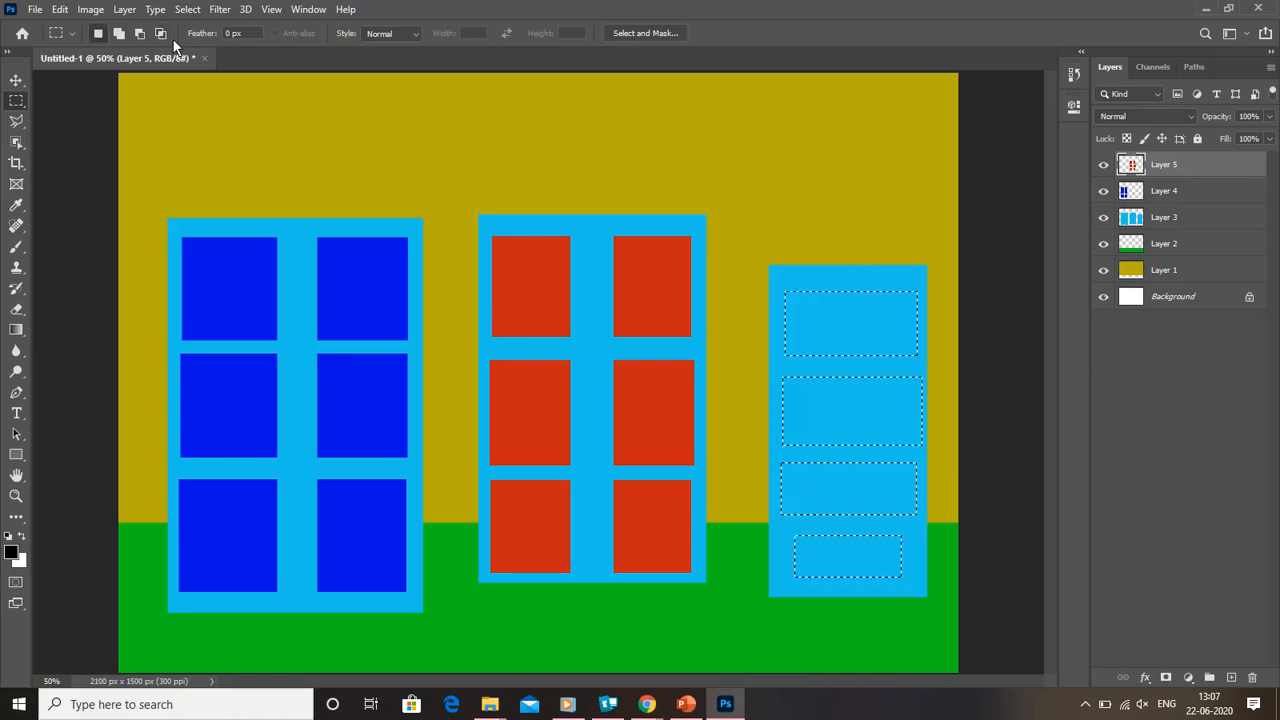
- Intersect the four stacked selections with one tall rectangle inset from their sides, trimming them to an even width
key(shift)
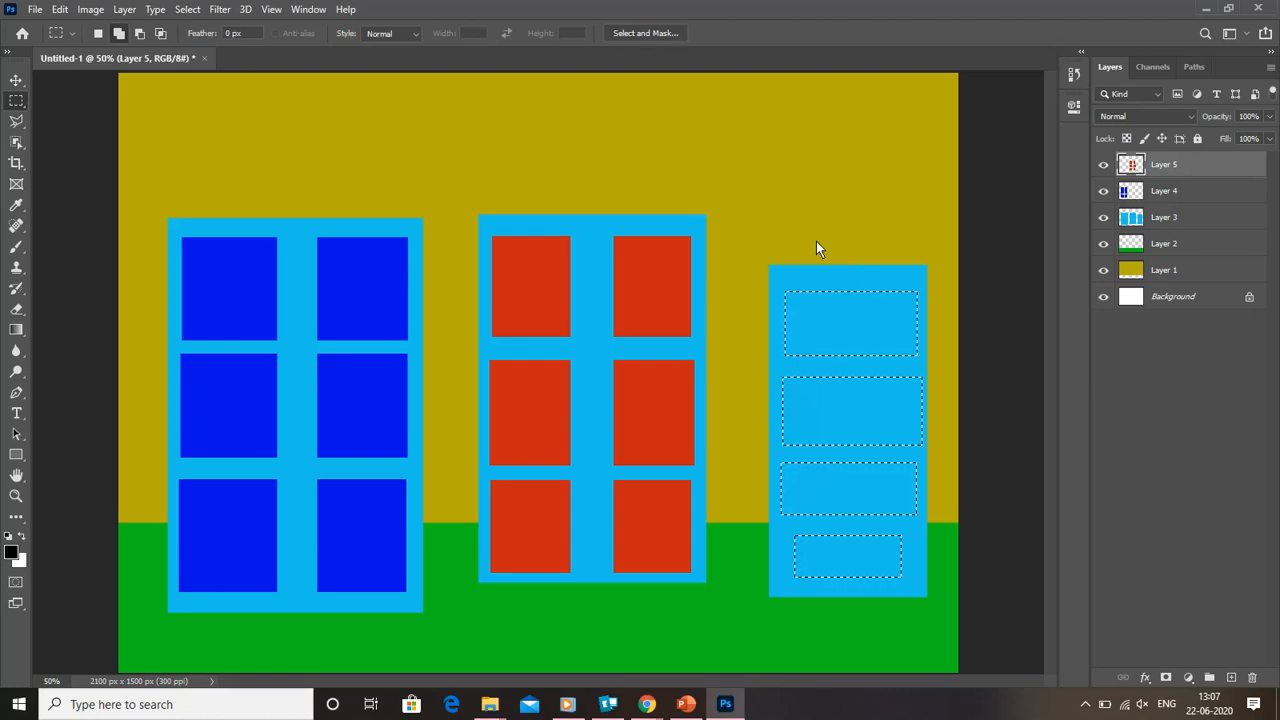
key(shift+alt)
drag(801, 272, 904, 601)
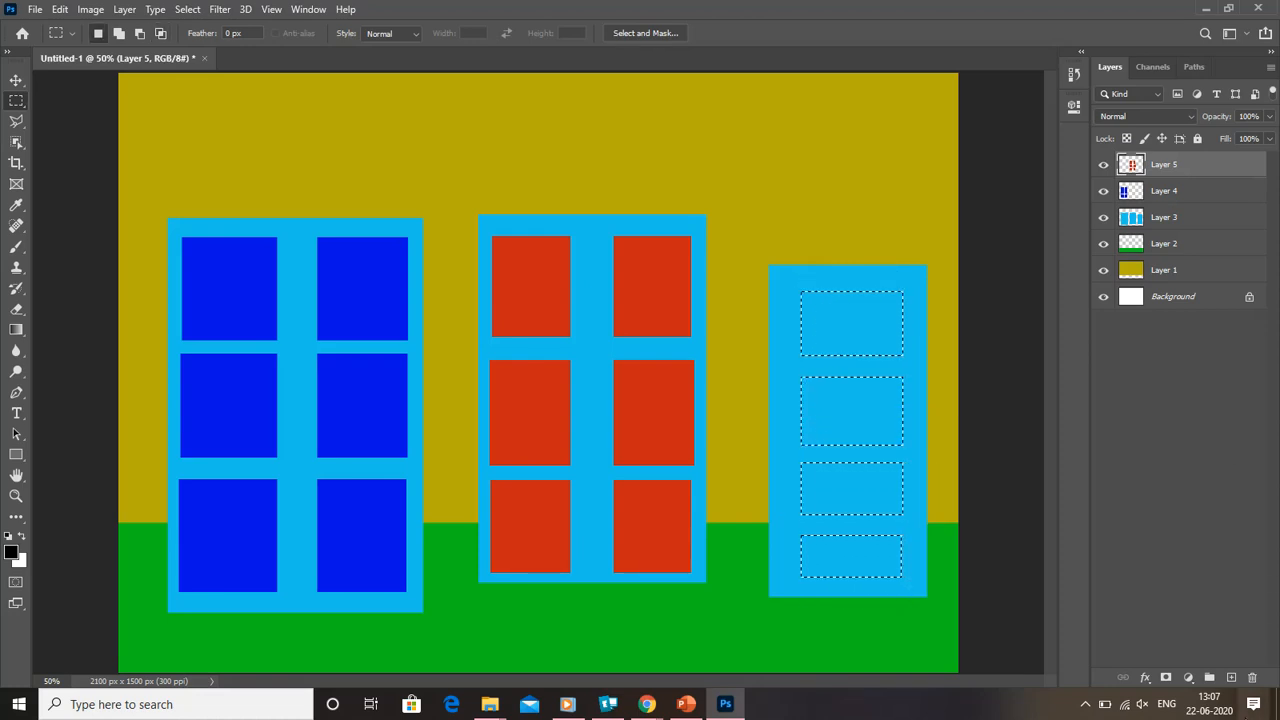
- Add a new layer and fill the four trimmed rectangles on it with a bright yellow colour
key(ctrl+d)
click(1231, 679)
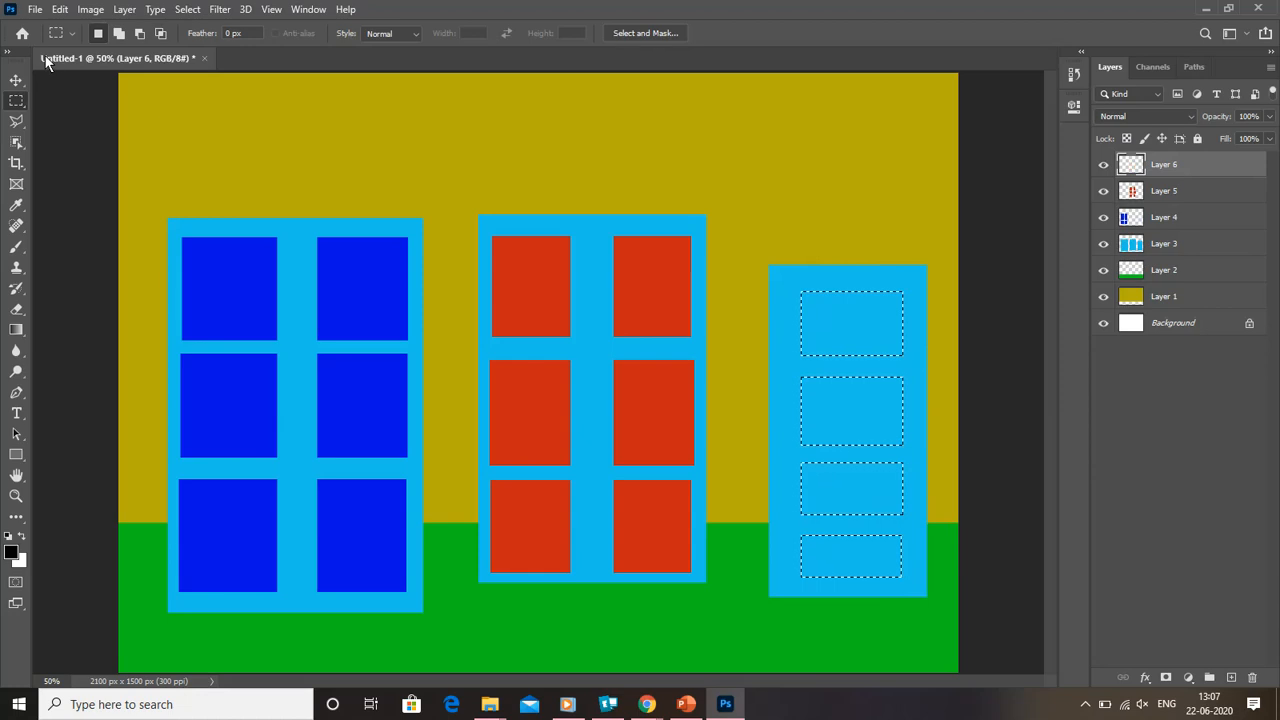
click(66, 9)
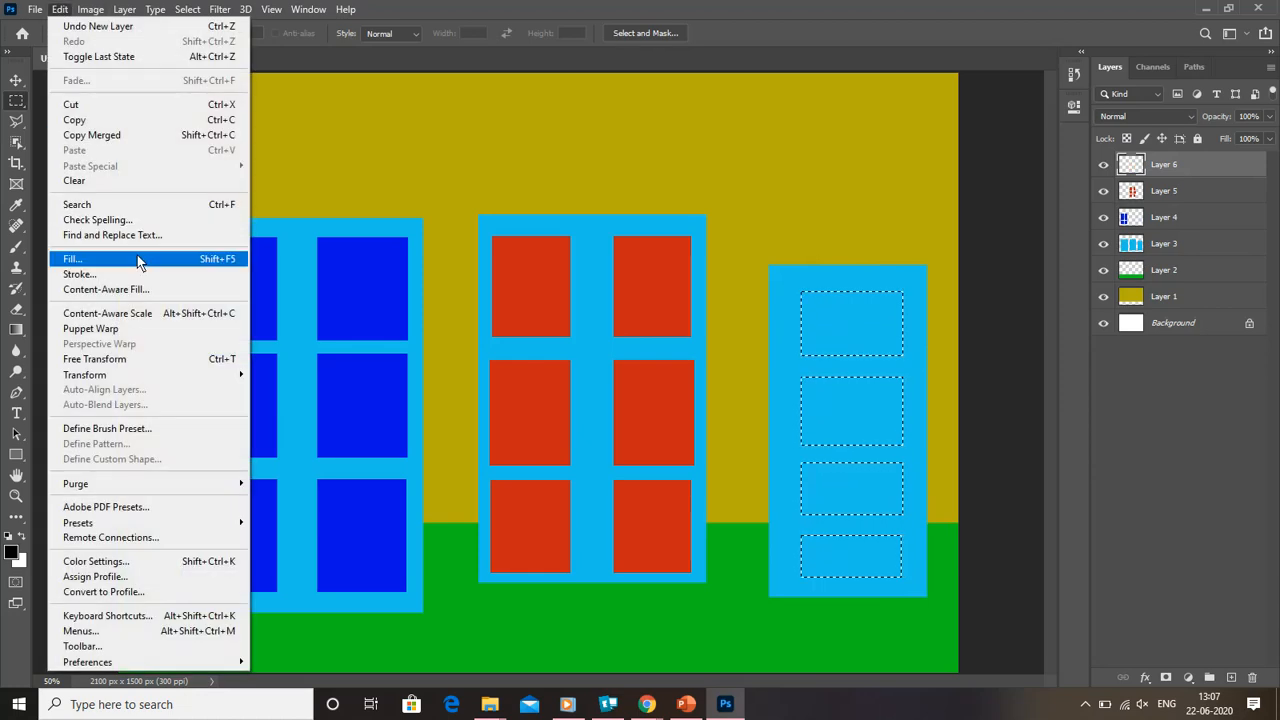
click(137, 259)
click(632, 173)
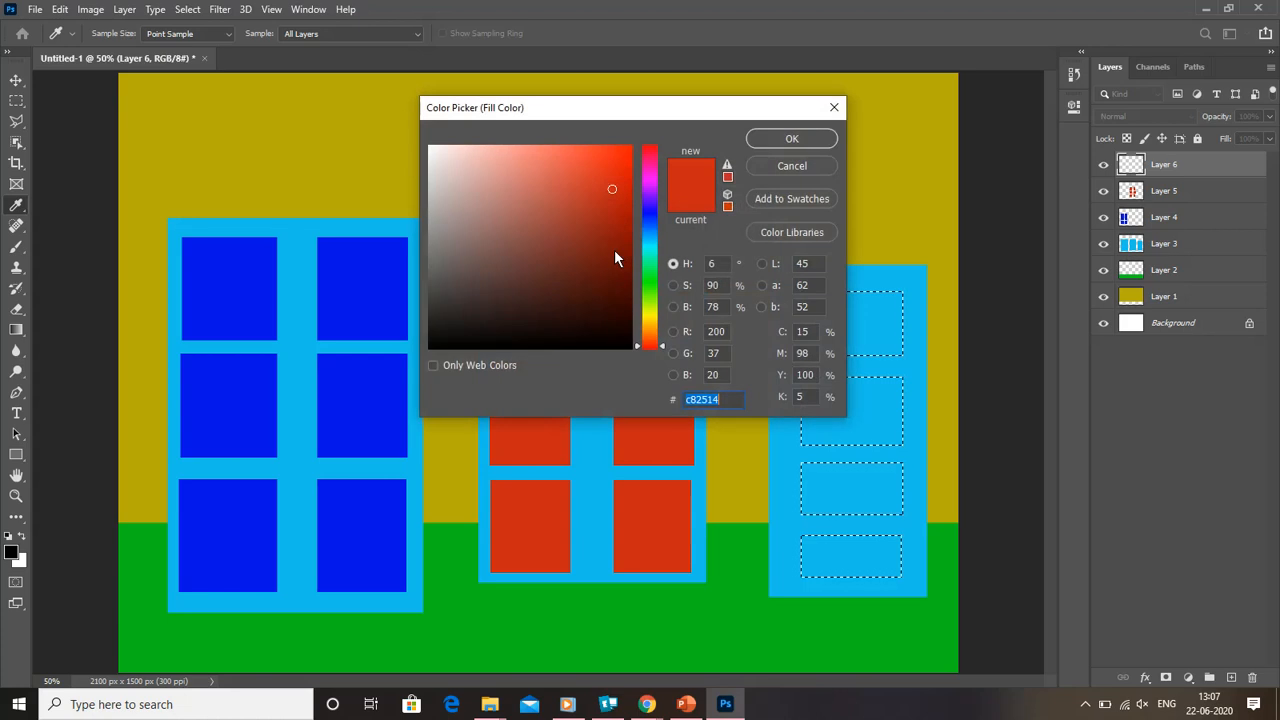
click(647, 312)
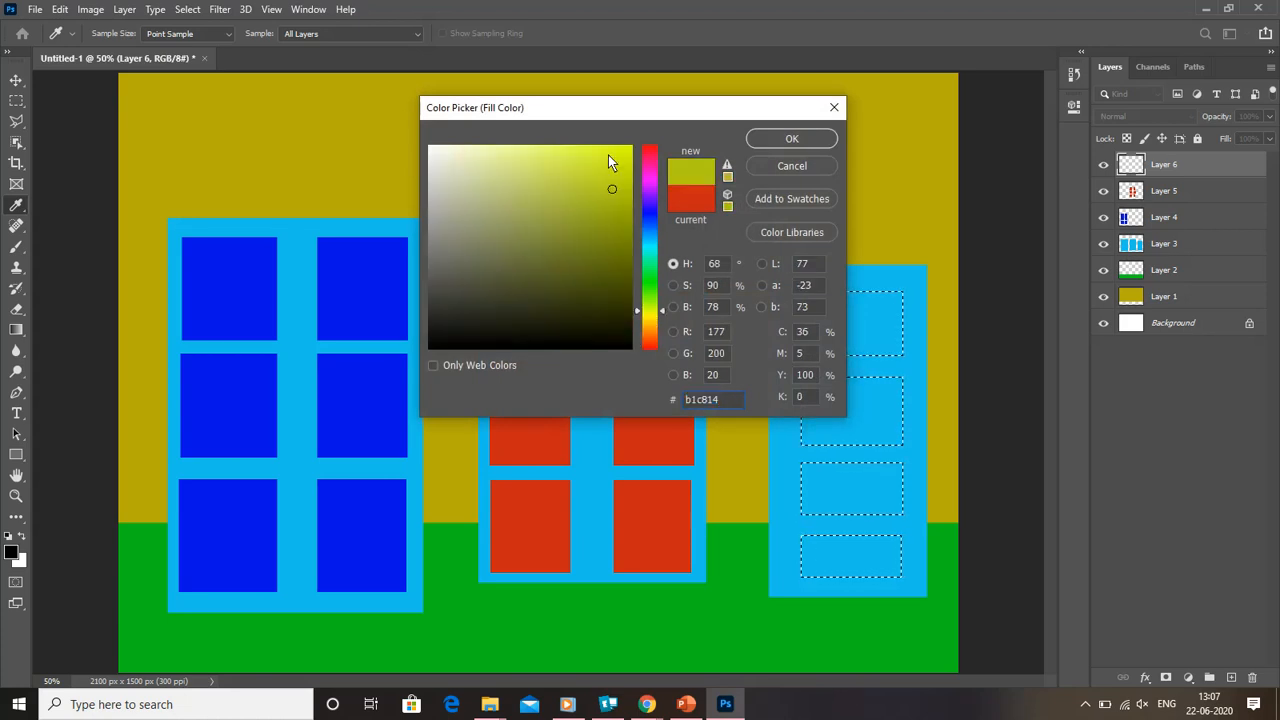
click(562, 164)
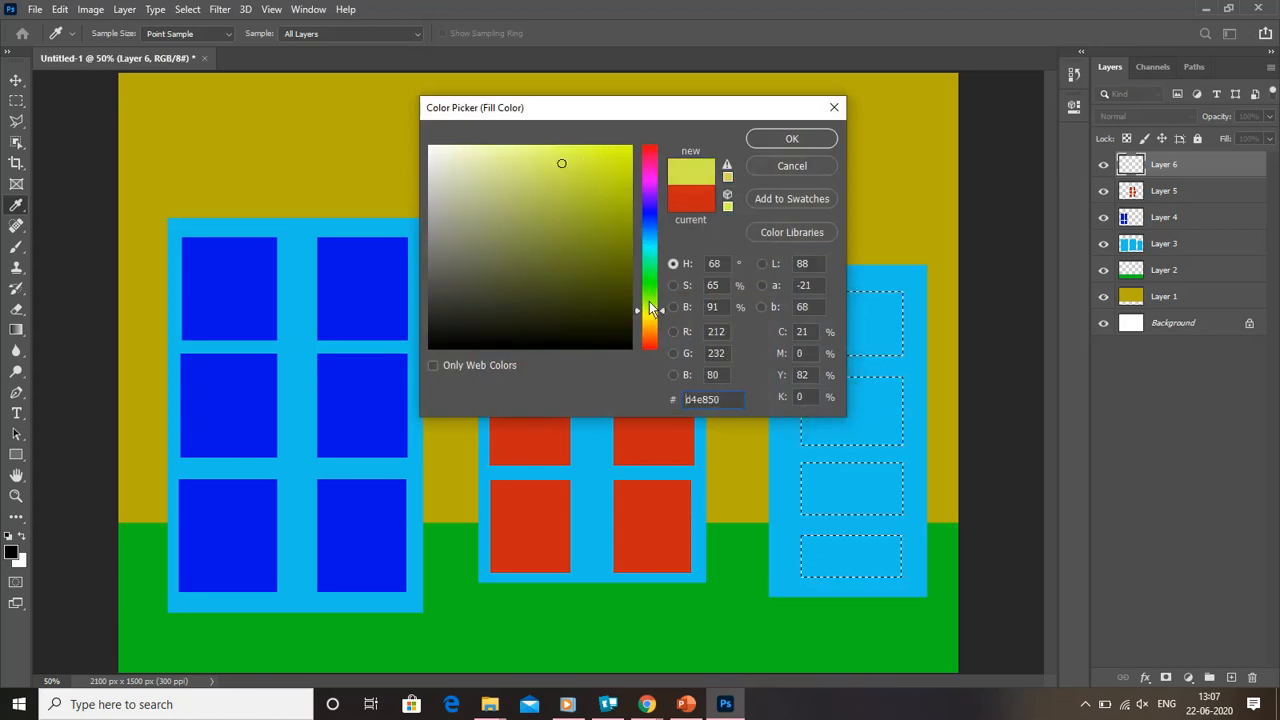
drag(650, 310, 650, 316)
click(619, 178)
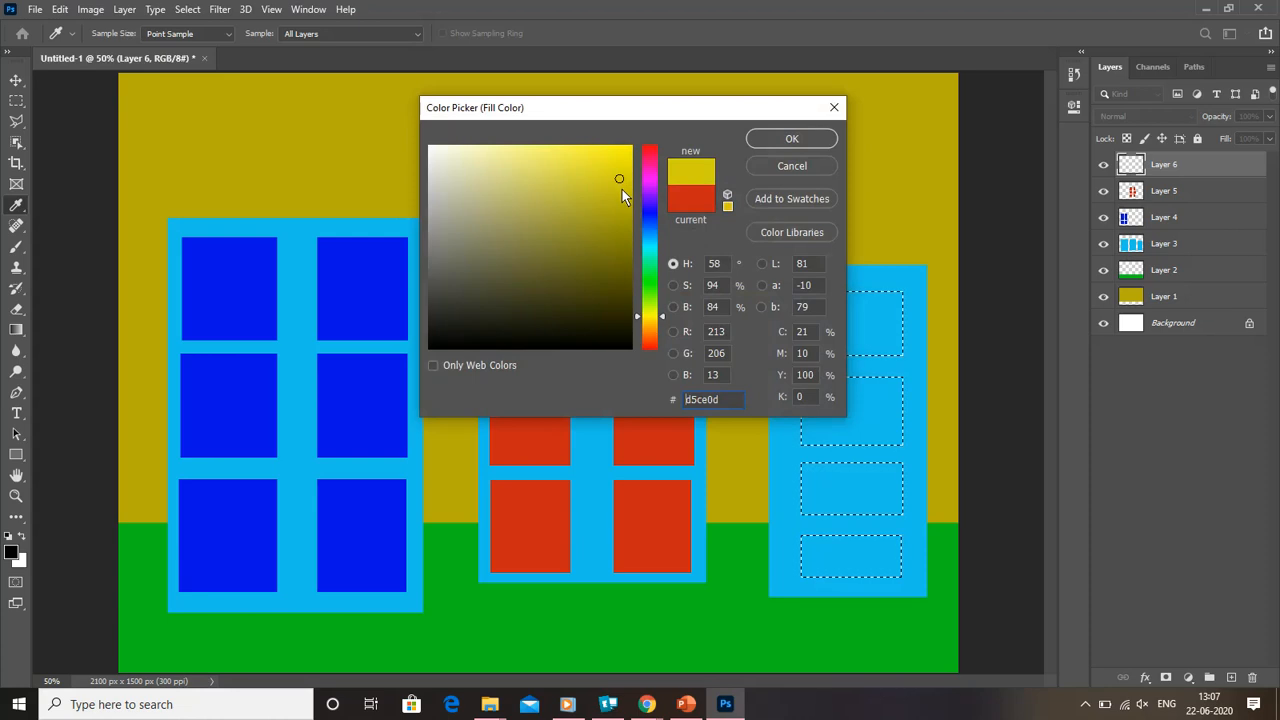
click(617, 218)
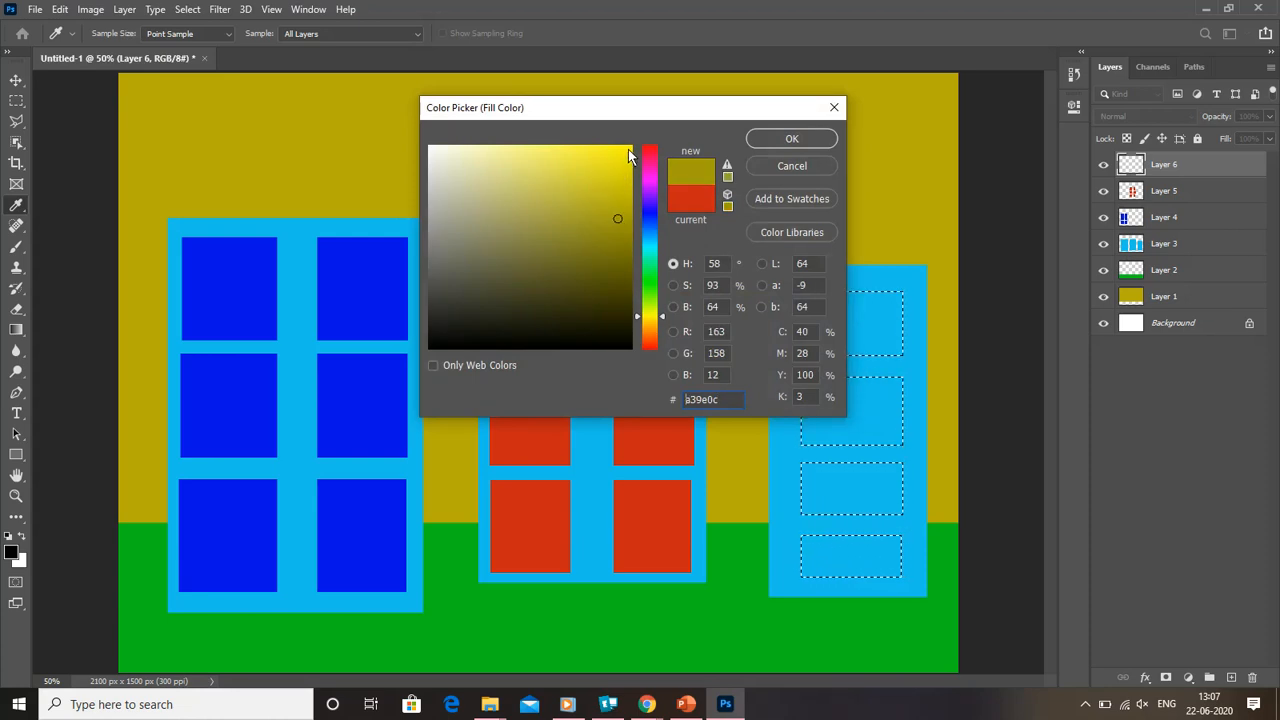
click(767, 137)
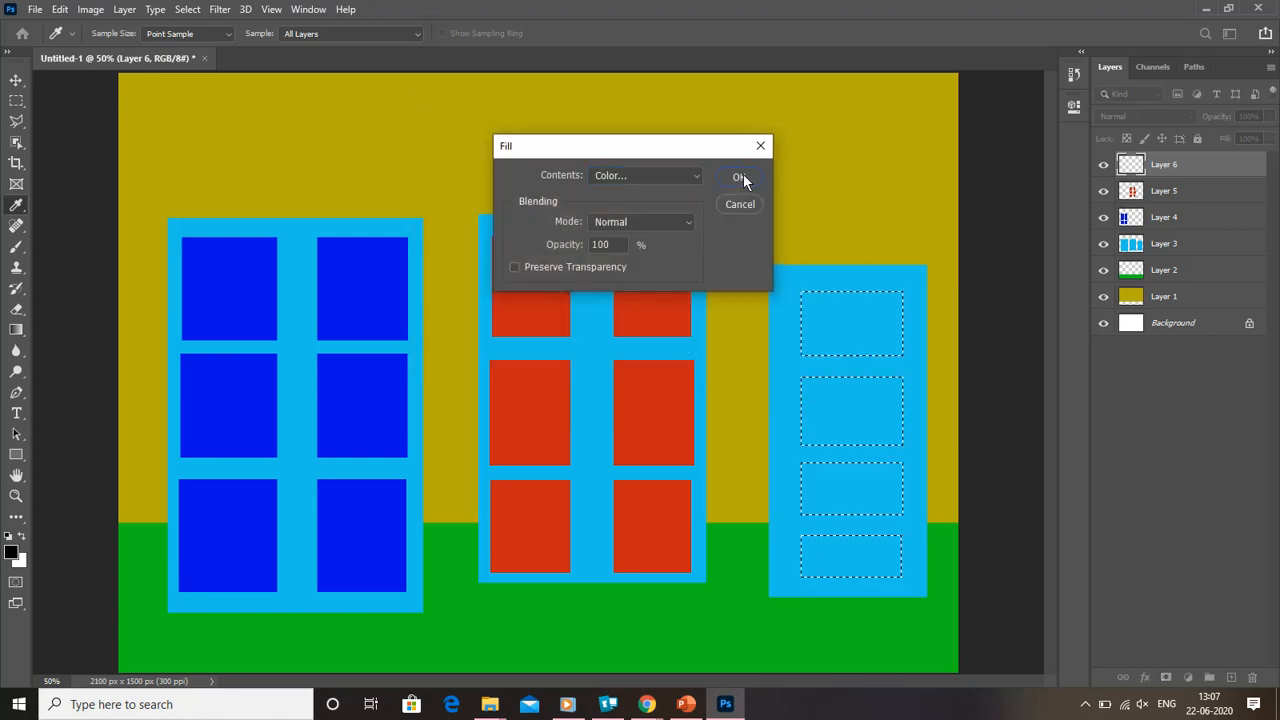
click(740, 177)
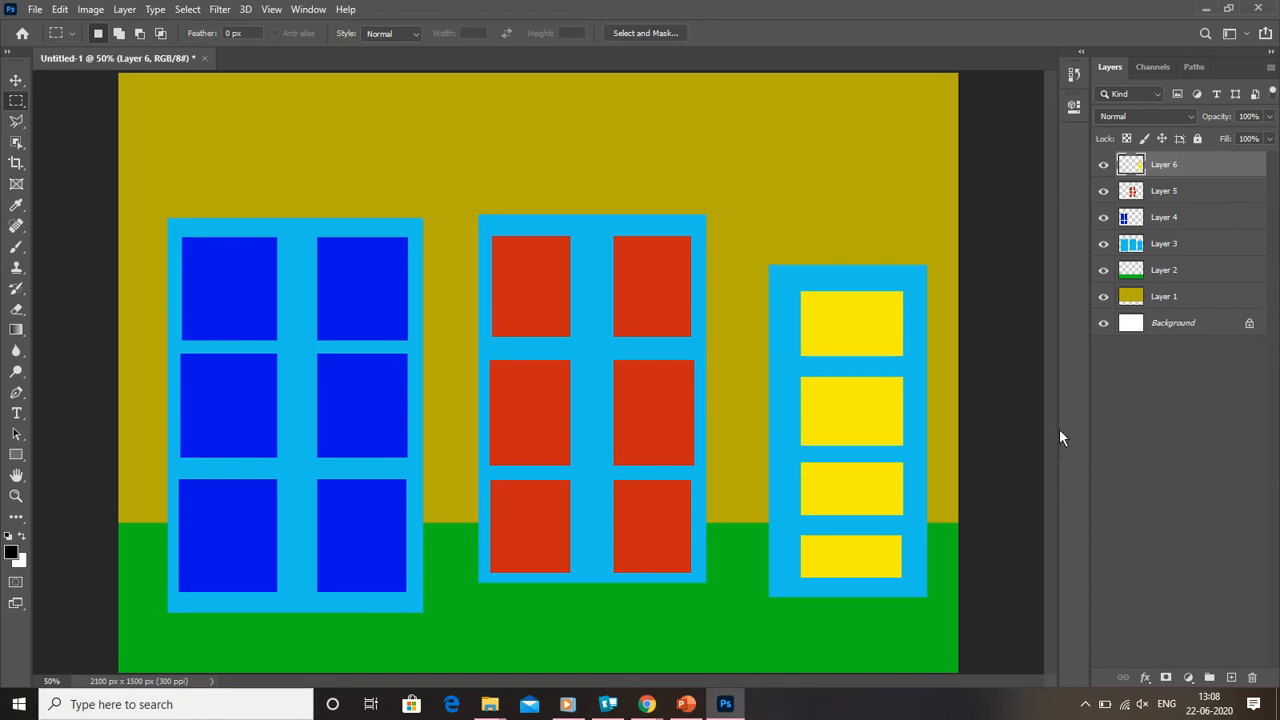
- Delete Layer 5, which holds the red panes of the middle window
click(1162, 197)
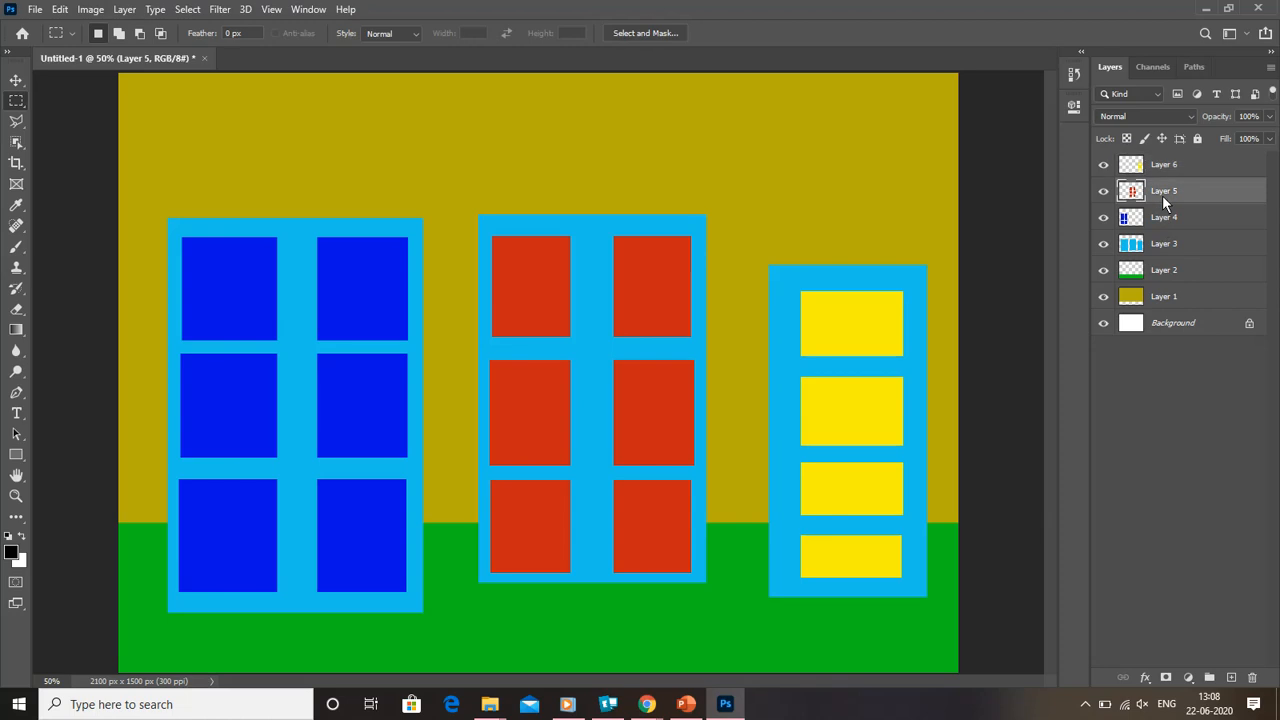
click(1252, 677)
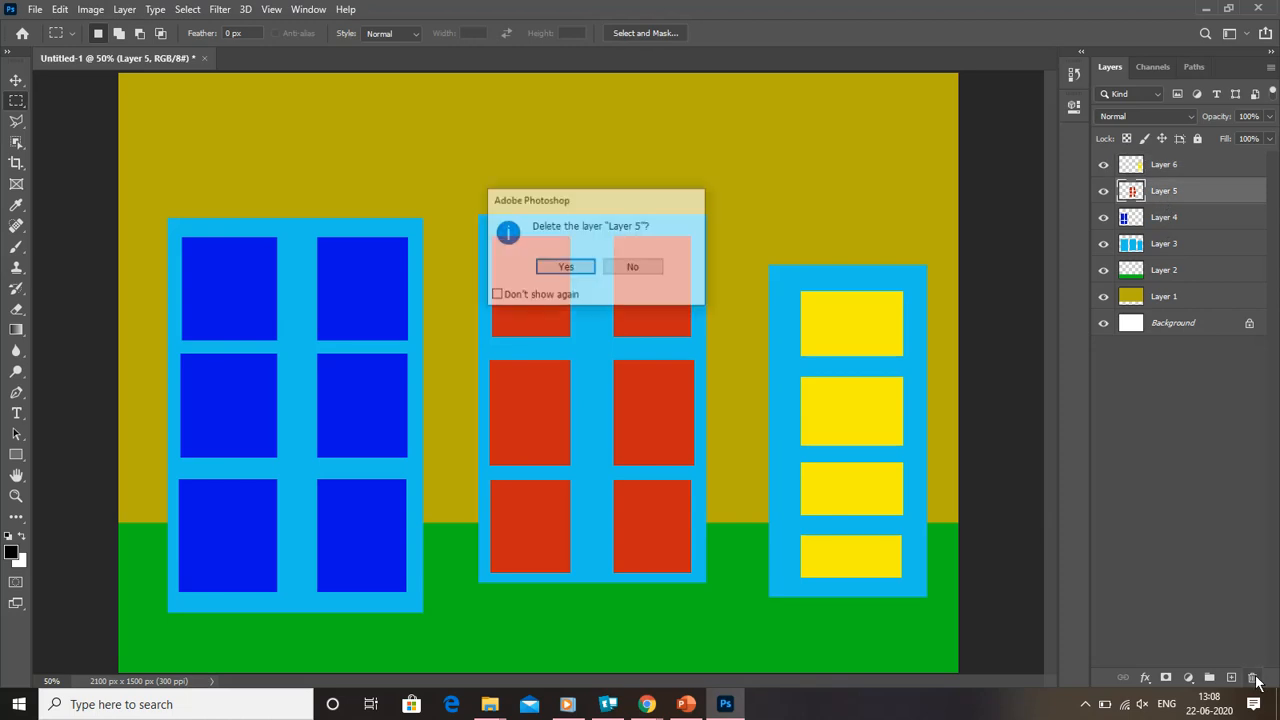
click(566, 268)
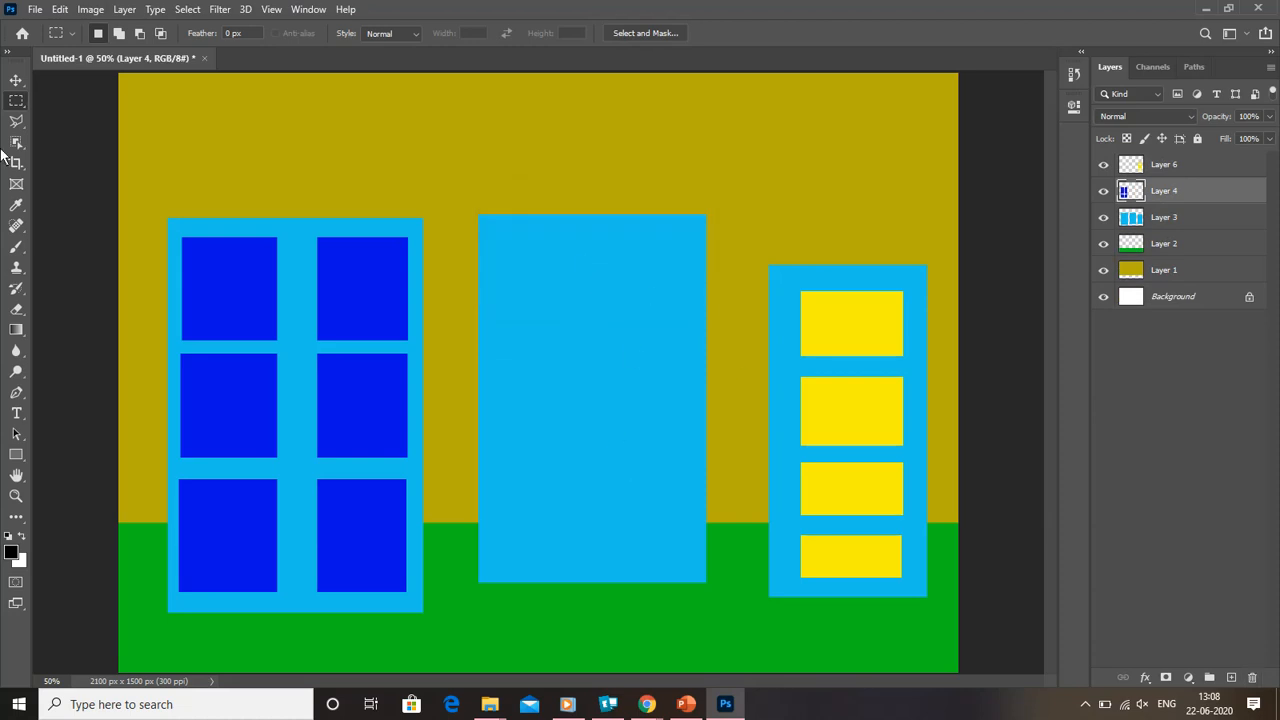
- Undo the deletion of Layer 5 to bring back the red panes of the middle window
click(59, 12)
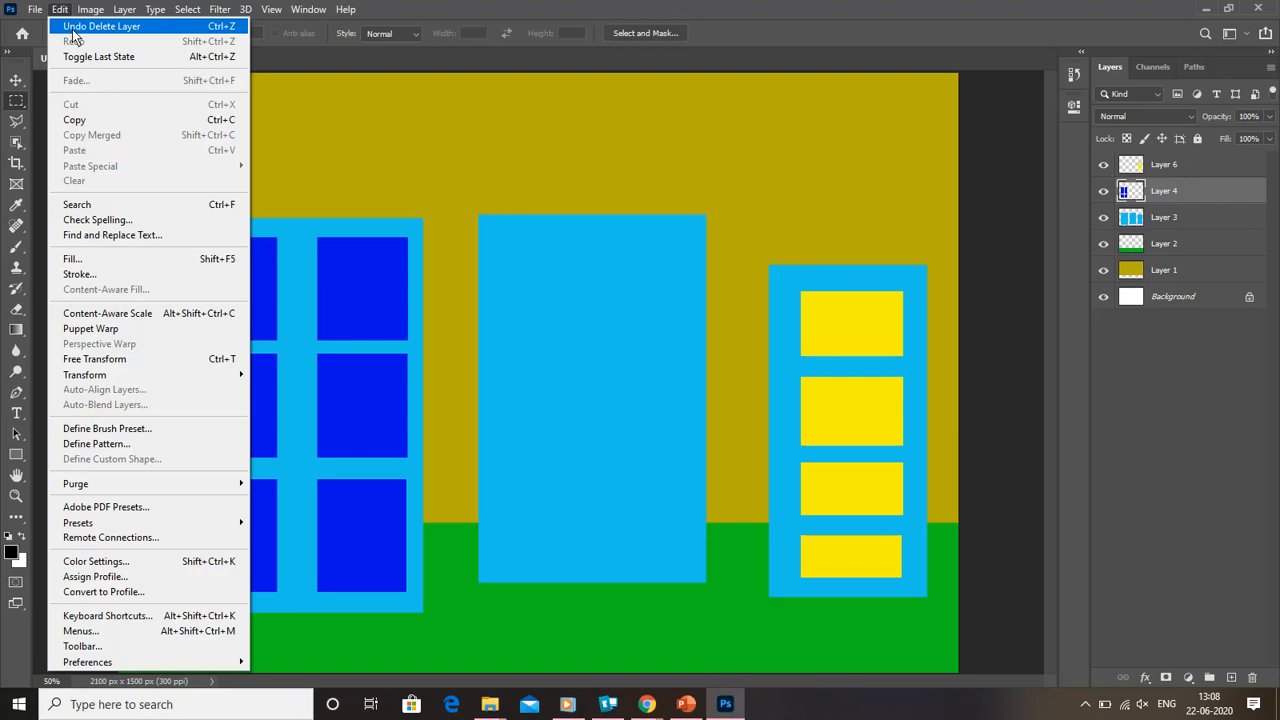
click(100, 26)
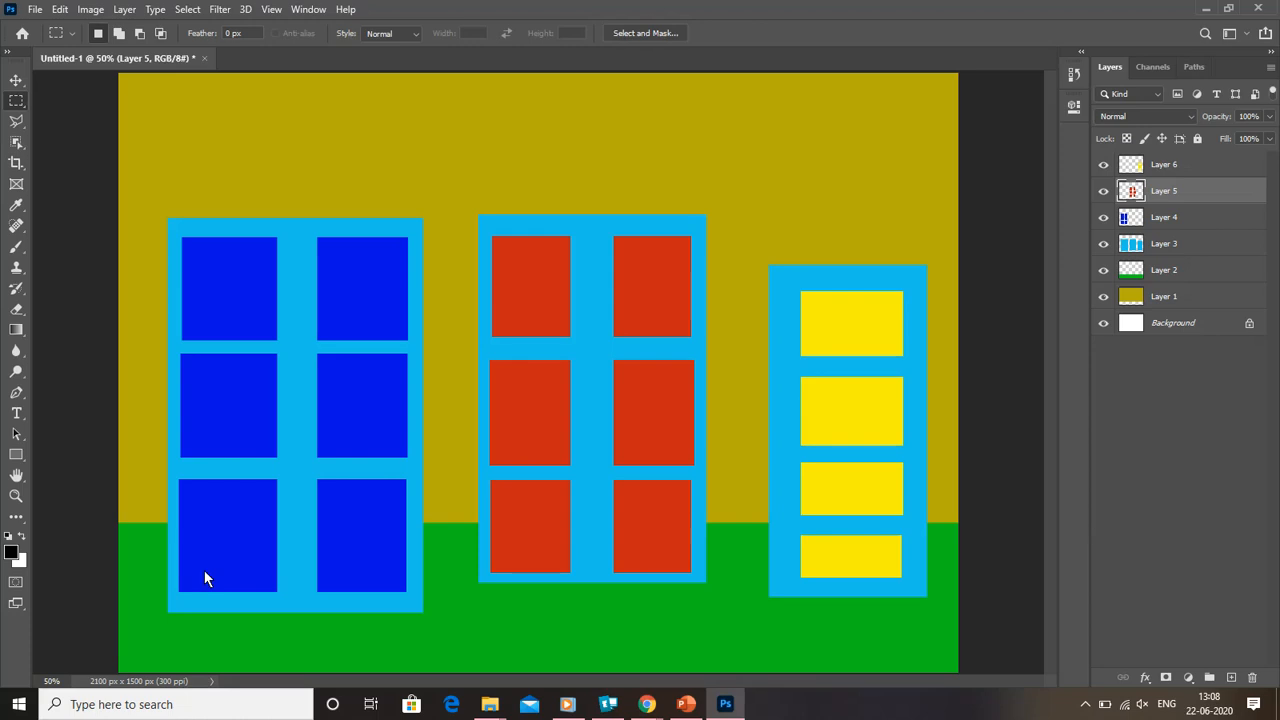
- Try the Elliptical Marquee tool by marking several freehand ovals of different proportions across the windows and wall
right_click(16, 101)
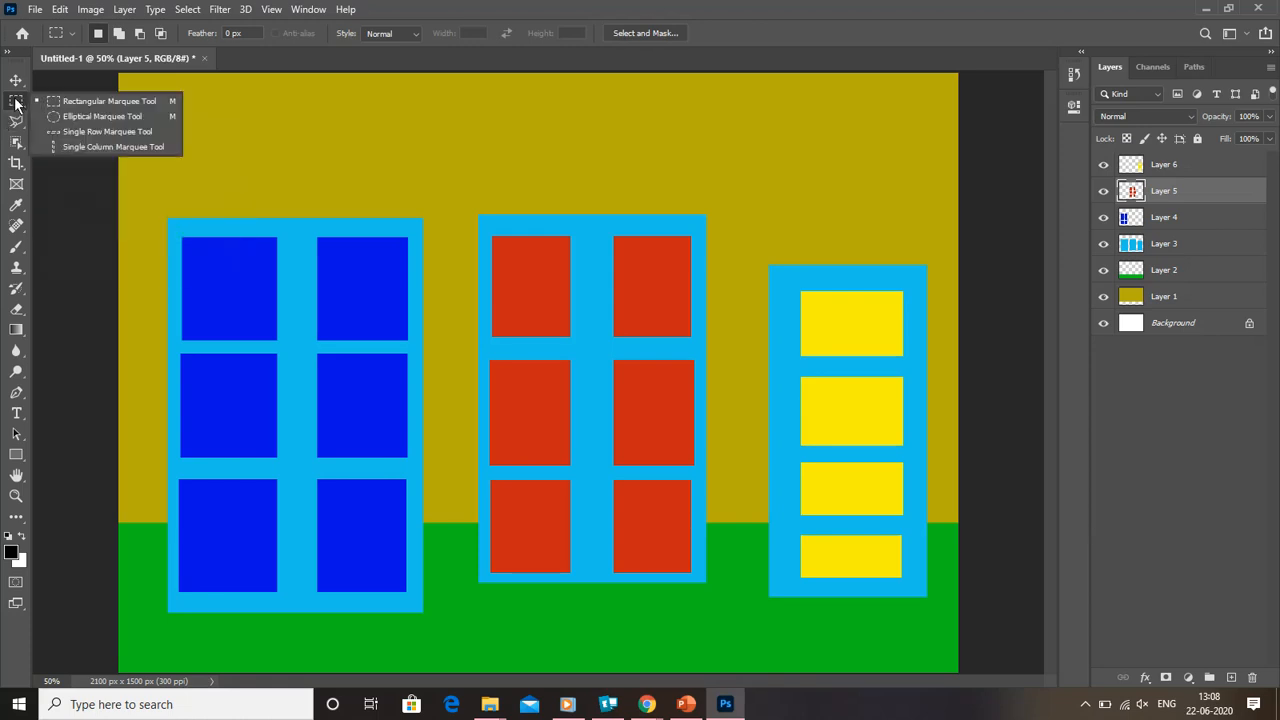
click(71, 116)
drag(201, 127, 352, 270)
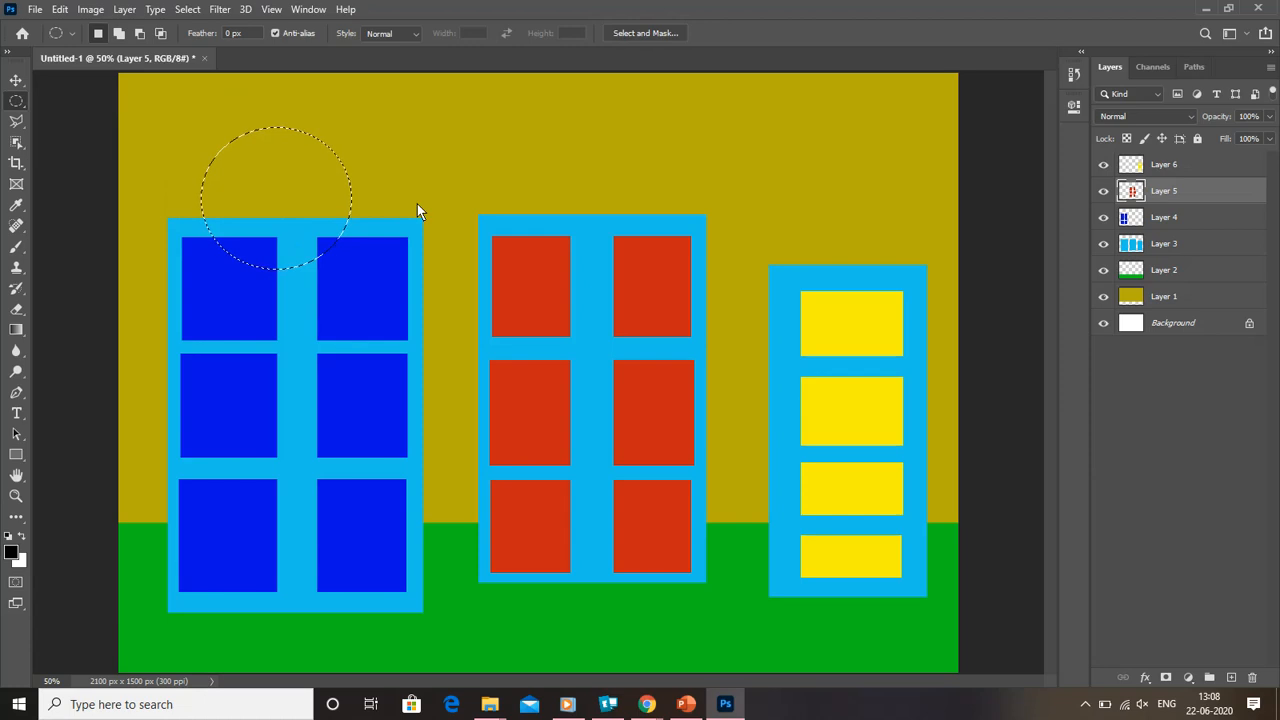
drag(421, 186, 626, 362)
mouse_move(523, 357)
mouse_down()
mouse_move(521, 396)
mouse_move(577, 537)
mouse_up()
mouse_move(339, 185)
mouse_down()
mouse_move(391, 260)
mouse_move(600, 391)
mouse_up()
drag(621, 210, 745, 413)
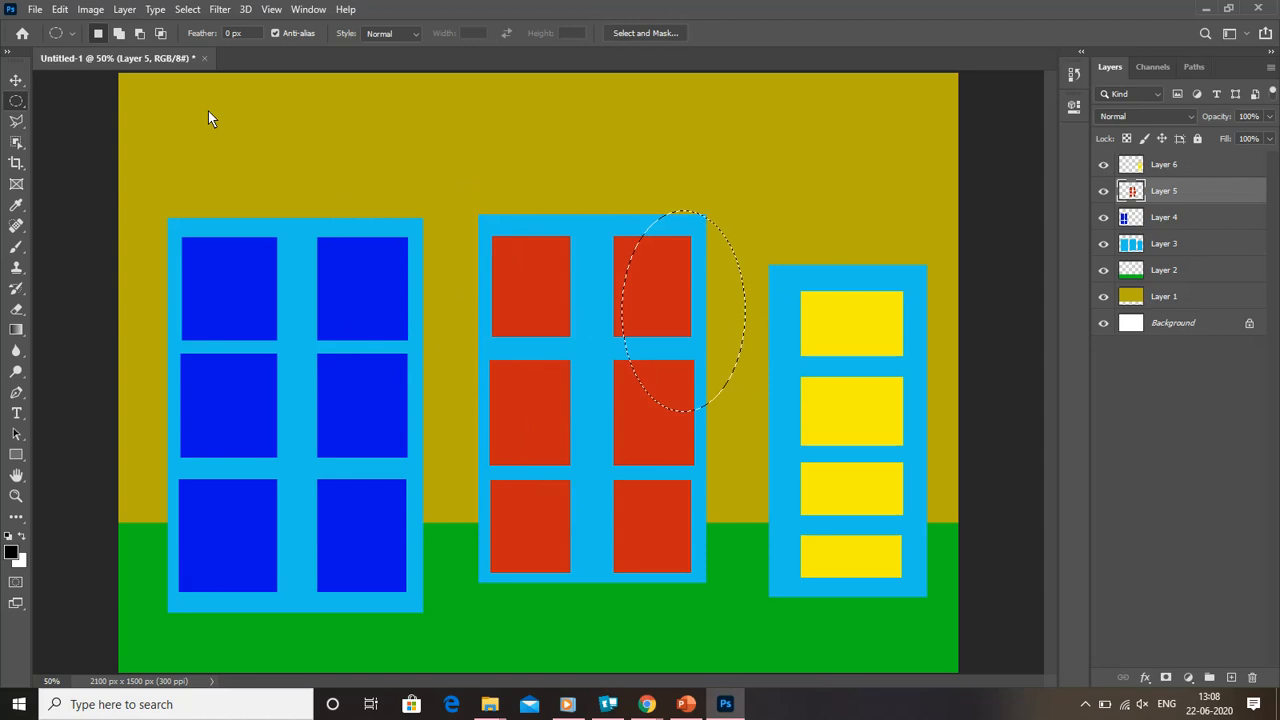
- Try adding a round selection over the left window's upper edge, clear both selections, and repeat with a single ellipse before deselecting it
key(shift)
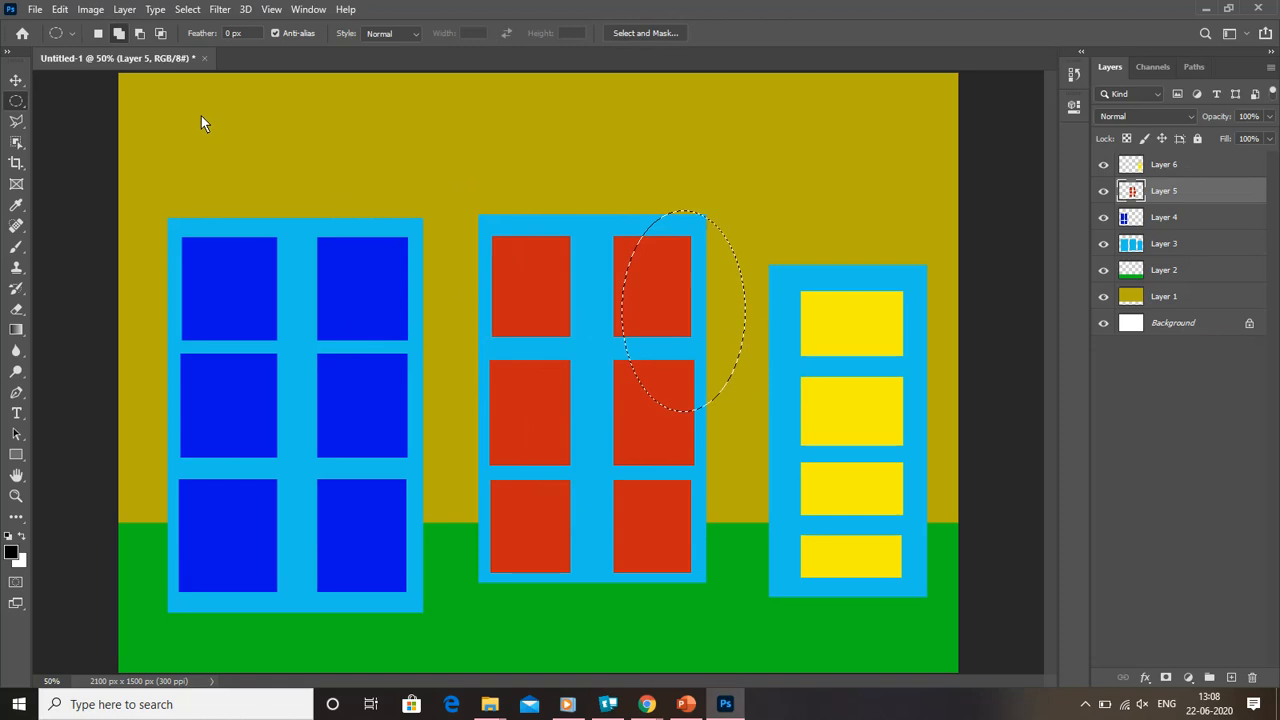
drag(197, 114, 382, 286)
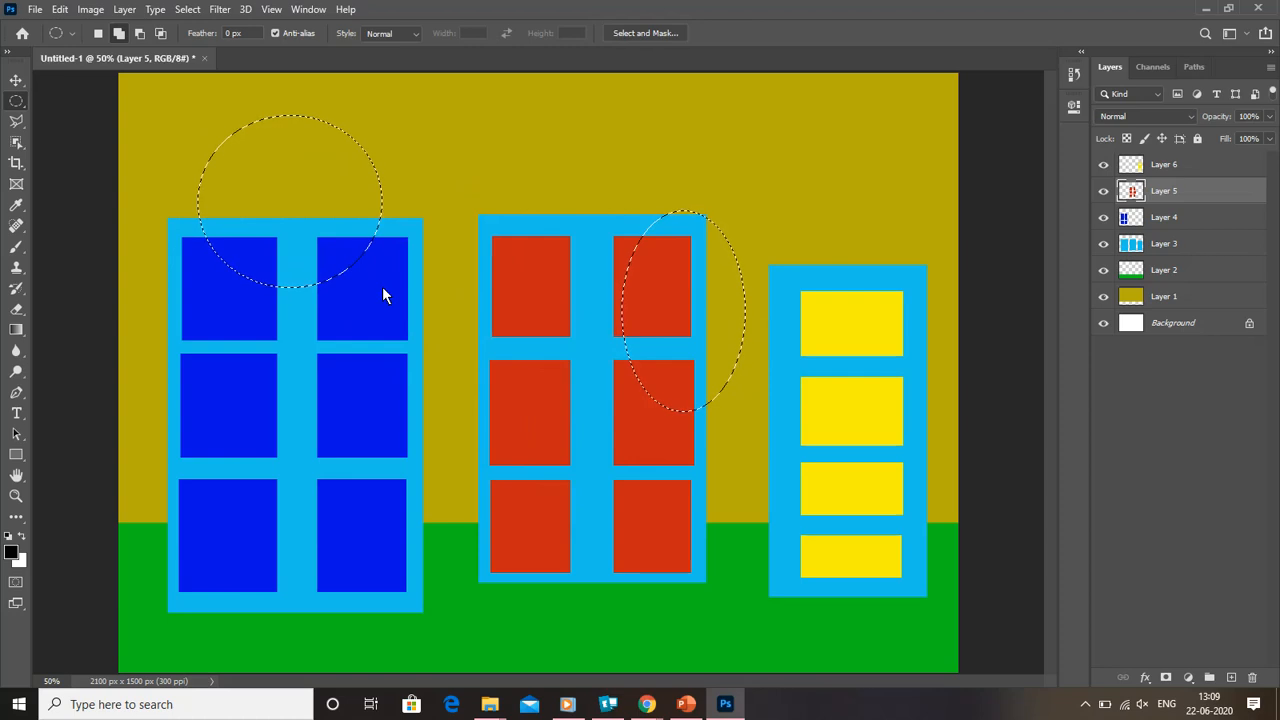
key(ctrl+d)
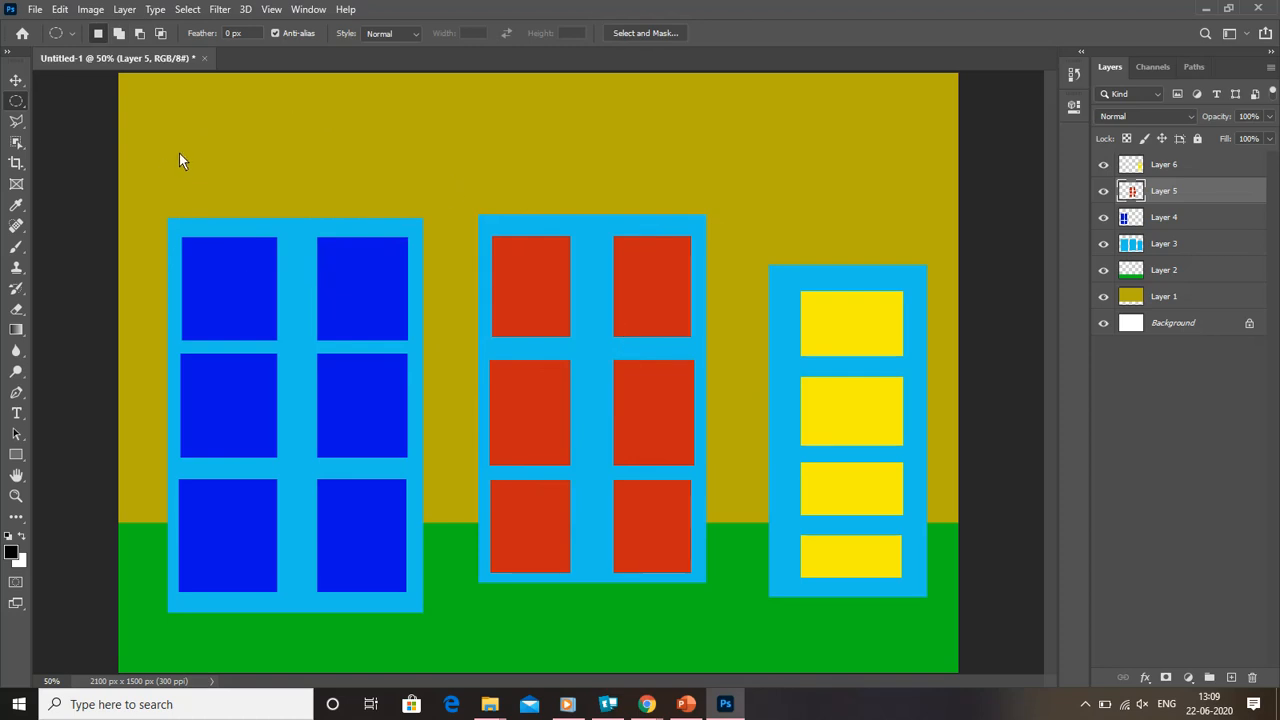
drag(187, 136, 373, 341)
key(ctrl+d)
- Try the Rectangular Marquee tool by selecting a square of about 608 px across the left and middle windows
right_click(16, 101)
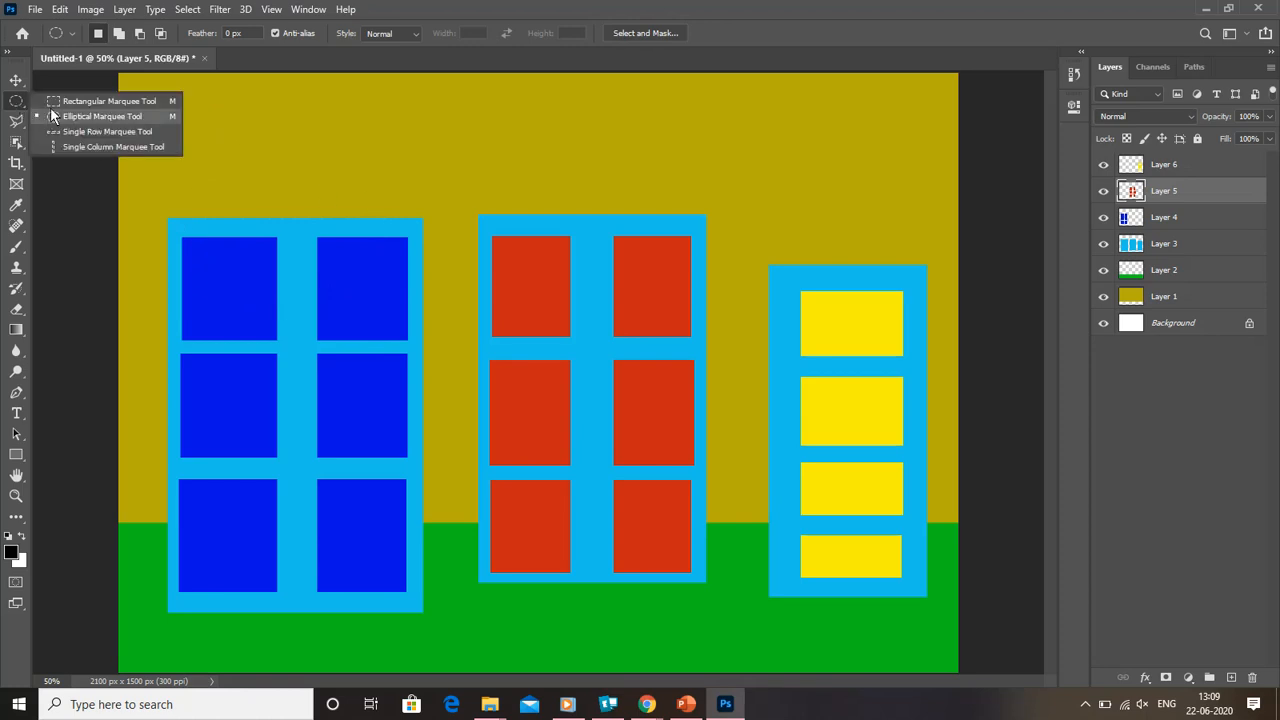
click(84, 104)
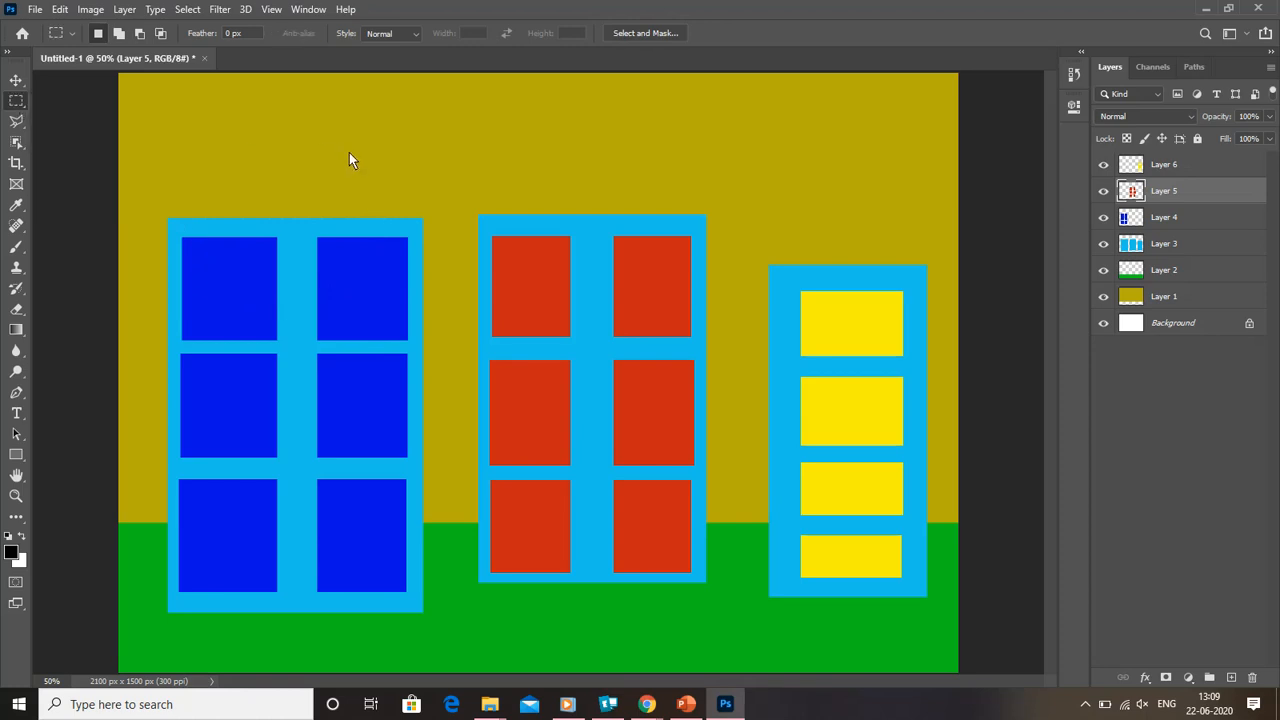
drag(337, 122, 594, 377)
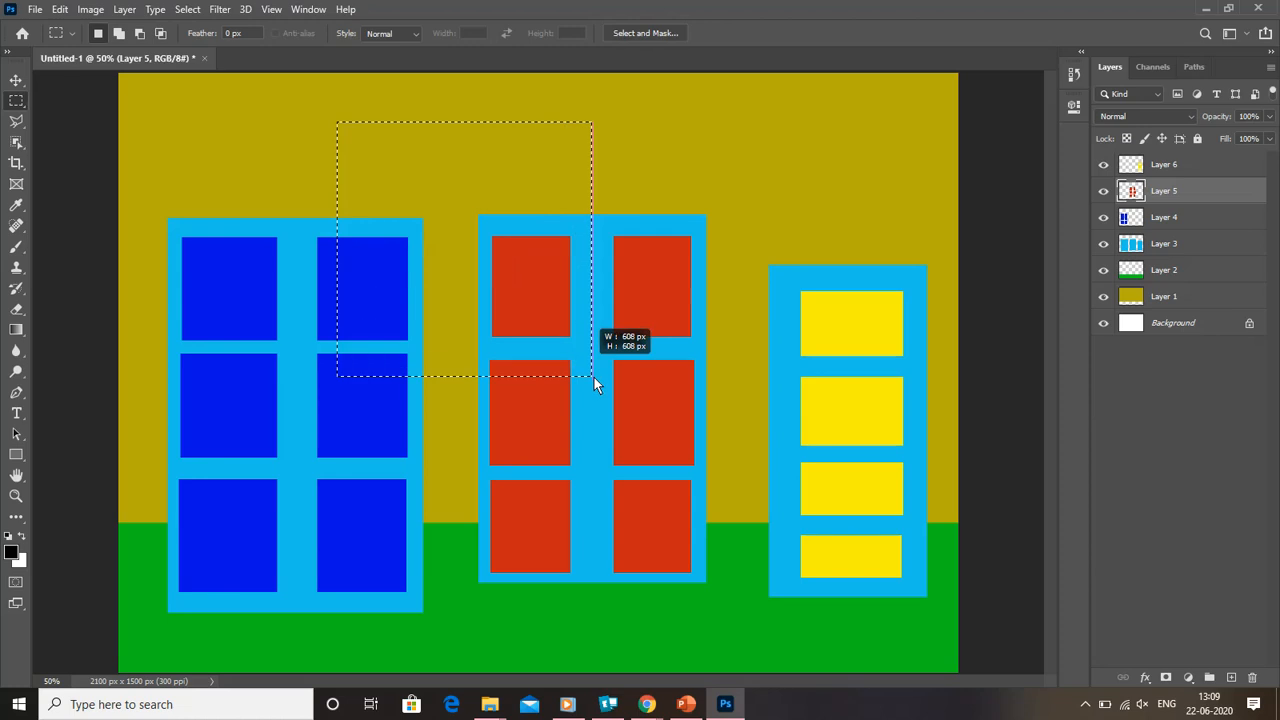
key(ctrl+d)
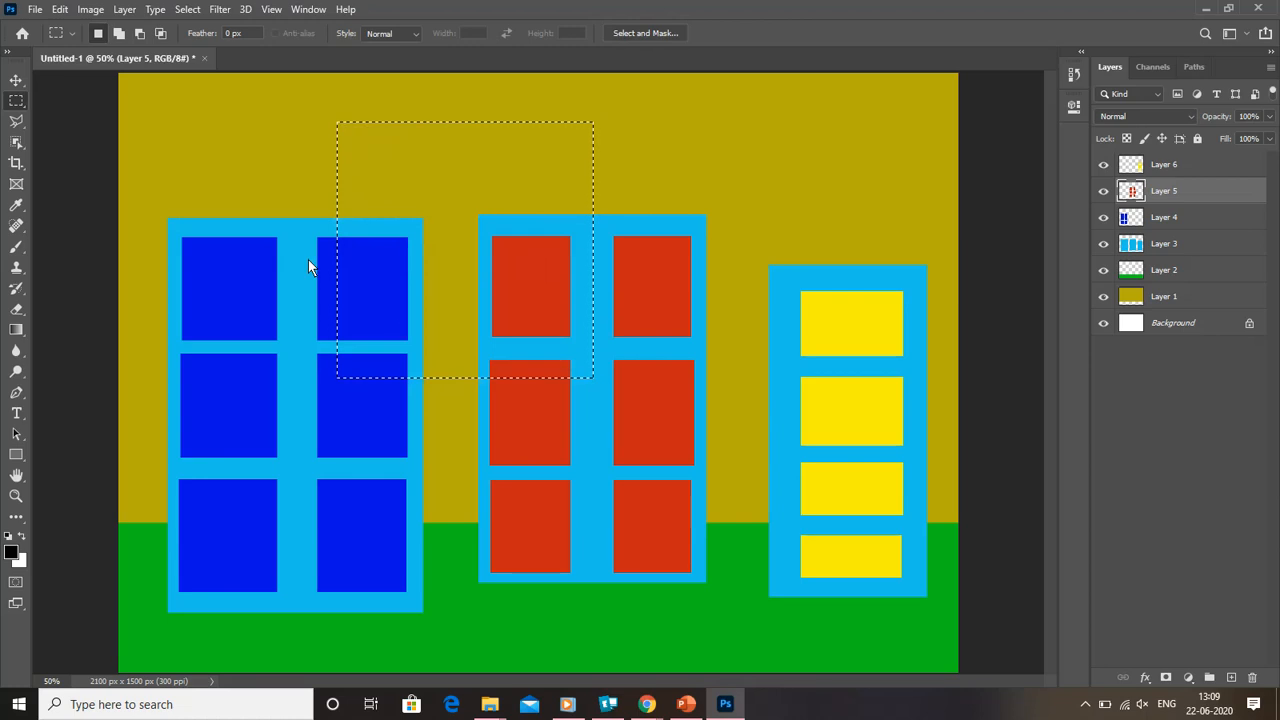
- Select a small circle with the Elliptical Marquee tool on the wall above the left window, near the canvas's upper-left corner
right_click(16, 101)
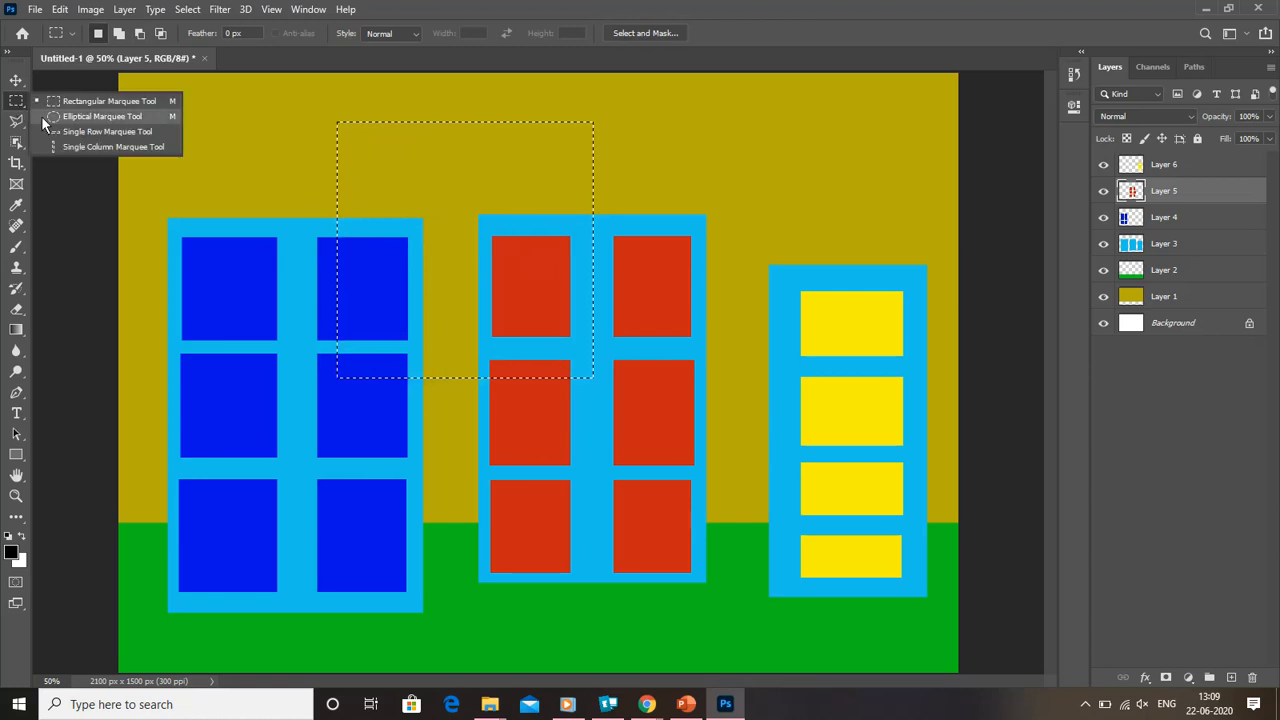
click(41, 116)
drag(150, 98, 233, 179)
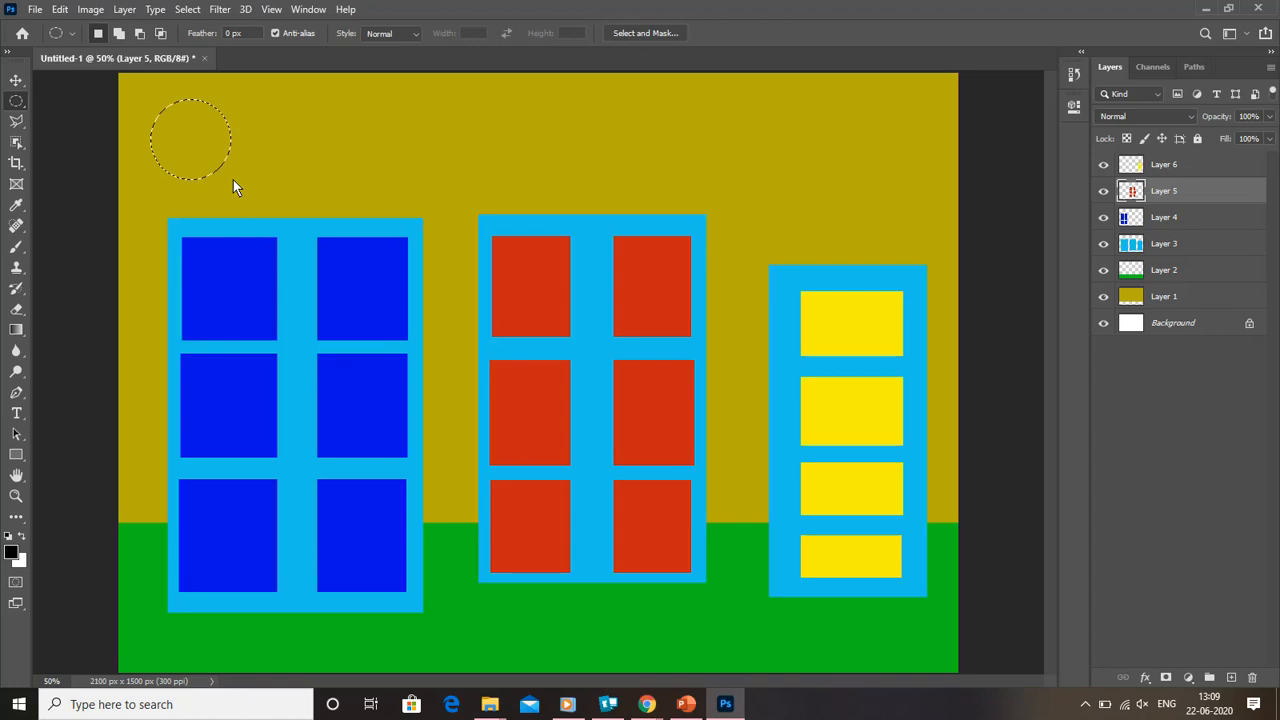
- Add a new layer above Layer 5, fill the circle on it with orange f4720a at 100% opacity, and clear the selection
click(1231, 677)
click(60, 9)
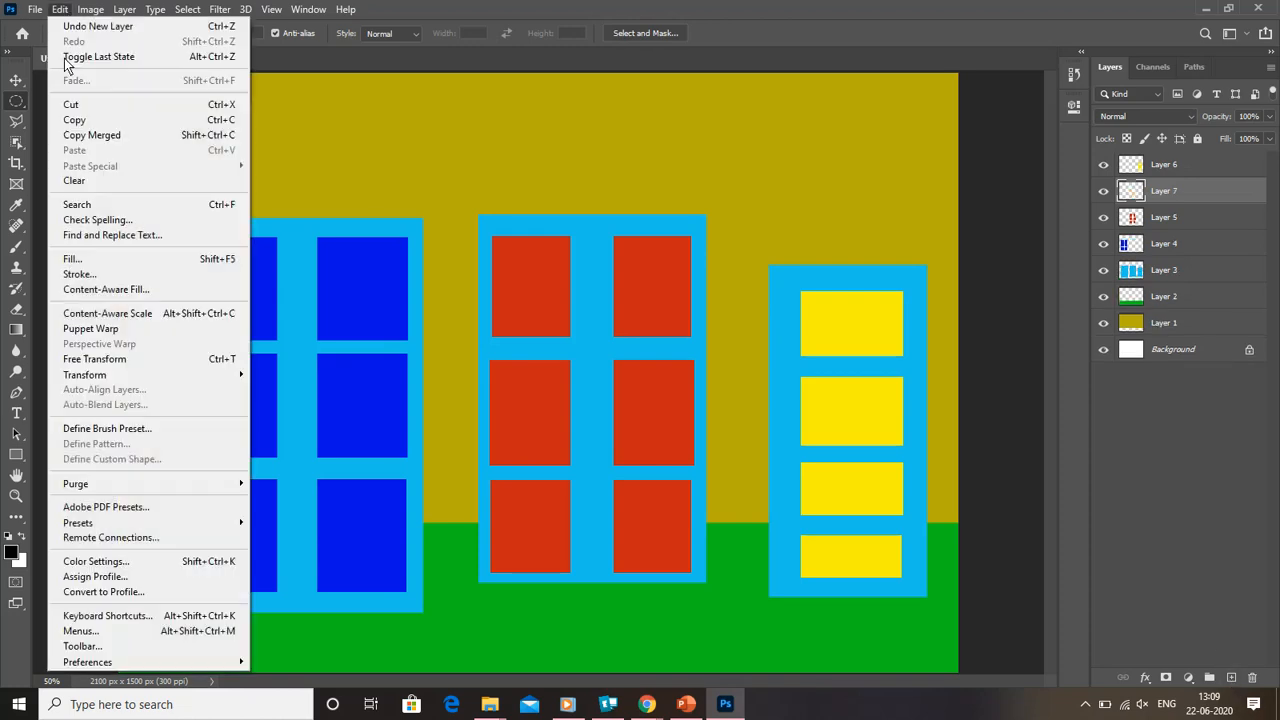
click(98, 260)
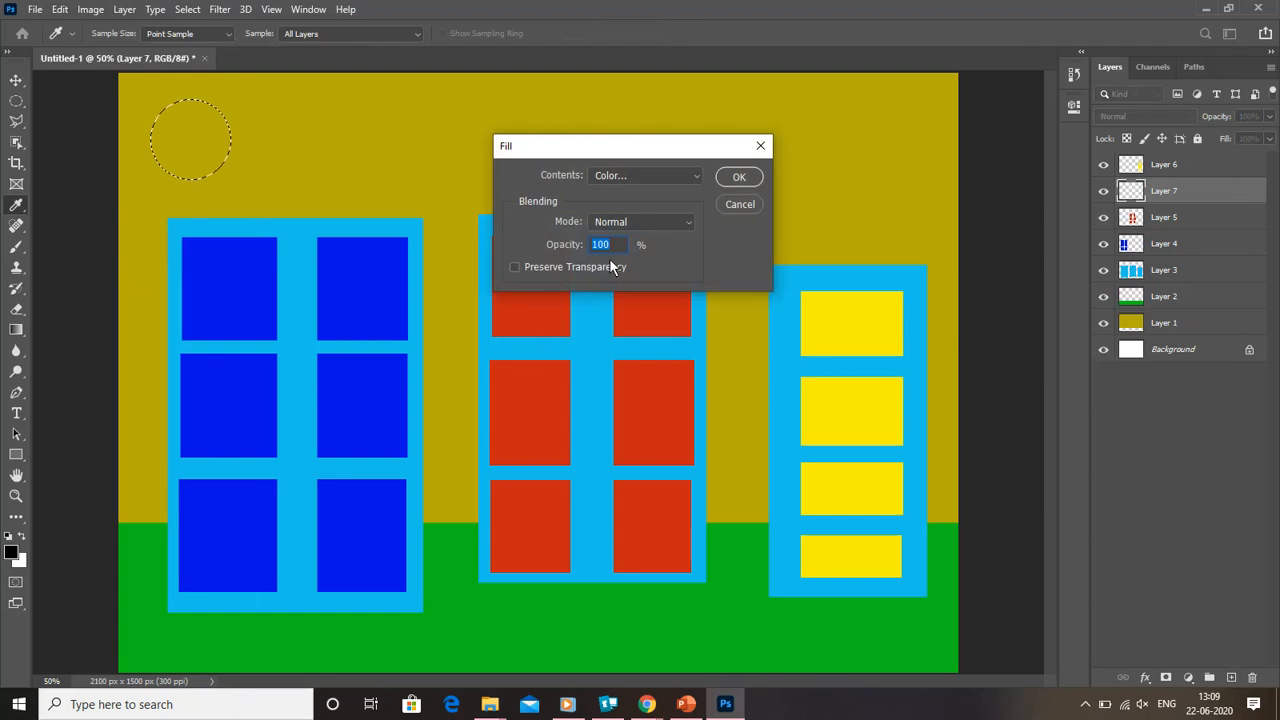
click(620, 175)
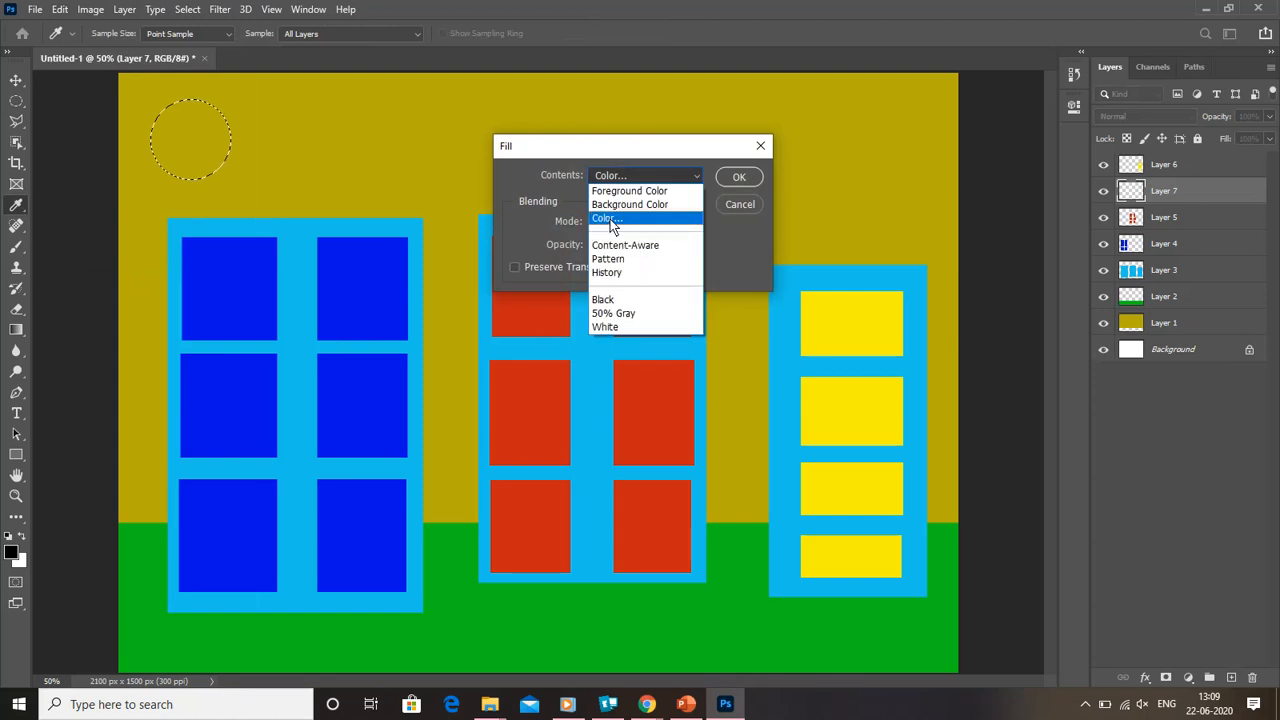
click(612, 223)
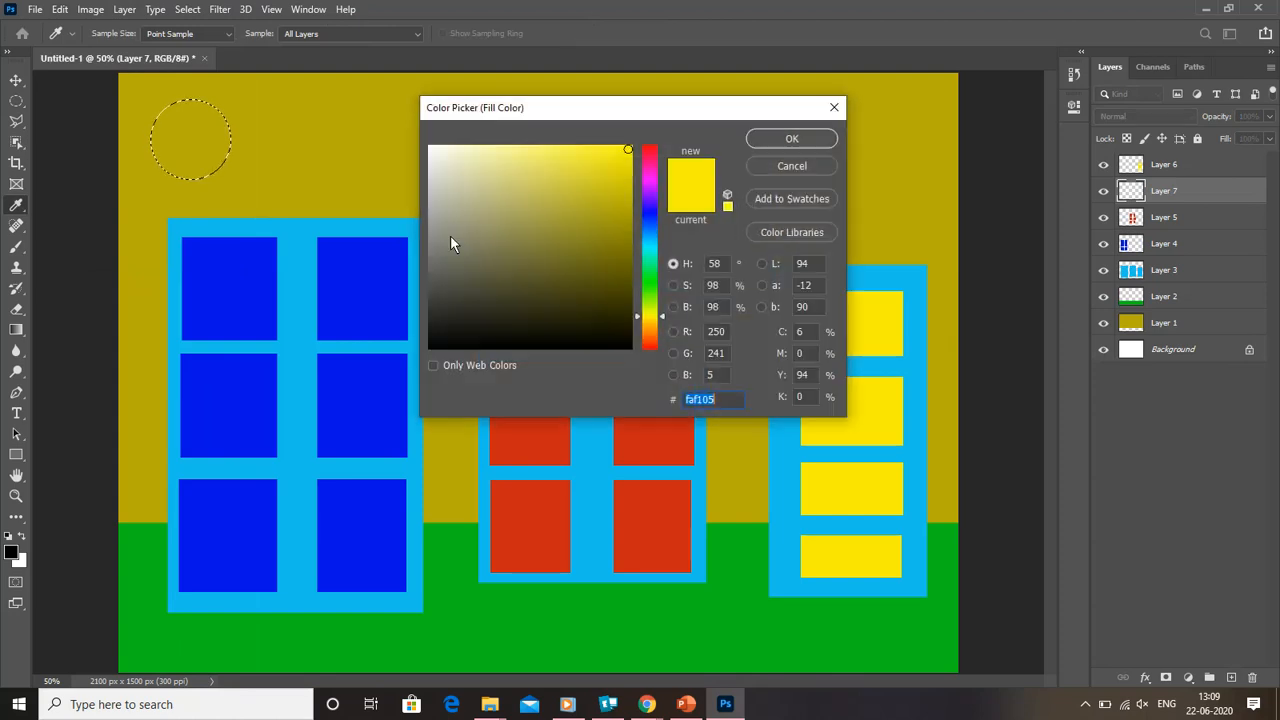
click(645, 346)
click(648, 334)
click(591, 178)
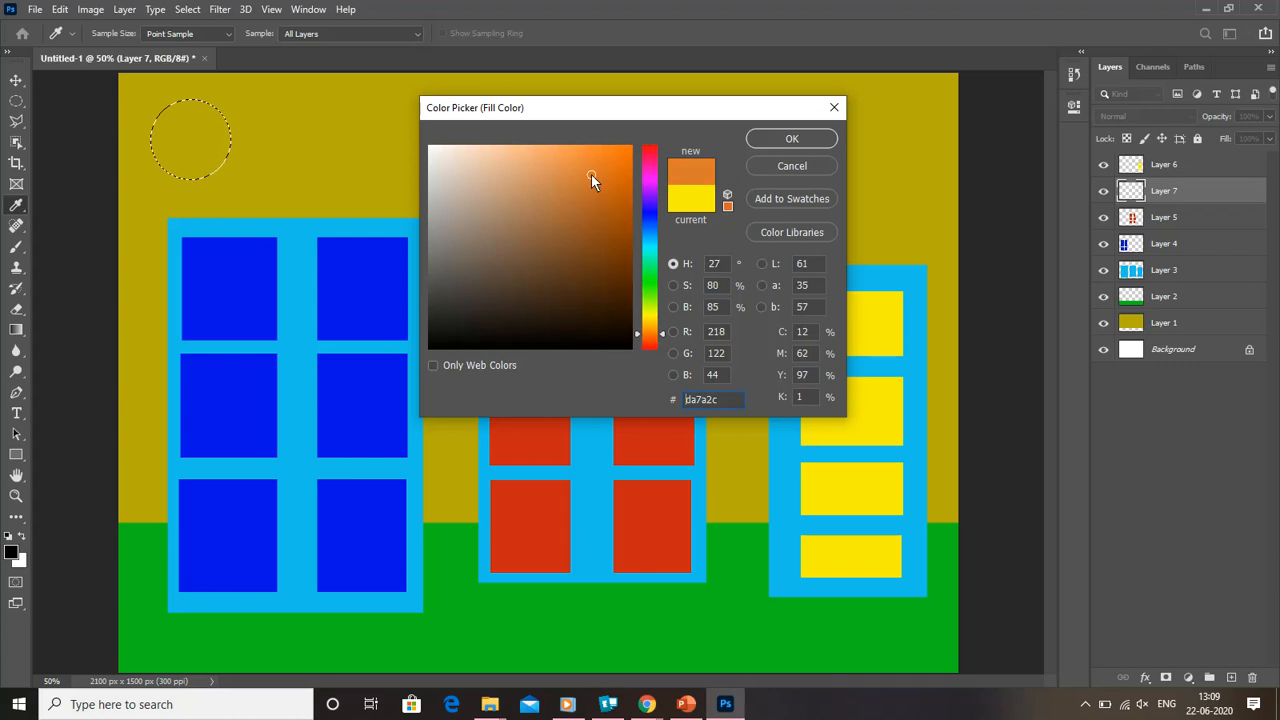
drag(601, 152, 624, 153)
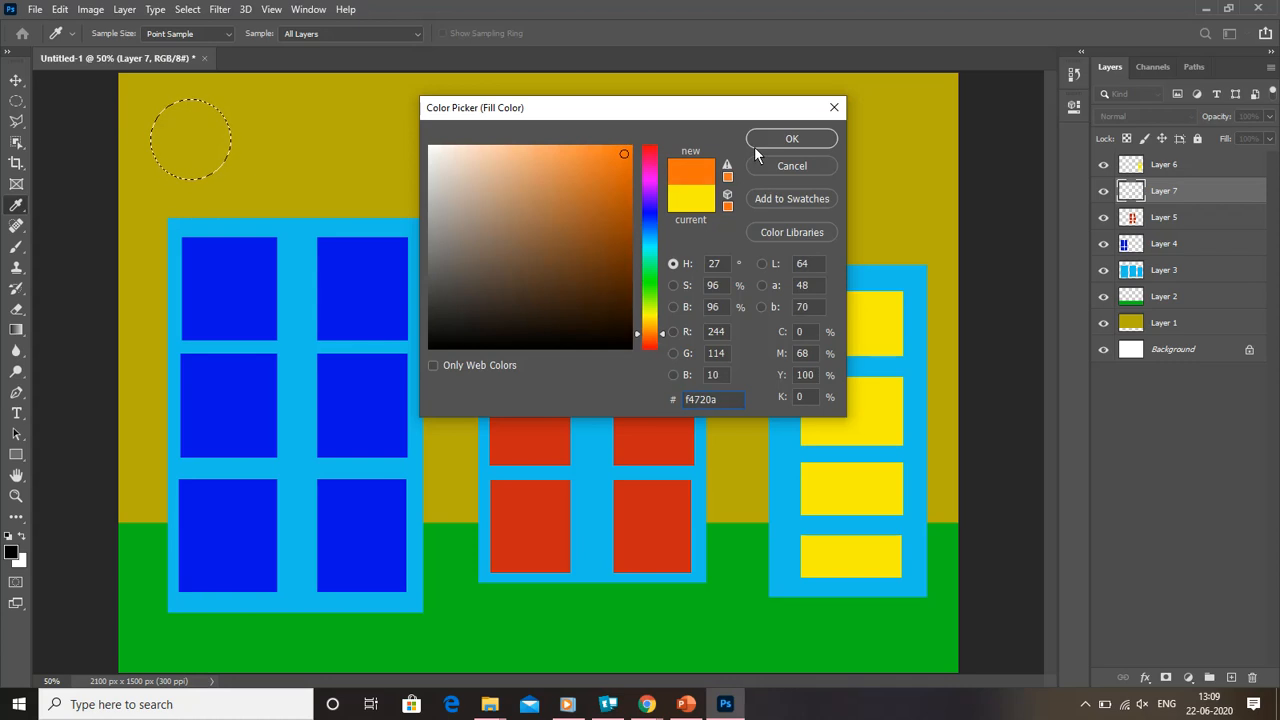
click(770, 138)
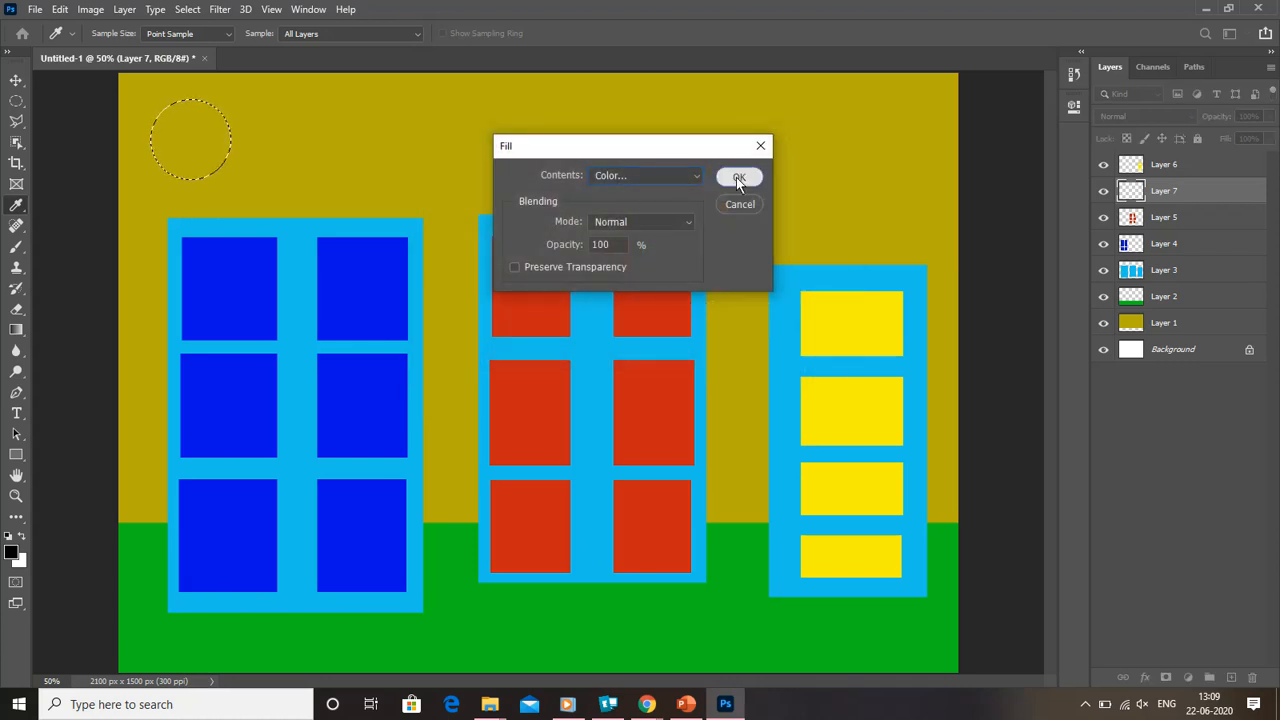
click(736, 177)
click(603, 148)
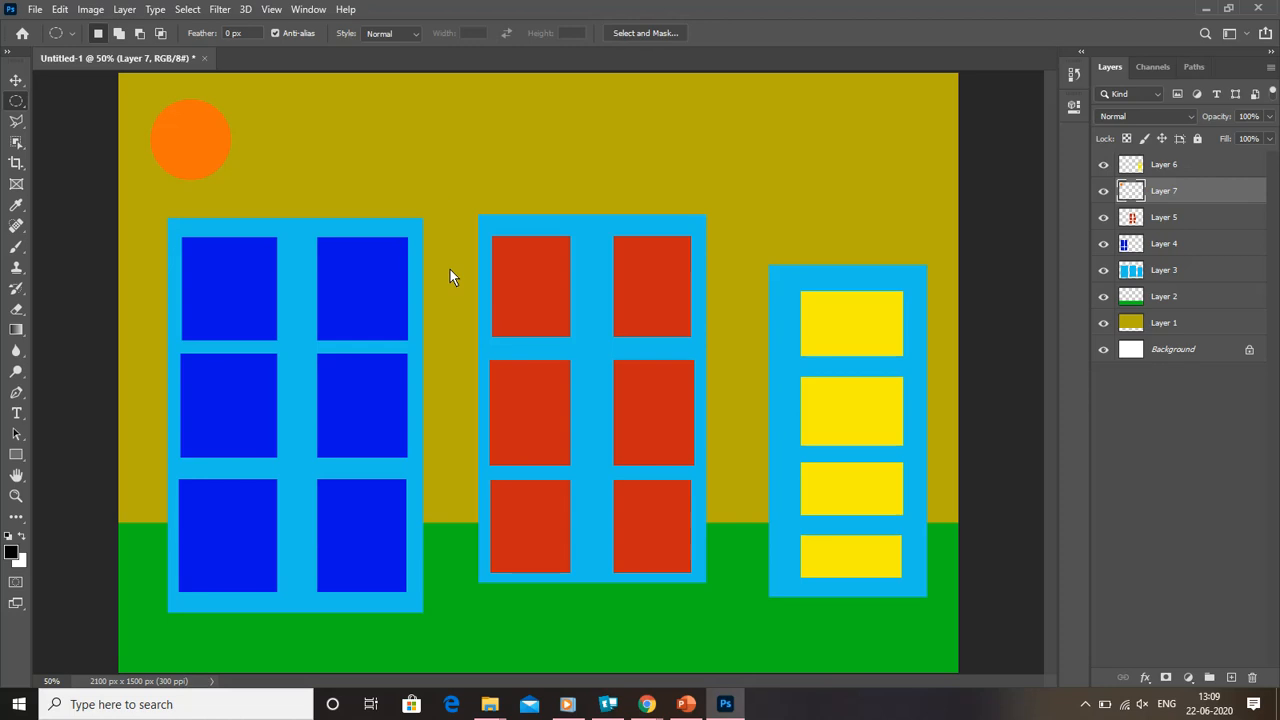
click(59, 10)
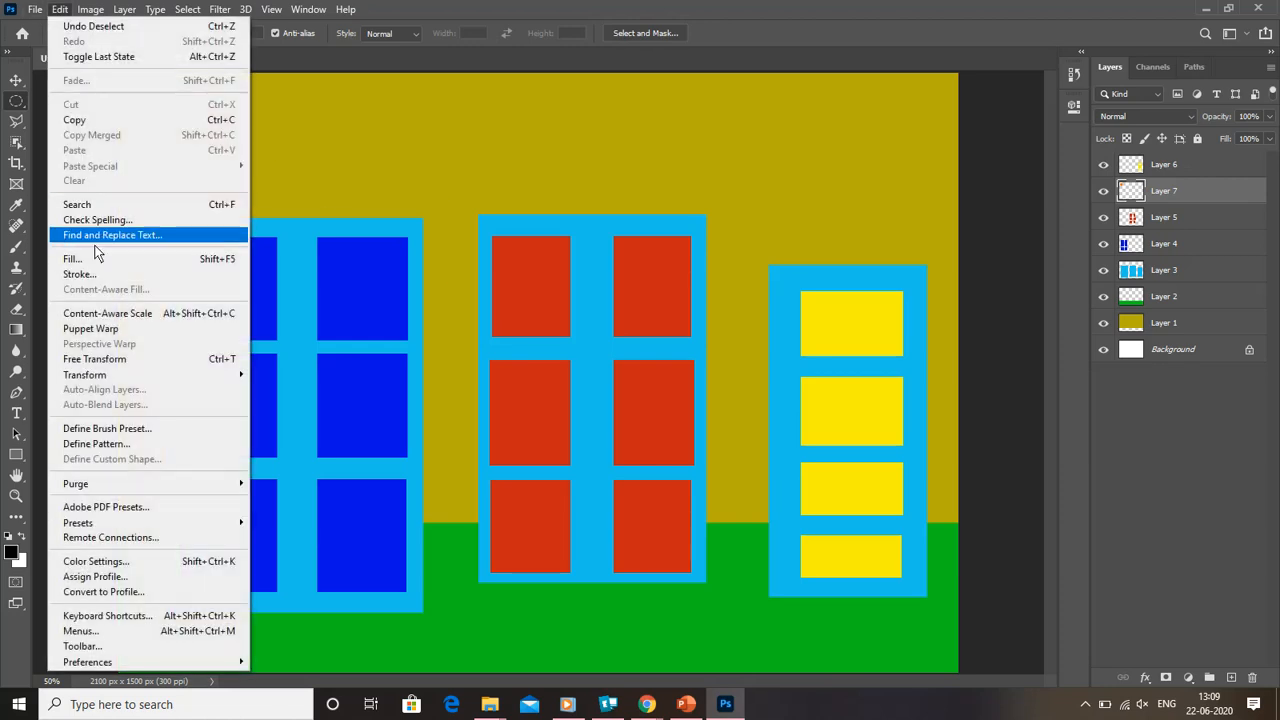
click(764, 3)
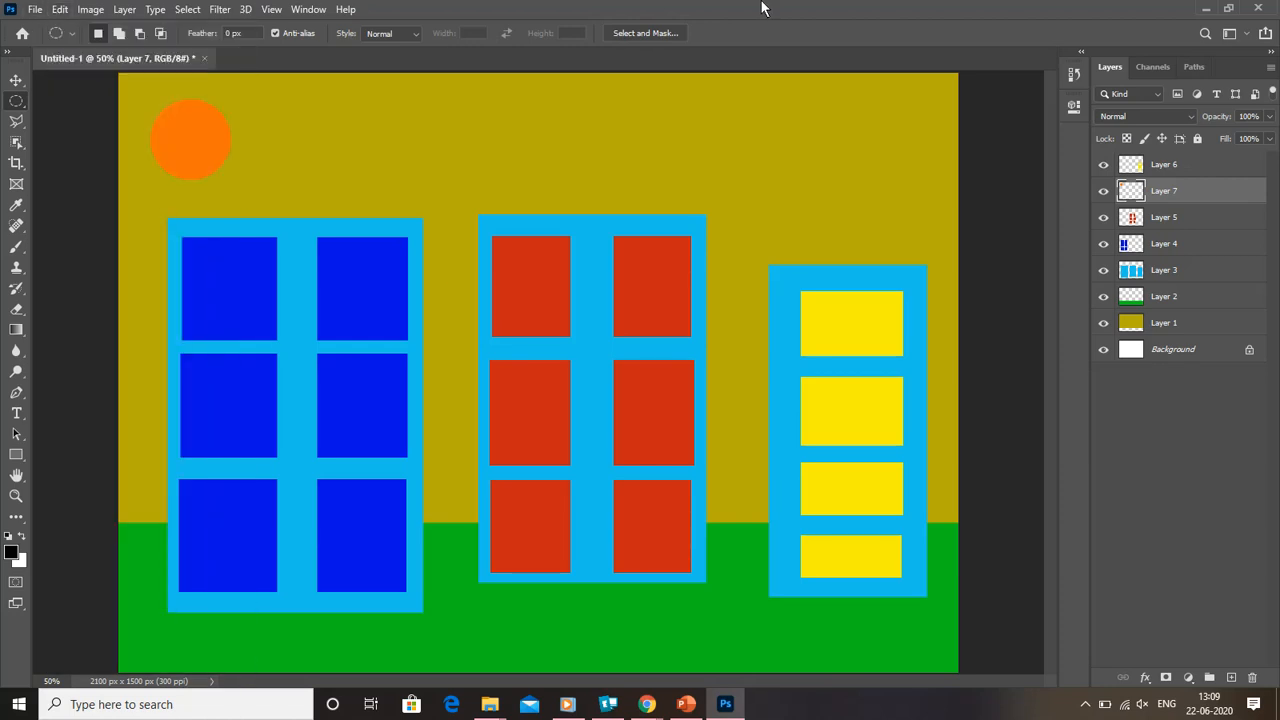